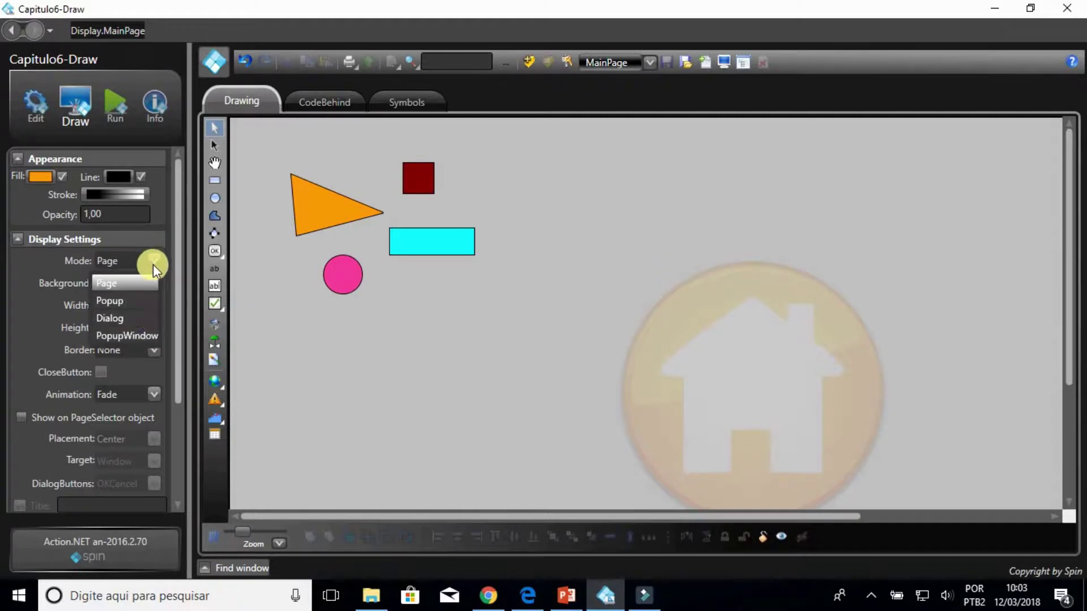
- Review the available display modes and the rest of the main page's display settings
click(153, 264)
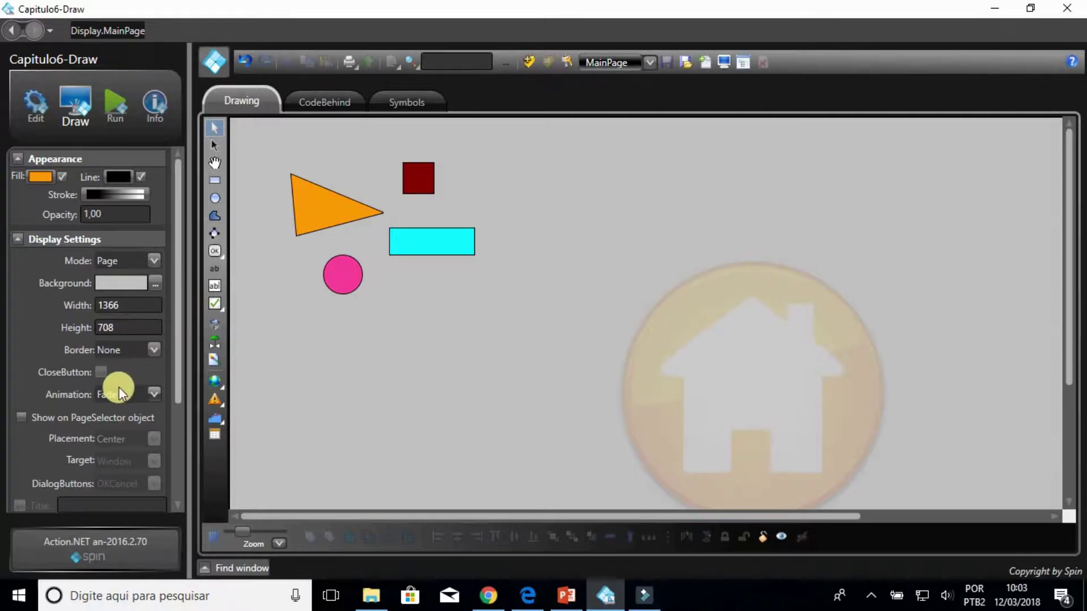
scroll(119, 387, down, 3)
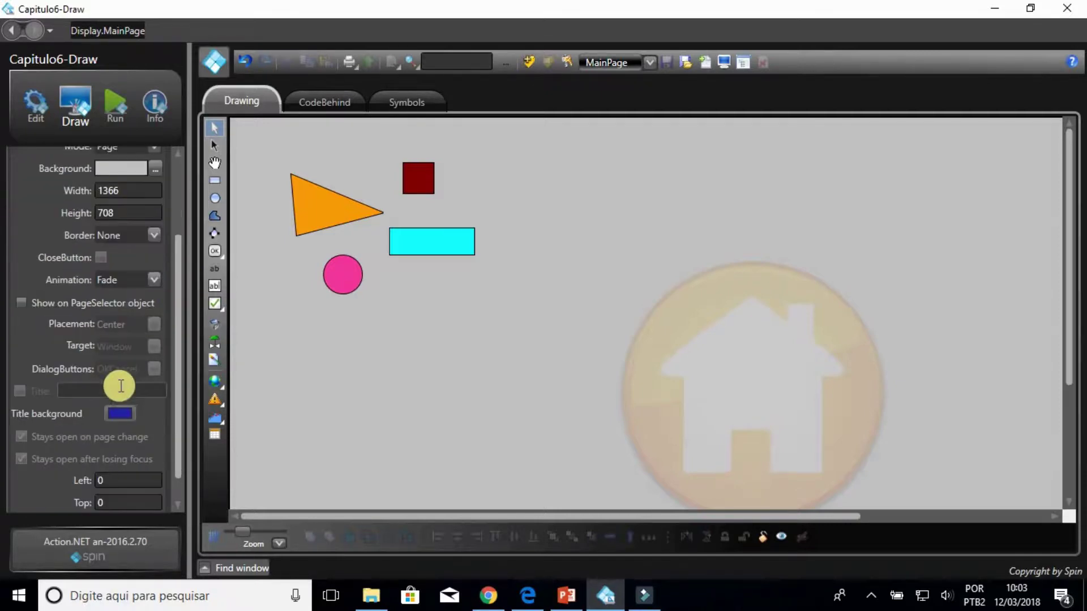
scroll(120, 386, down, 1)
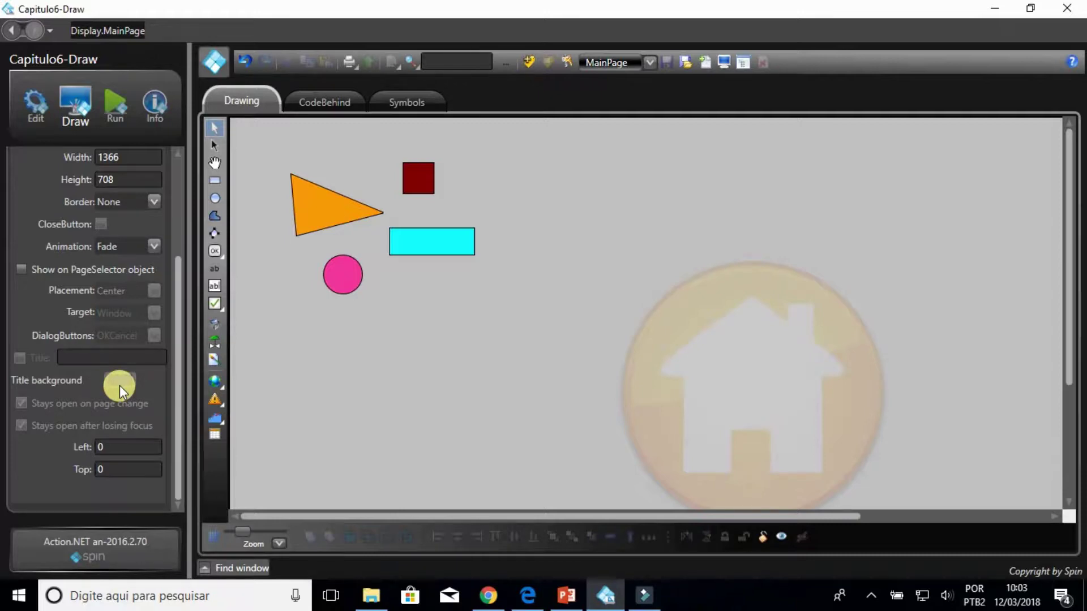
scroll(120, 386, up, 4)
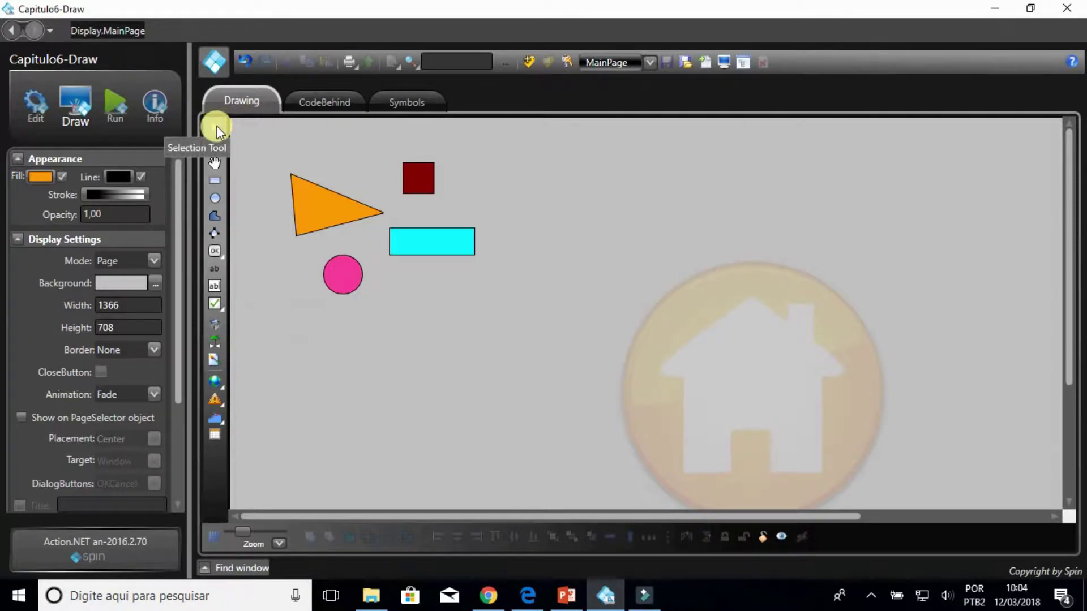
- Inspect the properties of the orange triangle, dark red square, cyan rectangle and pink circle one after another with the Selection tool
click(308, 188)
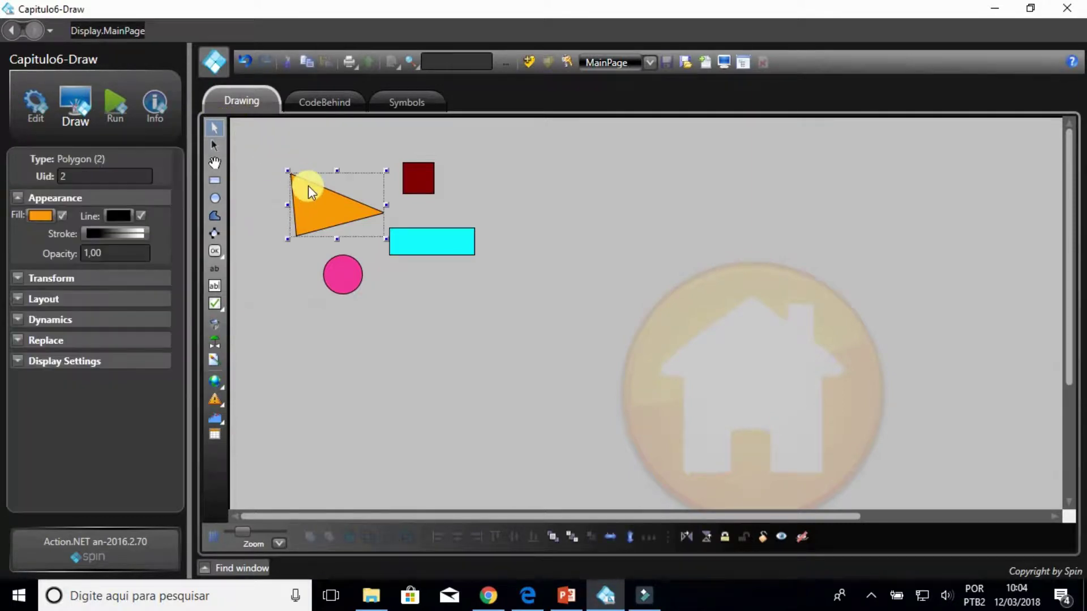
click(430, 170)
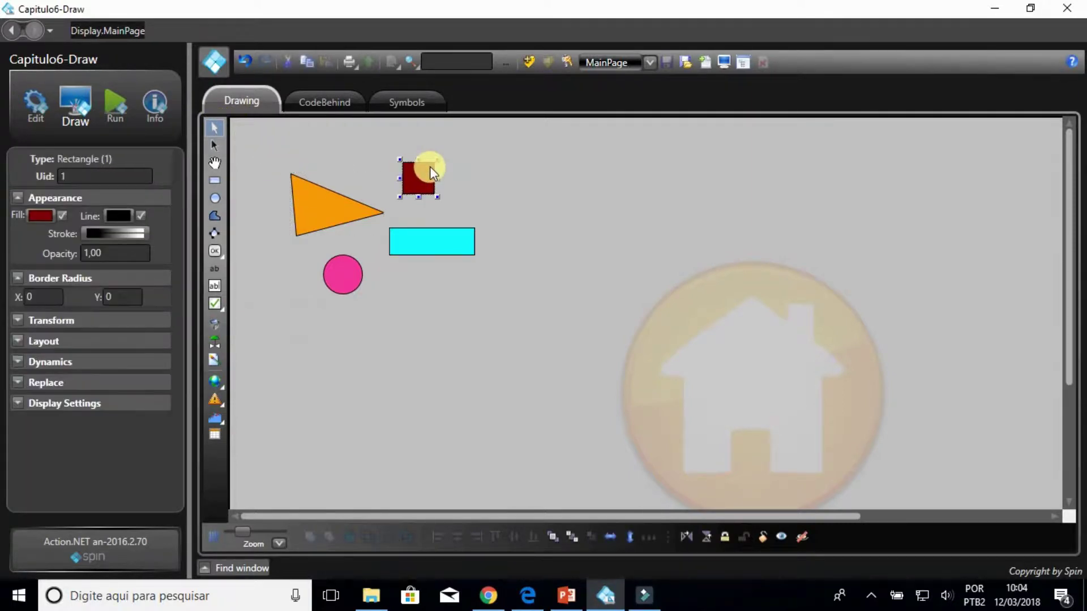
click(420, 246)
click(345, 274)
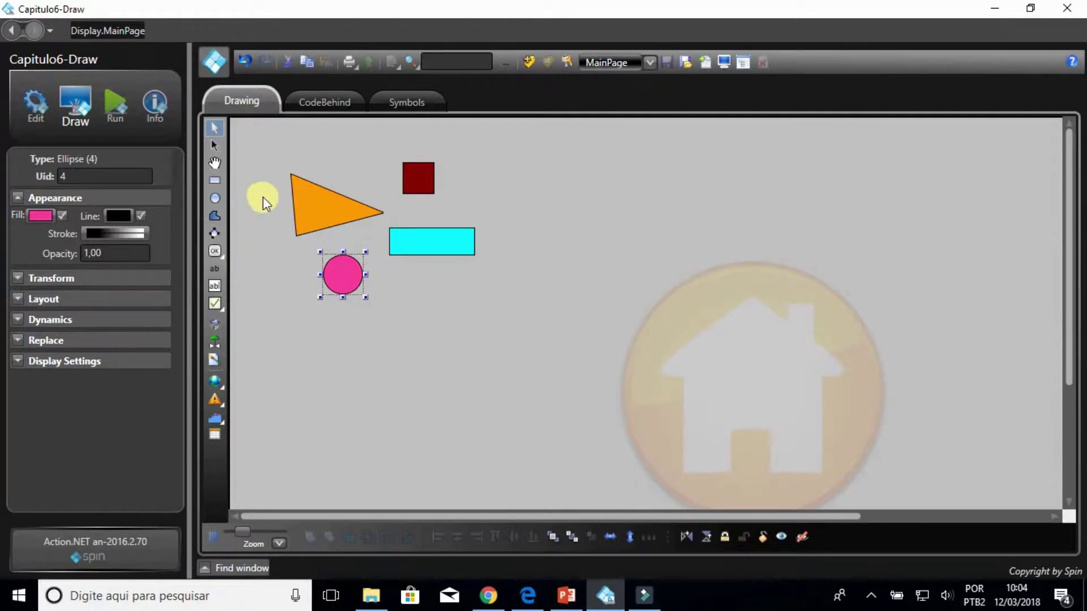
- Examine the orange triangle's vertex handles and the pink circle's handles with the direct selection tool
click(217, 147)
click(310, 205)
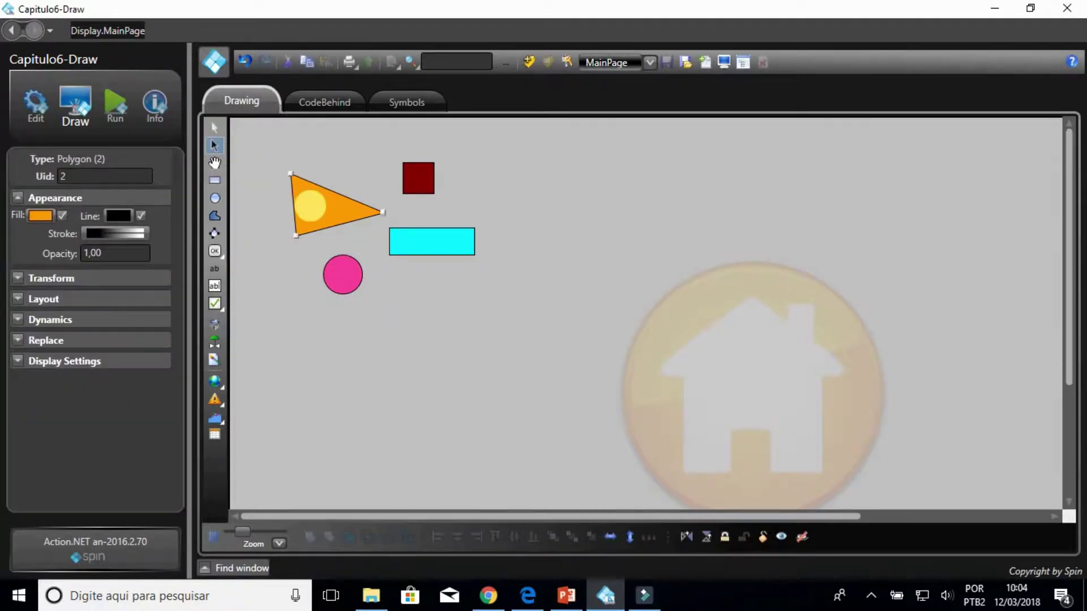
drag(309, 206, 347, 275)
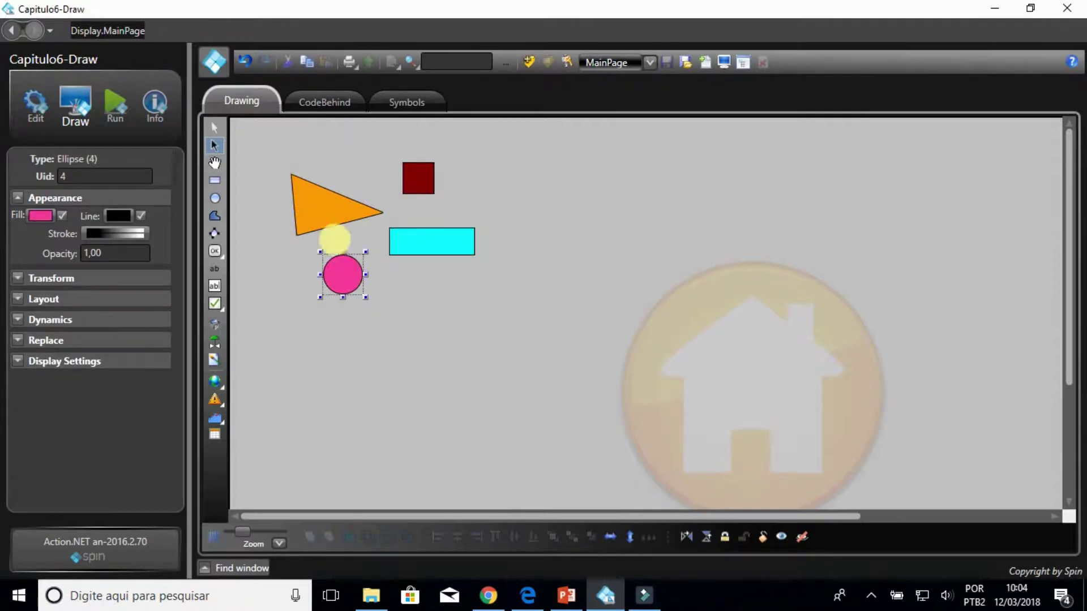
click(328, 215)
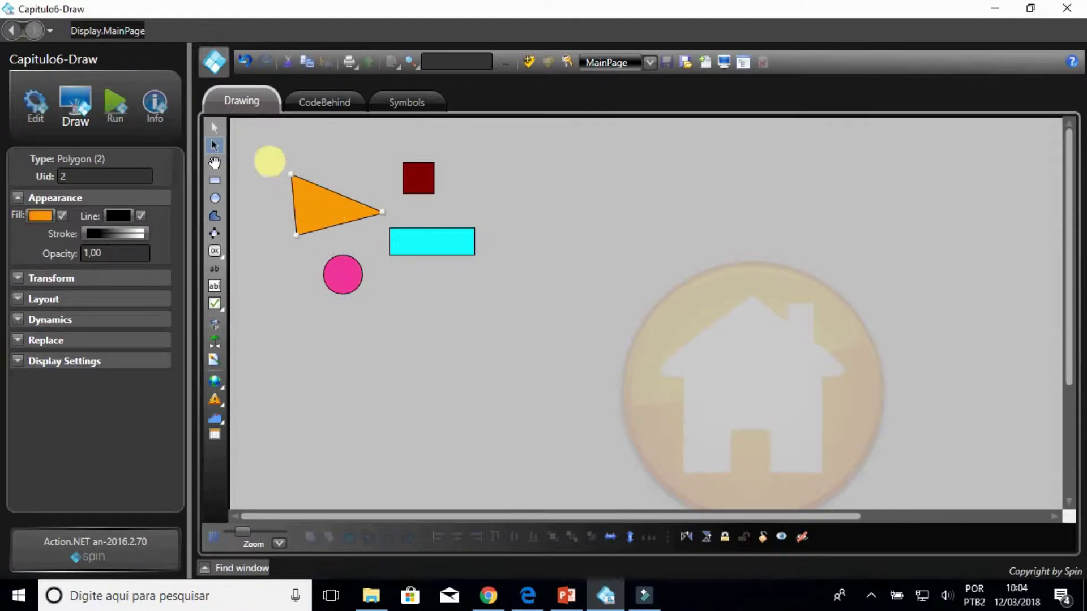
- Draw a wide orange rectangle below the cyan rectangle
click(214, 164)
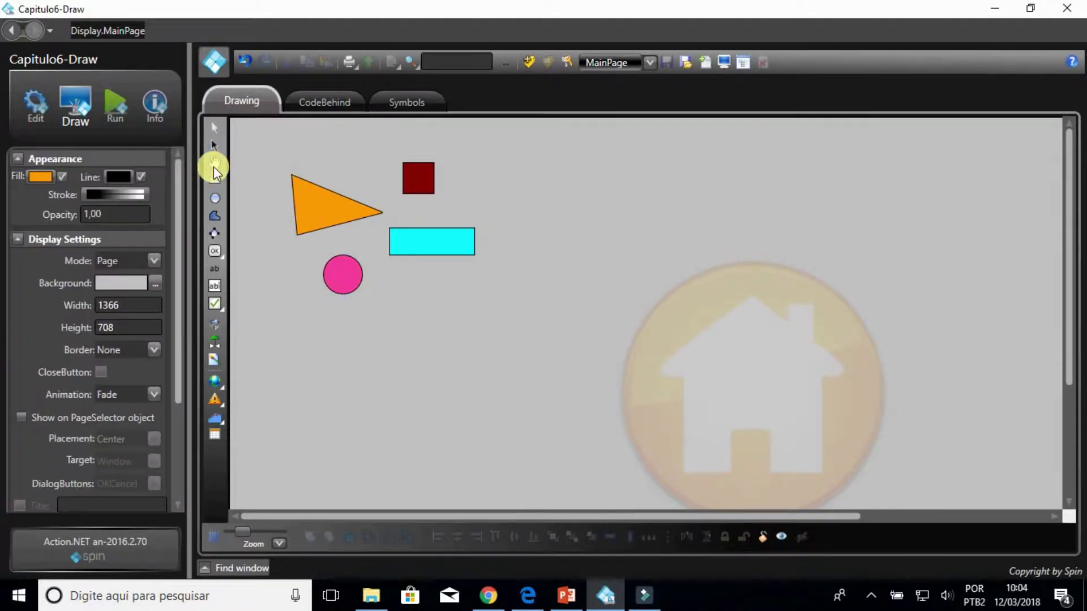
drag(592, 370, 589, 419)
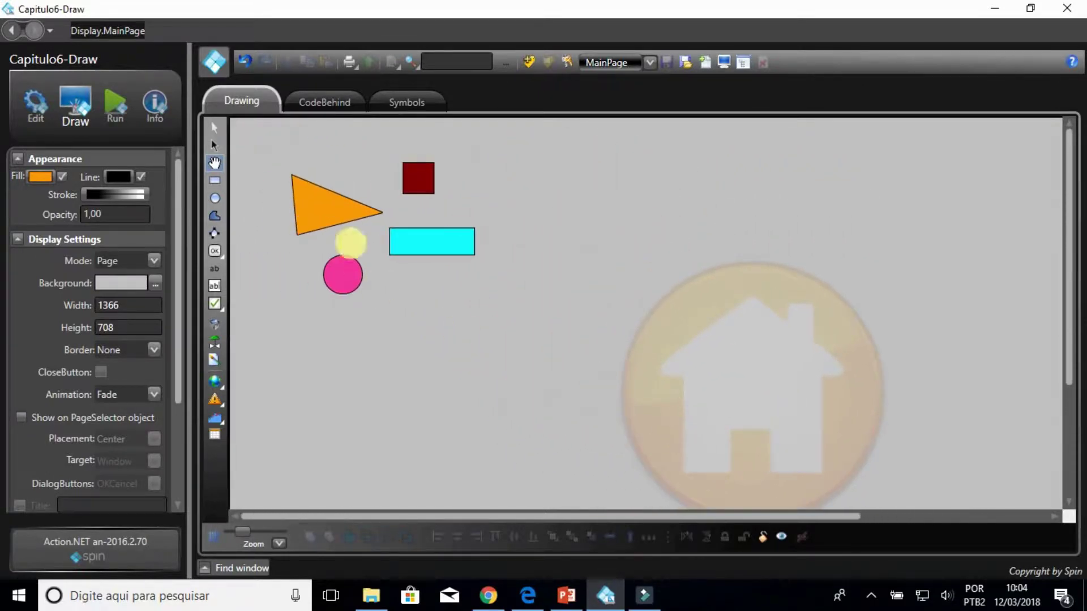
click(215, 181)
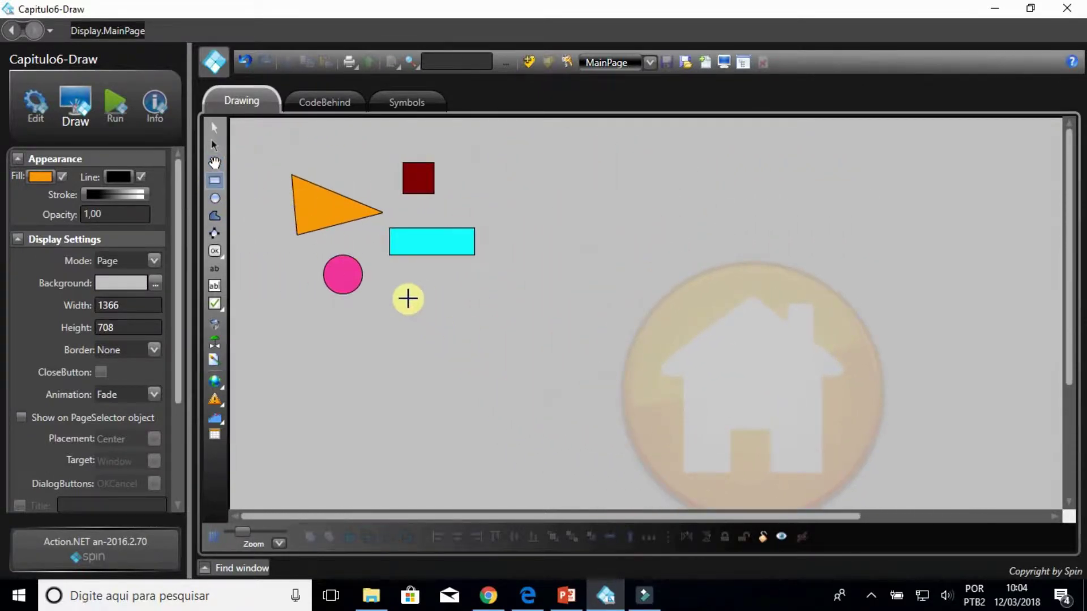
mouse_move(406, 298)
mouse_down()
mouse_move(457, 330)
mouse_move(536, 340)
mouse_move(534, 328)
mouse_move(518, 330)
mouse_up()
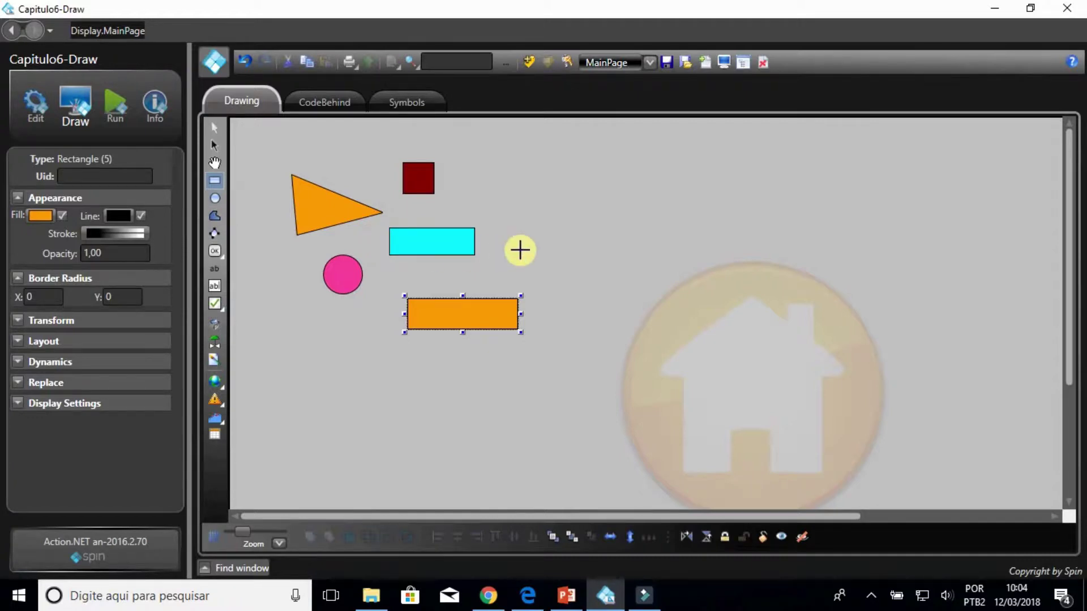
- Place two default-size orange rectangles beside the cyan rectangle and delete both of them
click(520, 251)
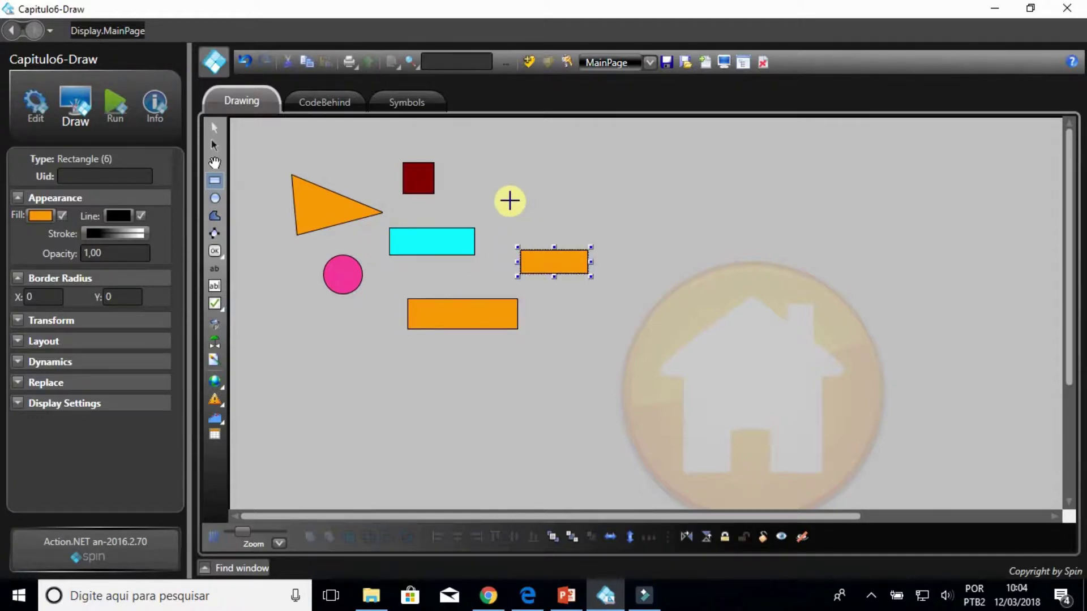
click(508, 199)
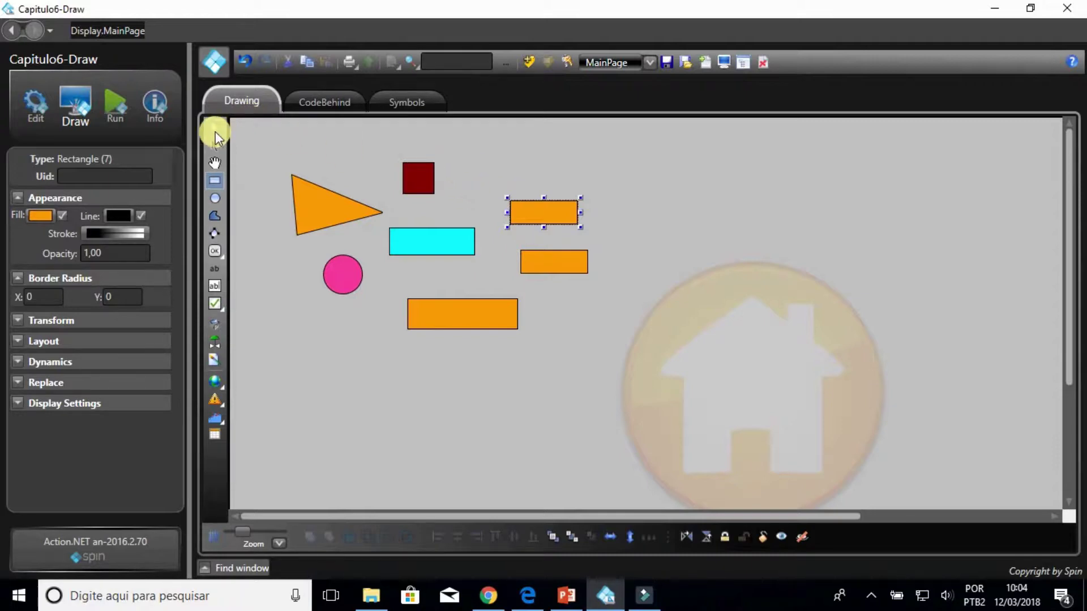
click(215, 136)
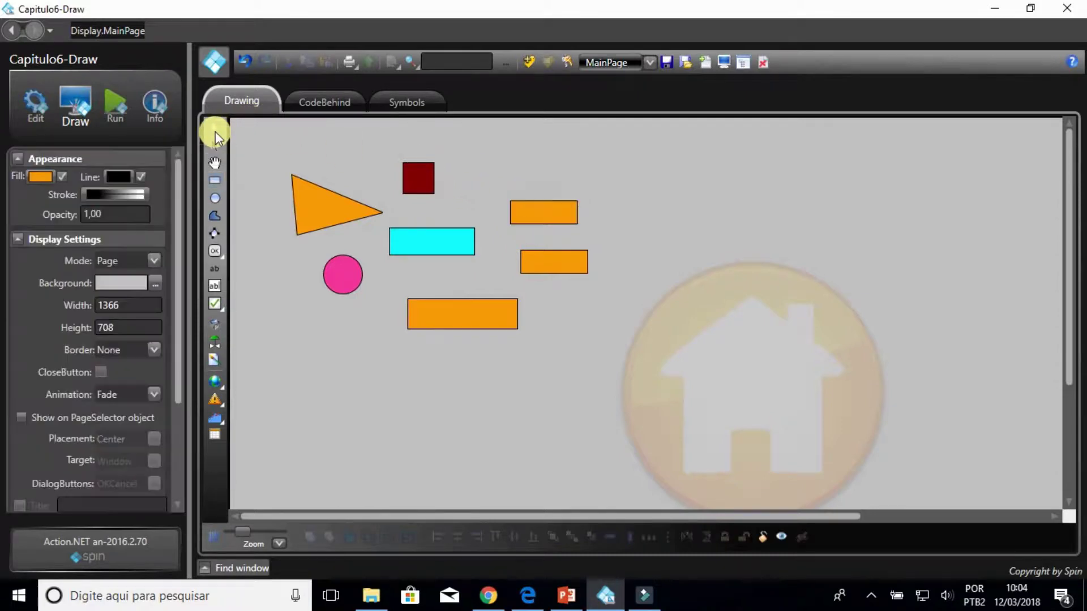
click(535, 211)
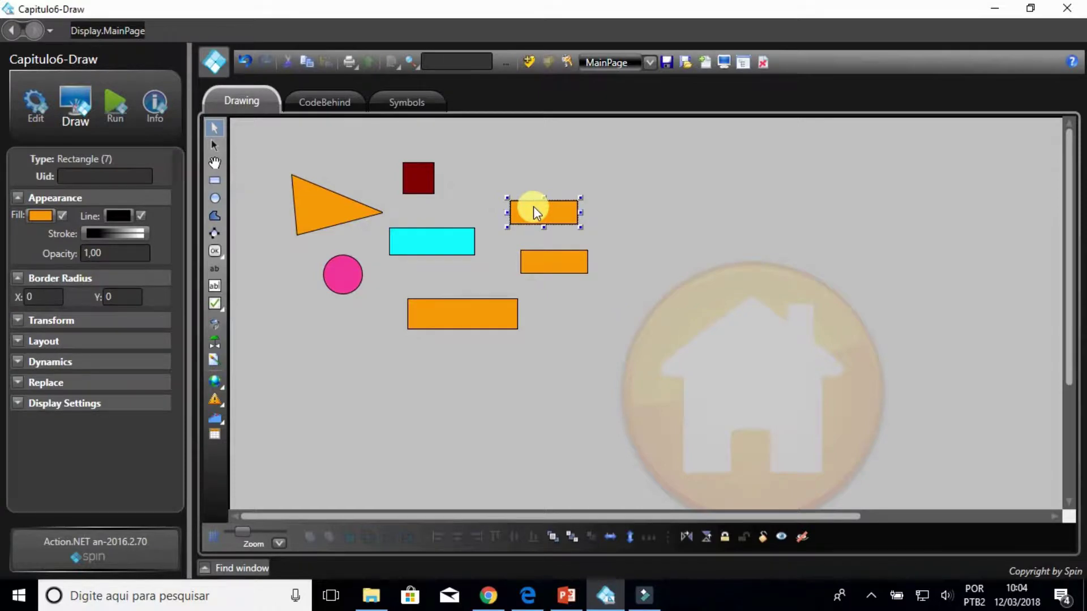
key(Delete)
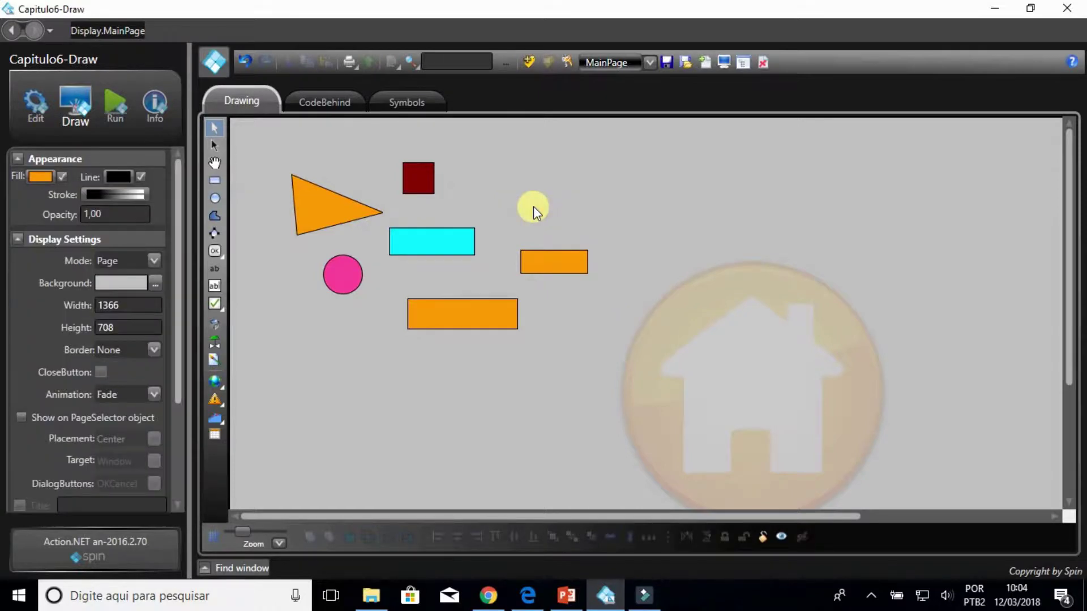
click(569, 272)
key(Delete)
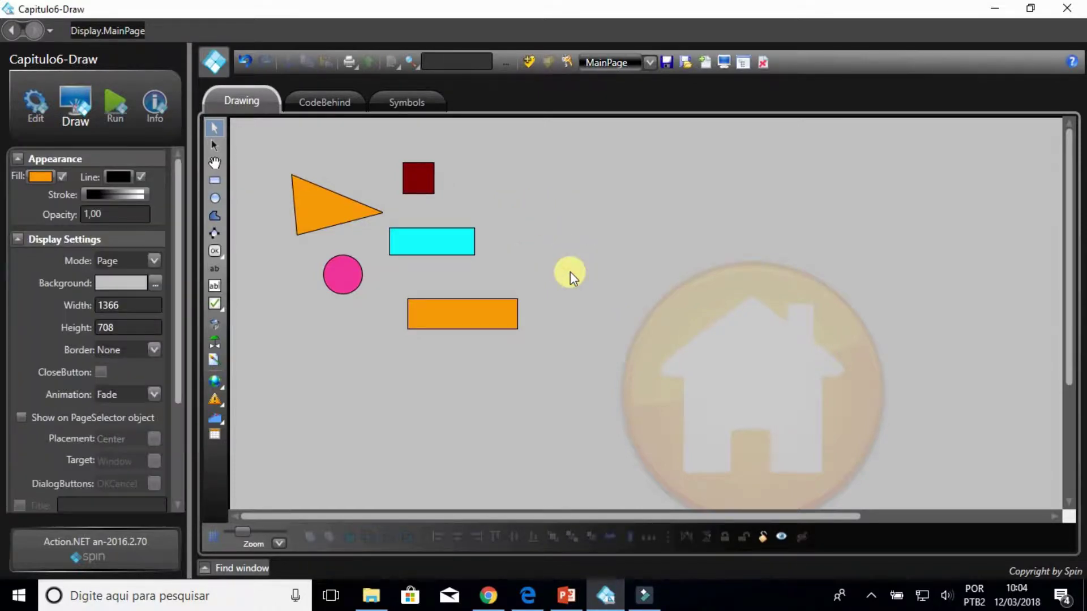
- Draw a nearly round orange ellipse beside the dark red square and a flat orange ellipse below it
click(215, 198)
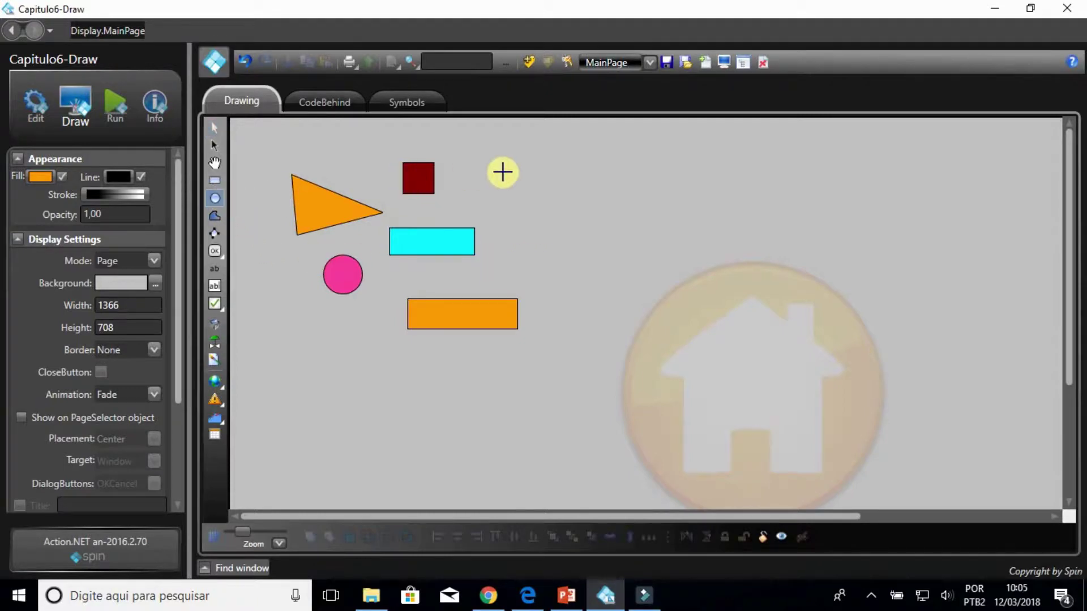
mouse_move(521, 168)
mouse_down()
mouse_move(582, 228)
mouse_move(580, 218)
mouse_up()
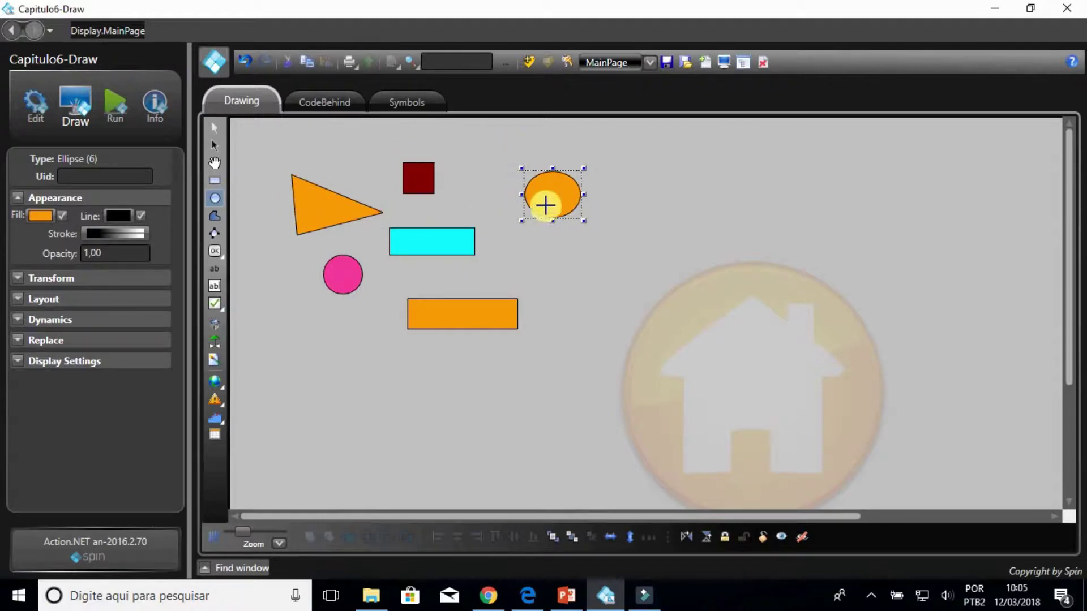
drag(559, 270, 630, 295)
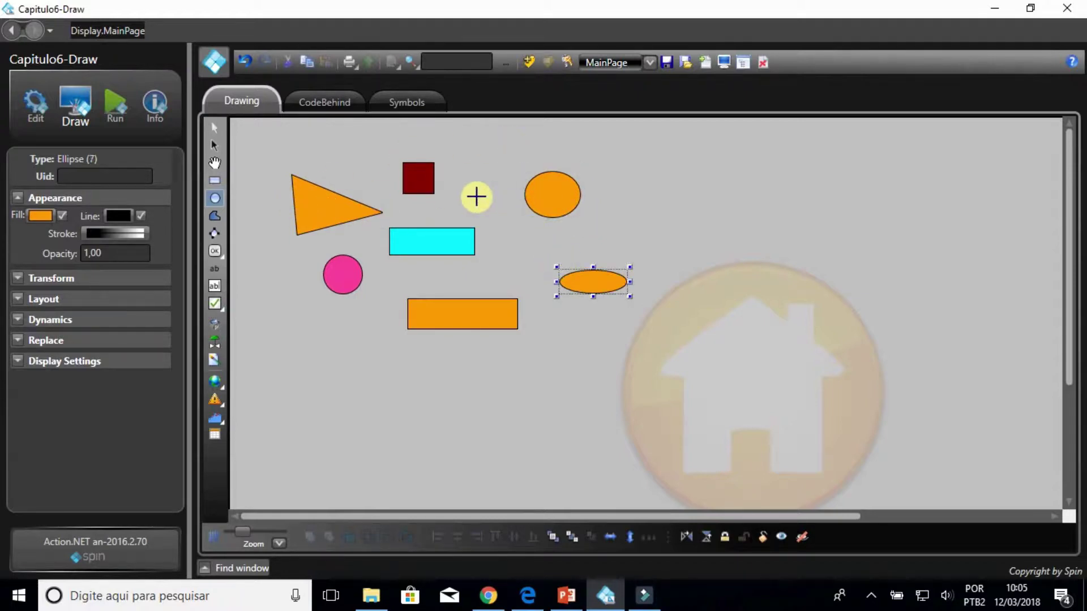
- Draw an orange triangular polygon below the pink circle
click(215, 216)
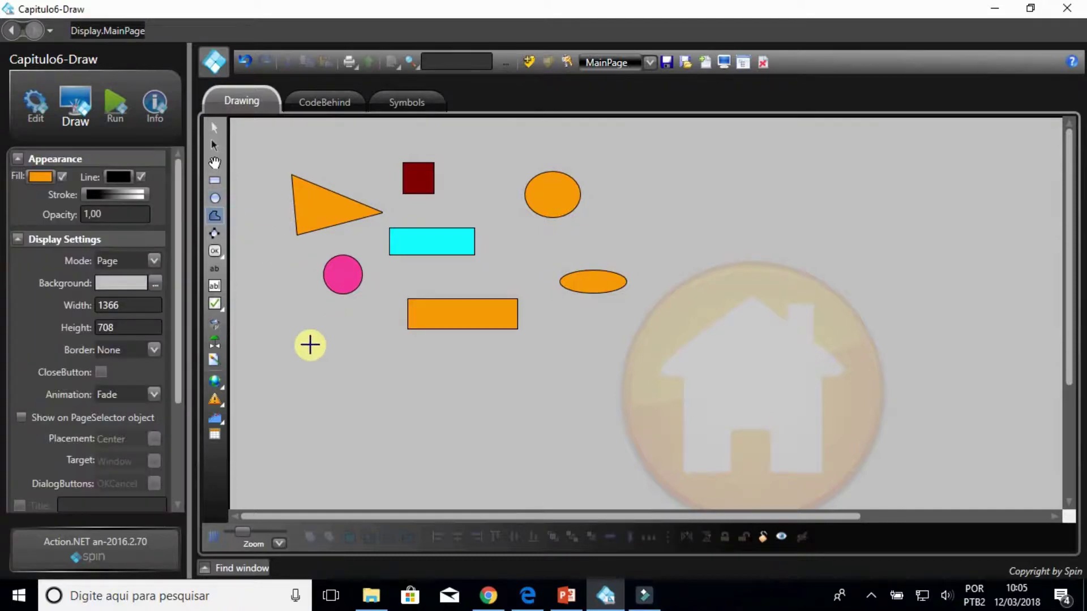
click(298, 353)
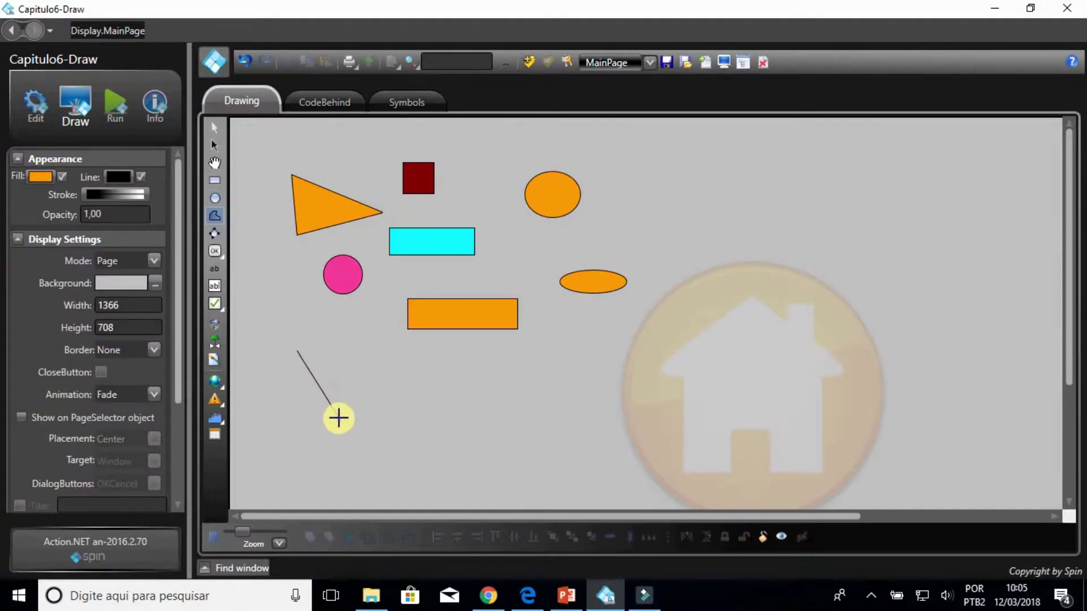
click(341, 418)
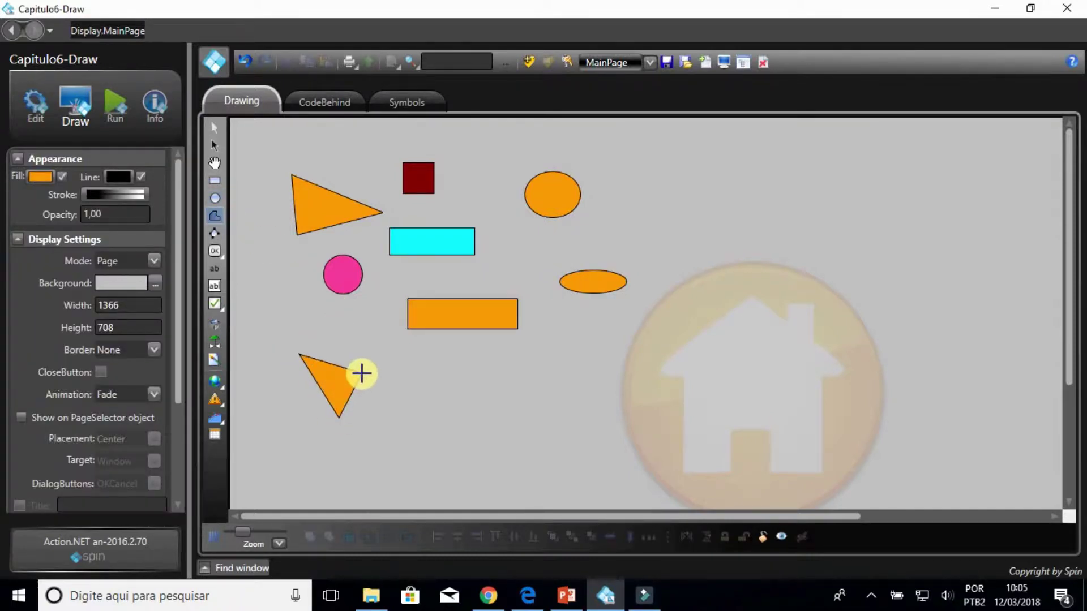
double_click(362, 373)
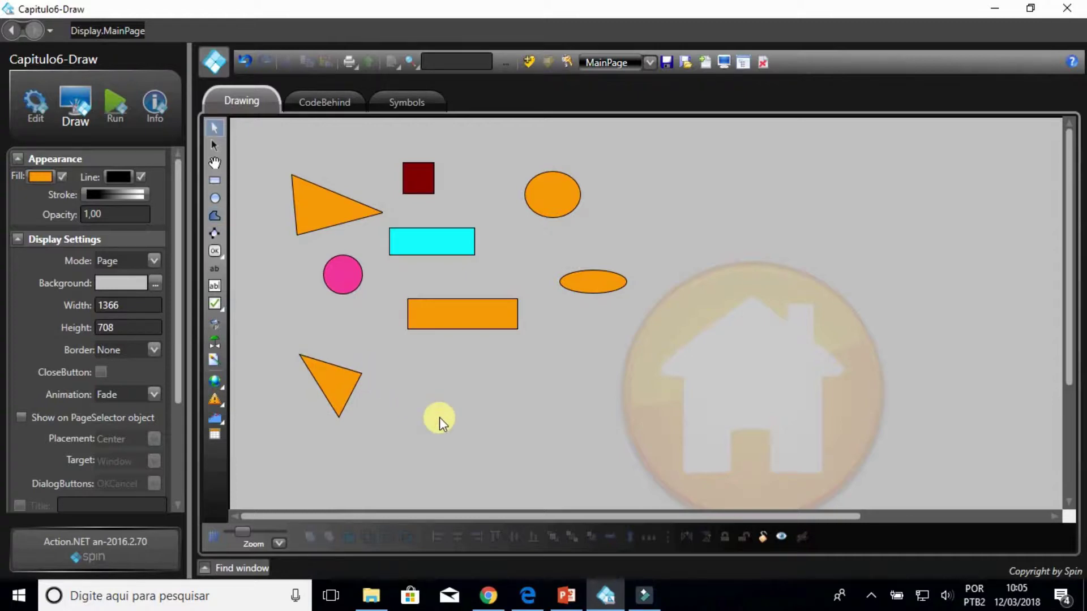
- Draw a closed four-sided polyline below the wide orange rectangle
click(219, 235)
click(422, 371)
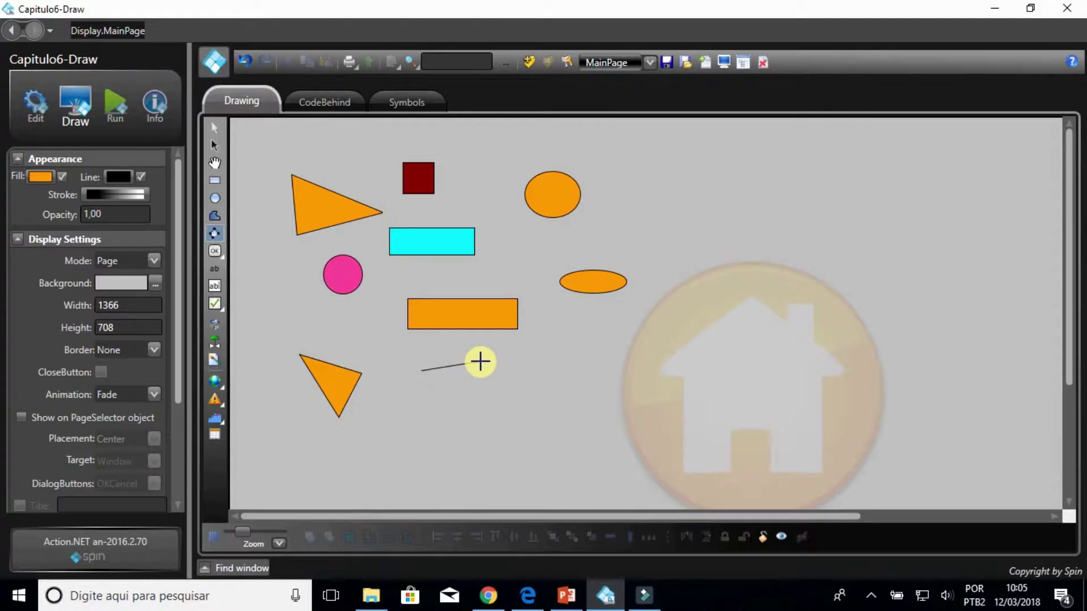
click(481, 362)
click(513, 391)
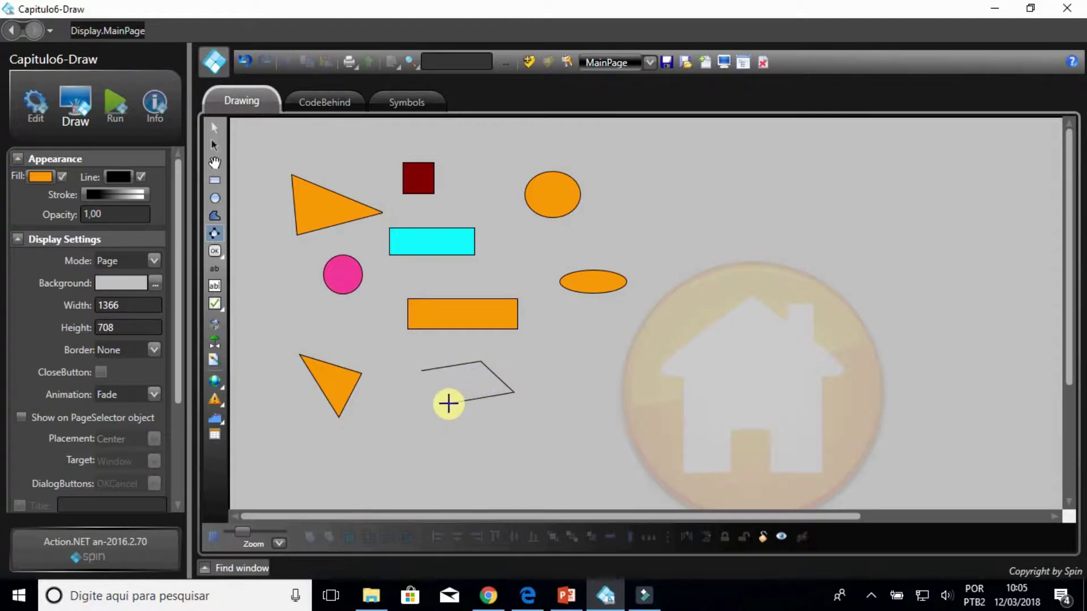
click(448, 403)
click(423, 372)
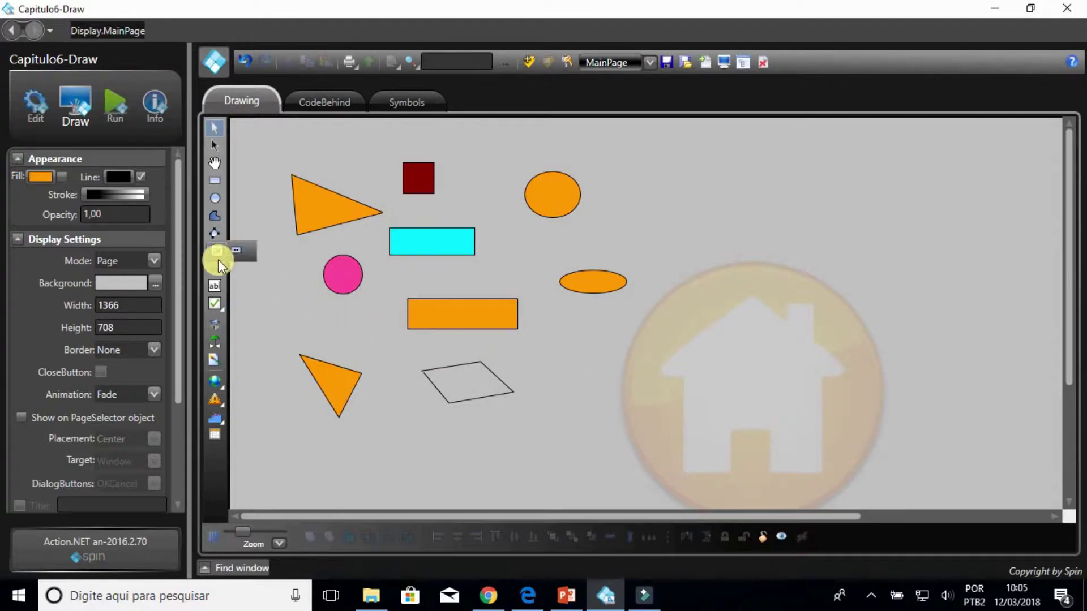
- Add a button beside the round ellipse and two raised label boxes below it, one wide and one default-size
click(229, 250)
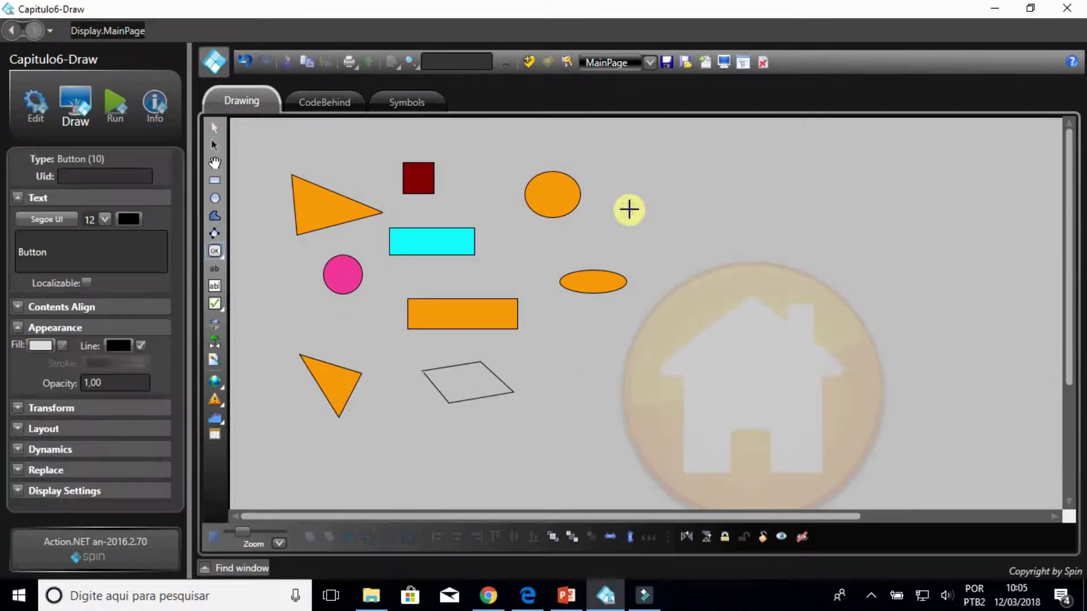
drag(629, 210, 739, 240)
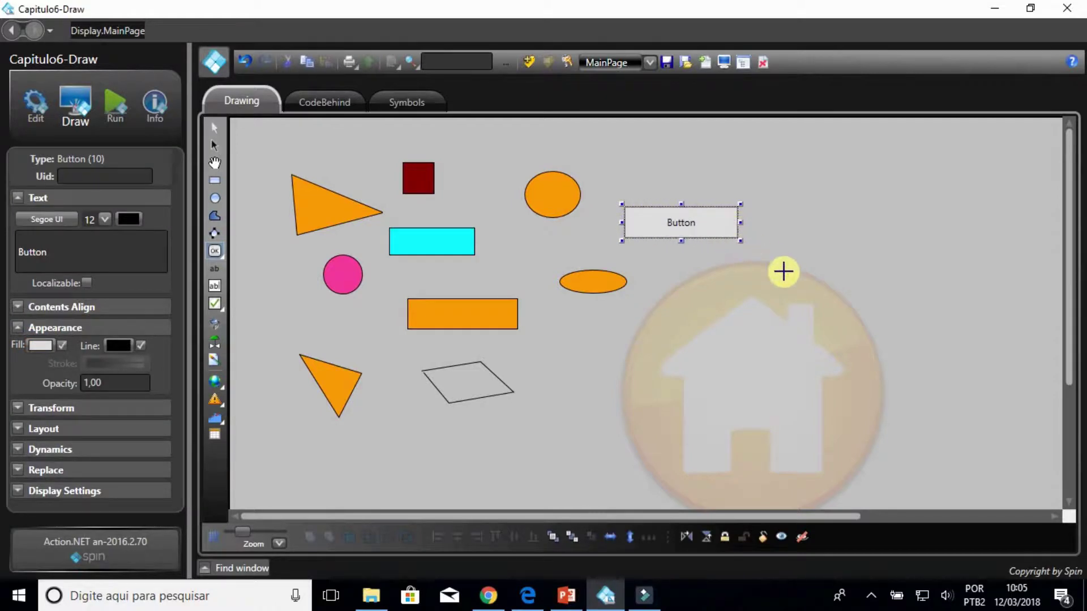
click(216, 252)
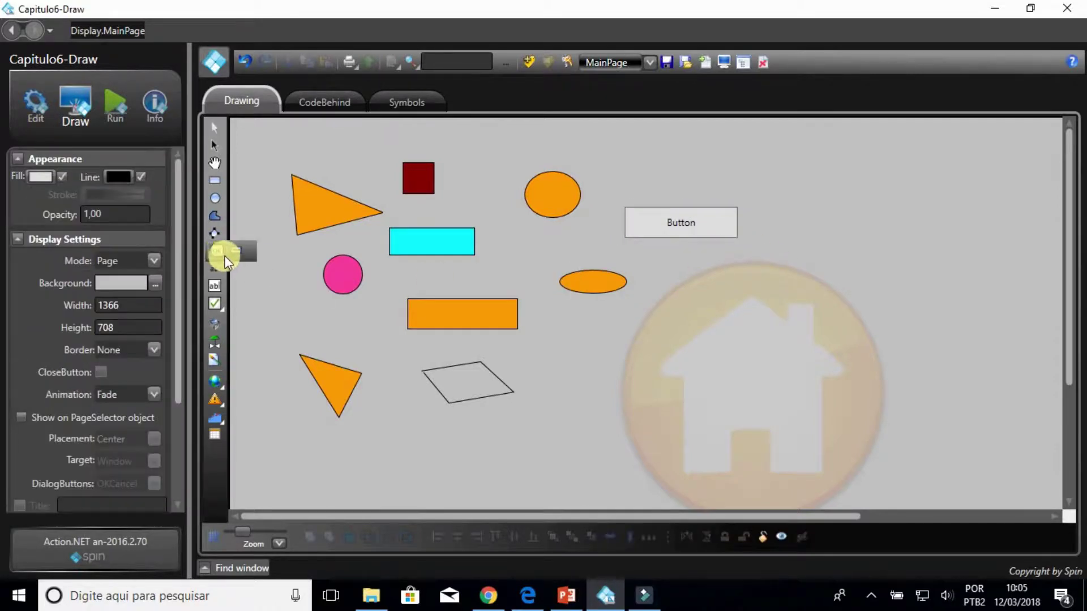
mouse_move(654, 261)
mouse_down()
mouse_move(684, 282)
mouse_move(764, 287)
mouse_up()
drag(595, 339, 597, 339)
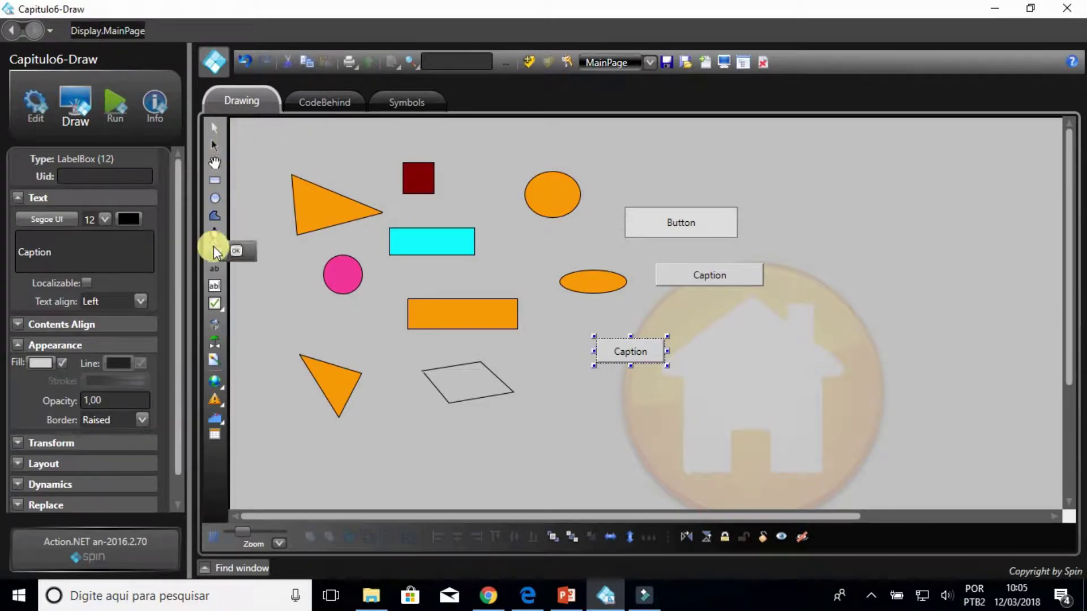
- Add a text block above the button and return to the selection tool
click(215, 267)
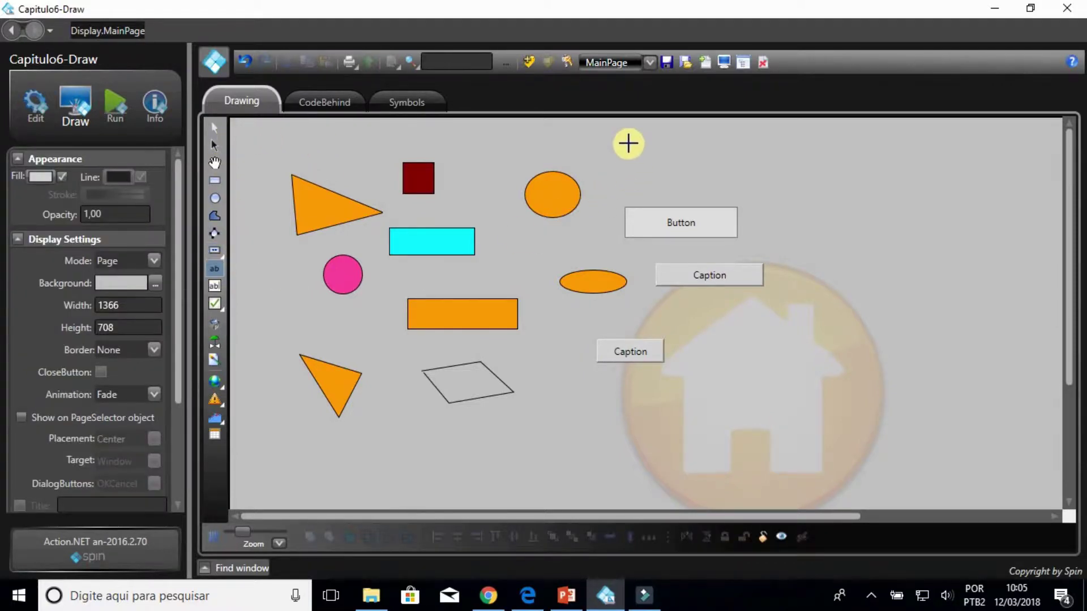
drag(627, 141, 728, 171)
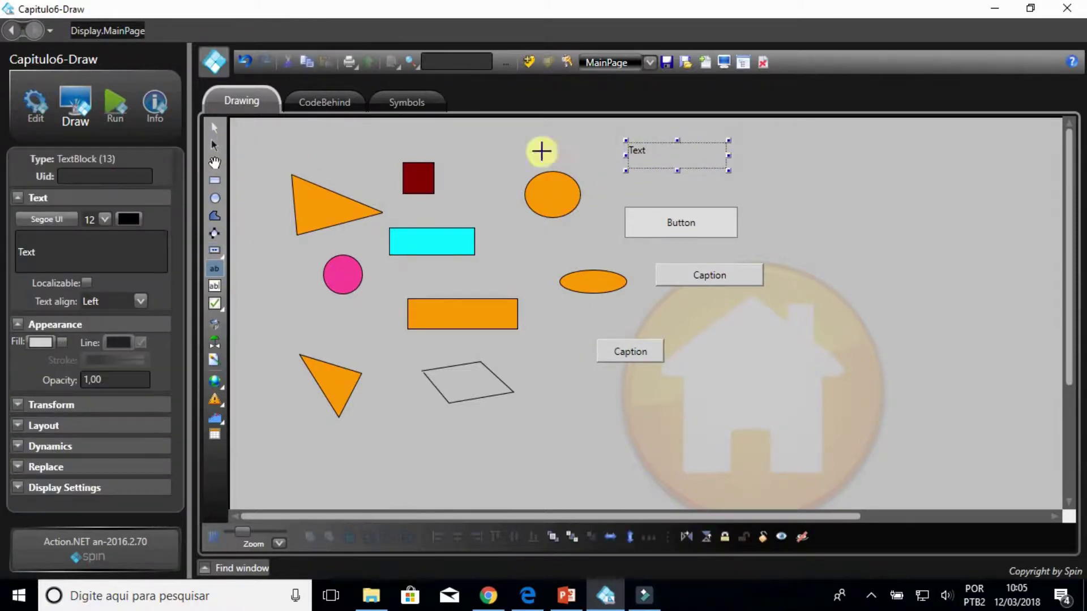
click(215, 128)
click(613, 134)
- Open the text of the new text block and of the button below it for editing
click(645, 149)
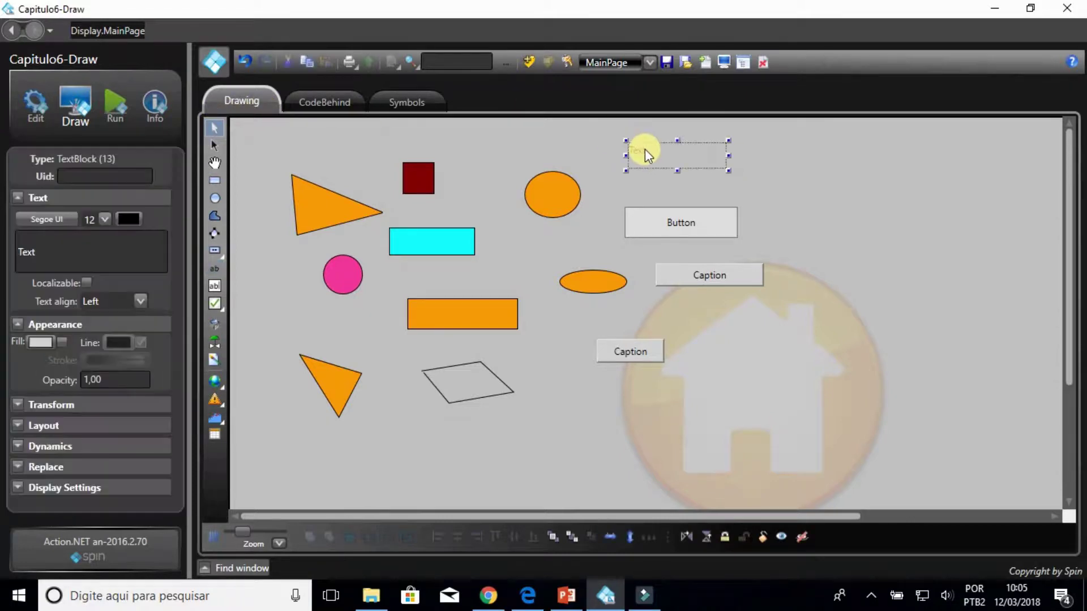
click(49, 249)
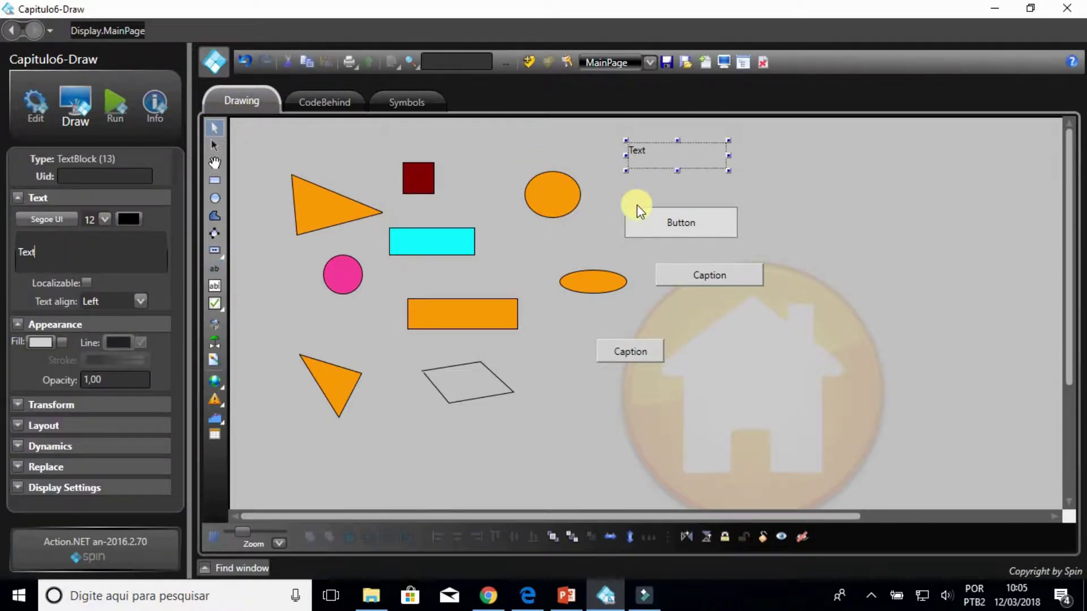
click(674, 223)
click(66, 248)
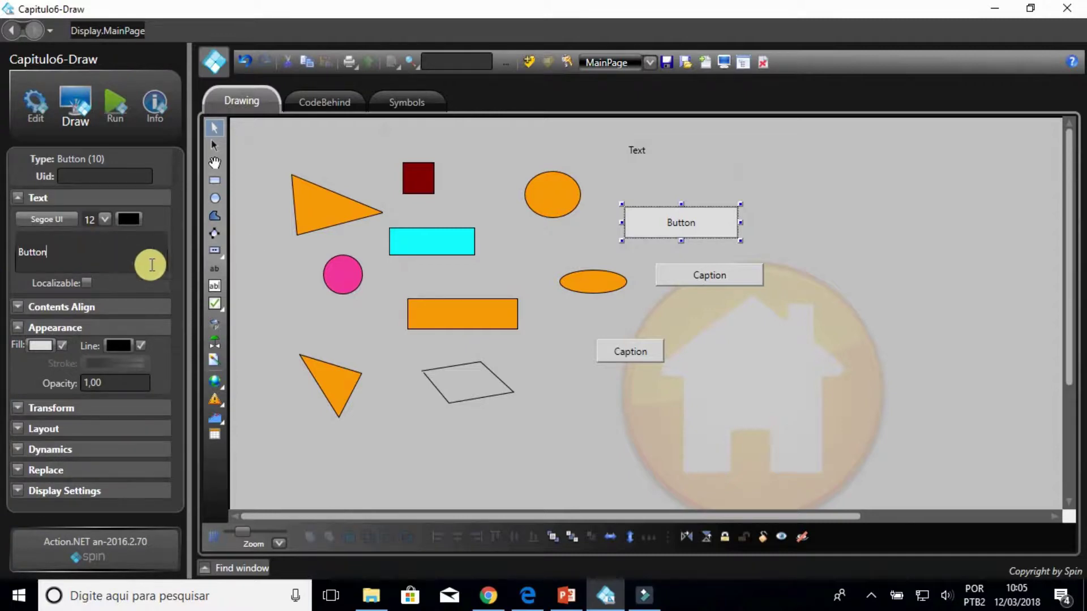
- Add a text box below the four-sided polyline and a check box beside it
click(214, 286)
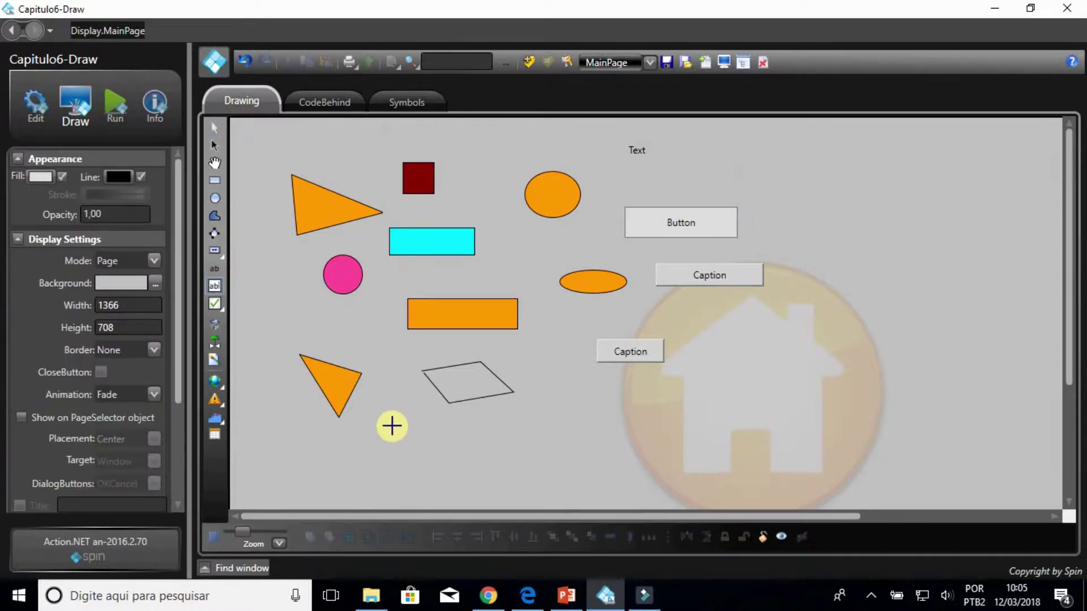
drag(390, 424, 452, 459)
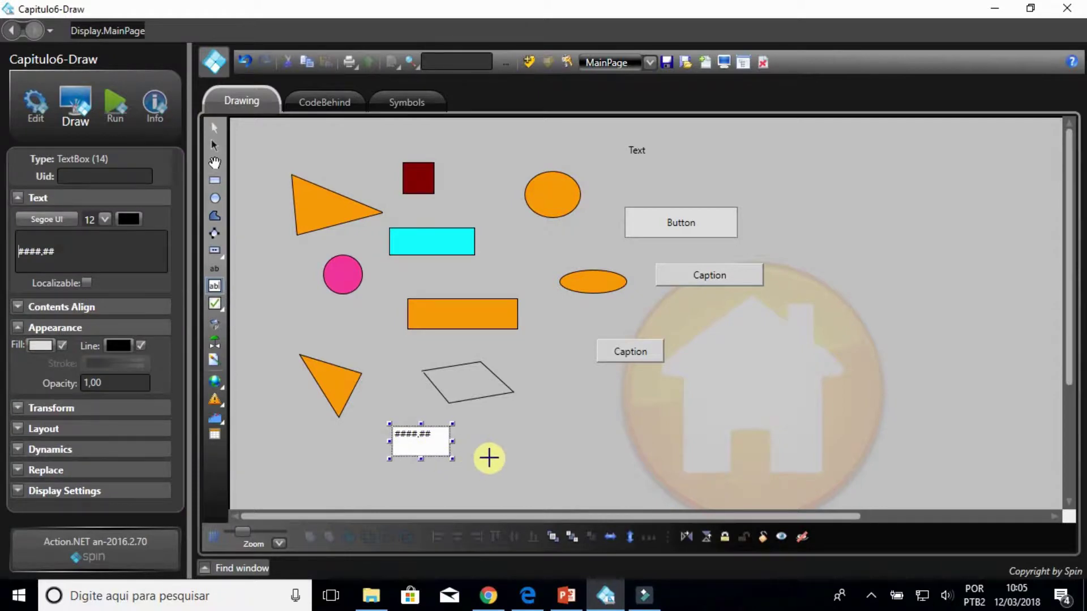
mouse_move(213, 306)
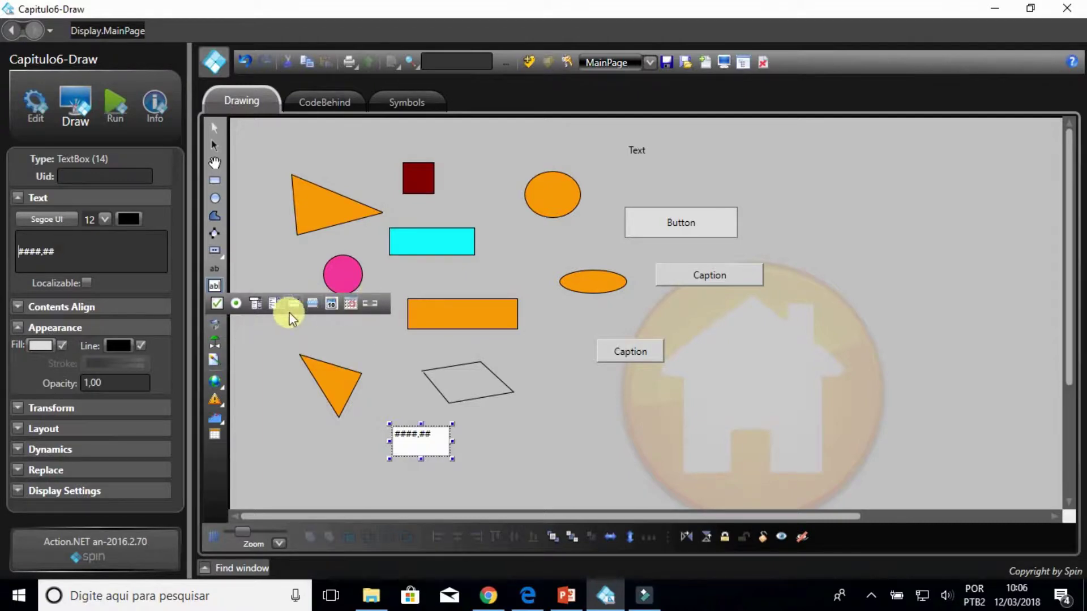
click(216, 303)
drag(501, 421, 604, 453)
- Add a radio button in the empty area beside the button and a combo box below it
click(214, 304)
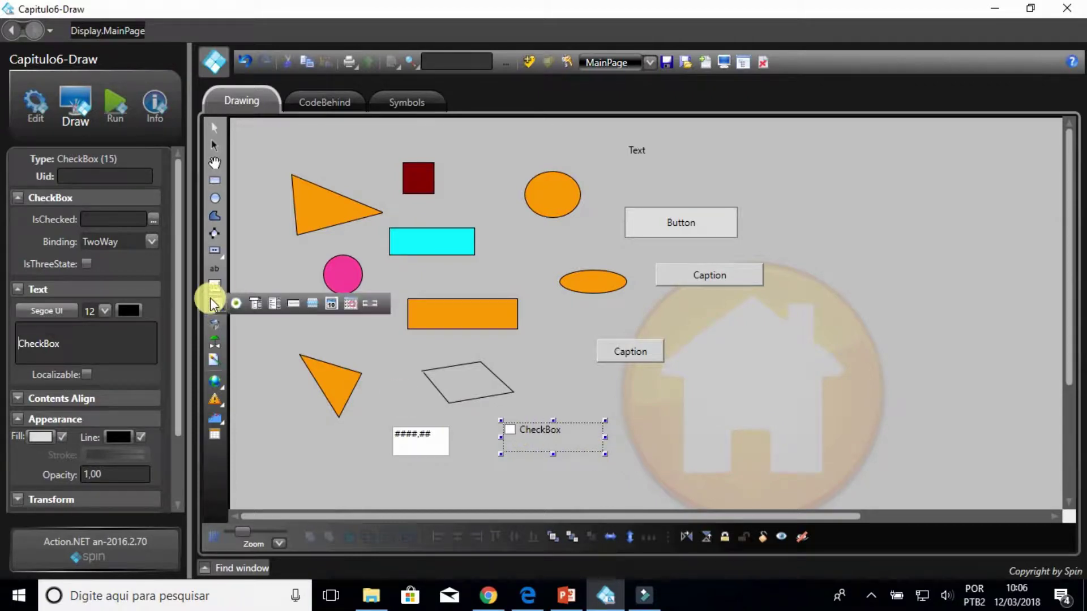
click(236, 304)
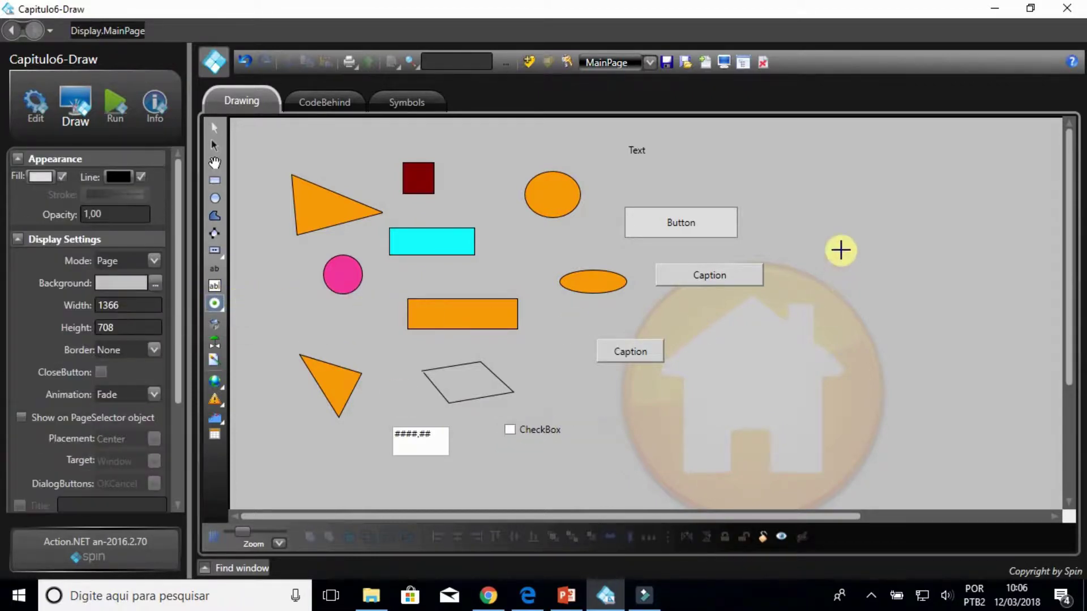
drag(832, 210, 952, 228)
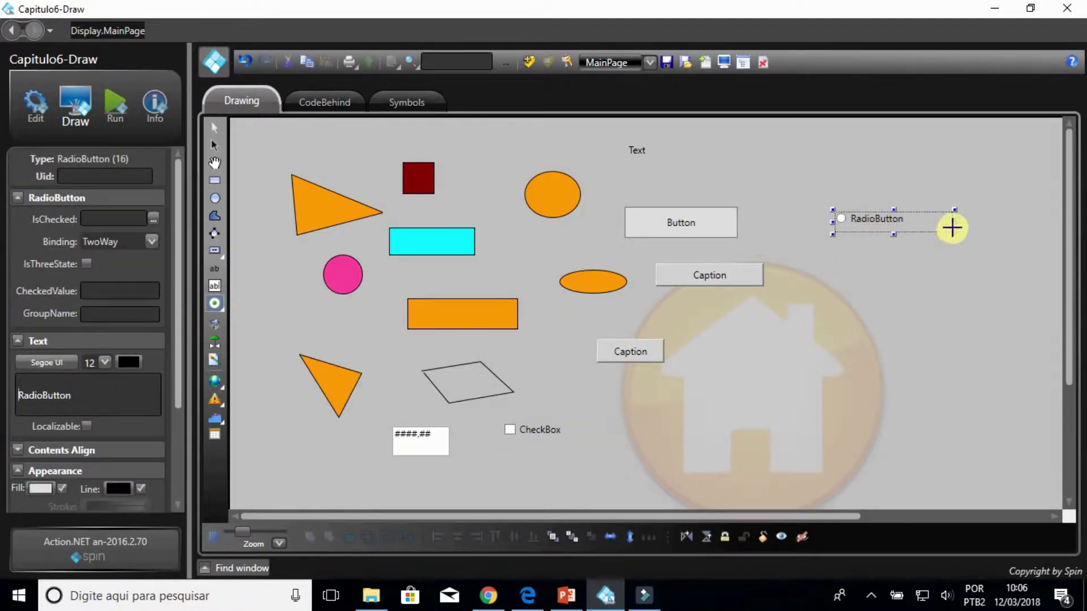
click(214, 303)
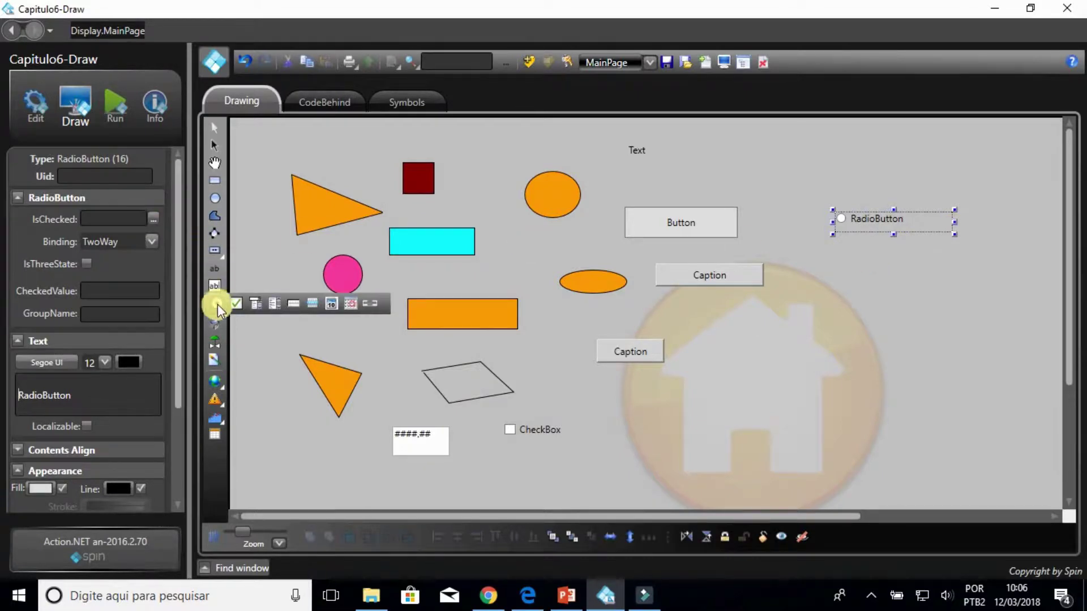
click(254, 306)
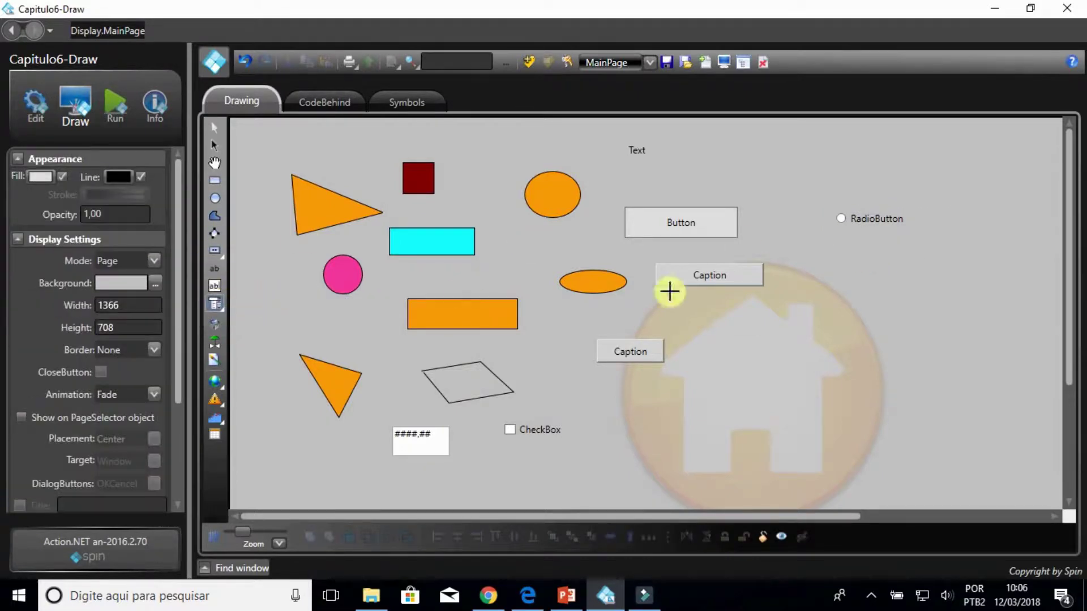
drag(867, 254, 987, 315)
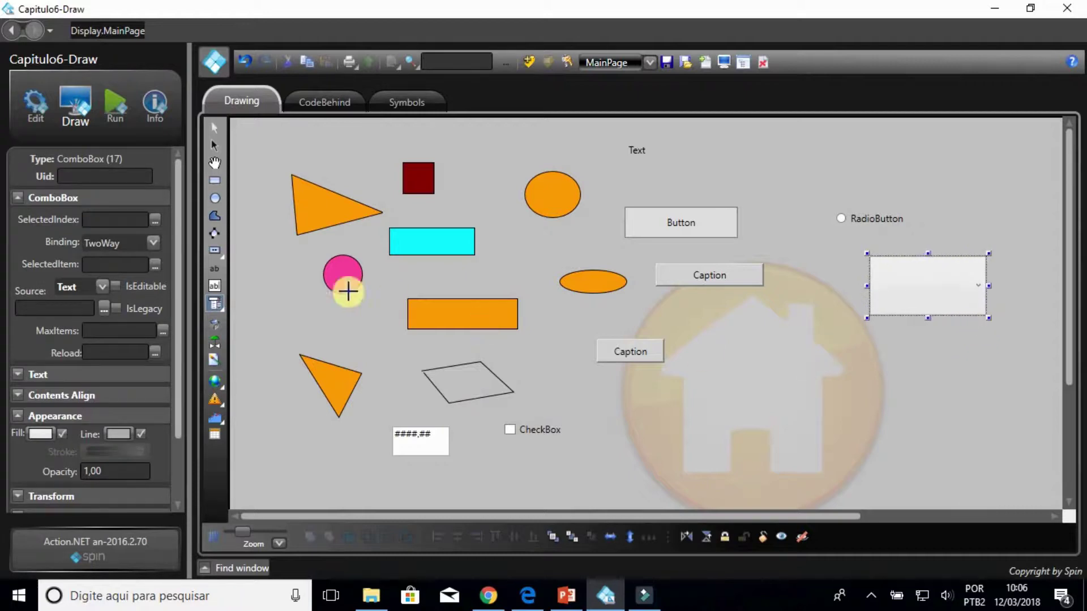
- Add a horizontal slider below the combo box
click(222, 304)
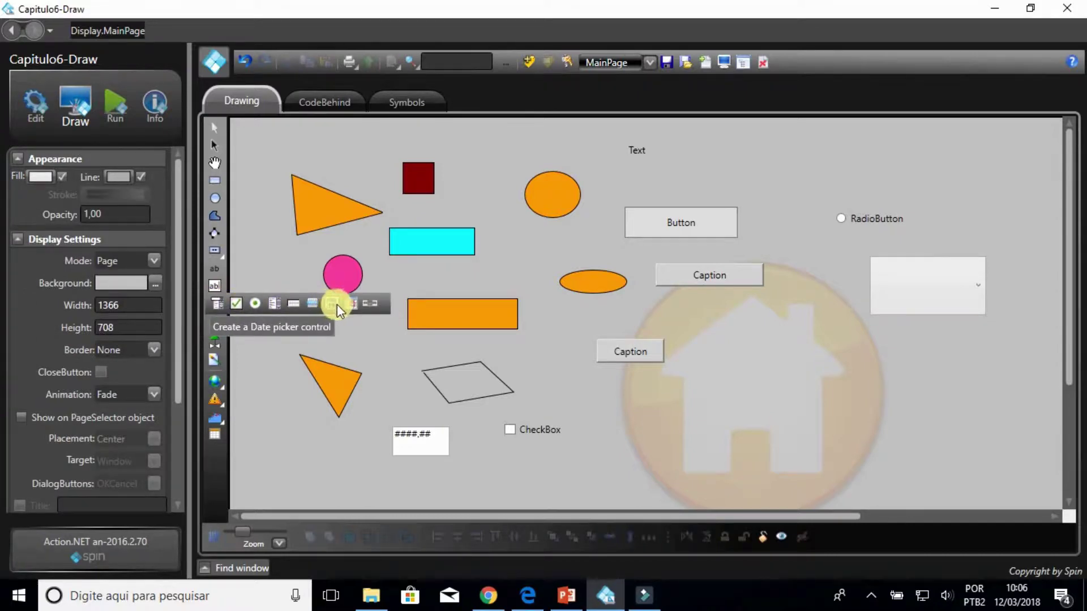
click(368, 307)
drag(887, 335, 1015, 361)
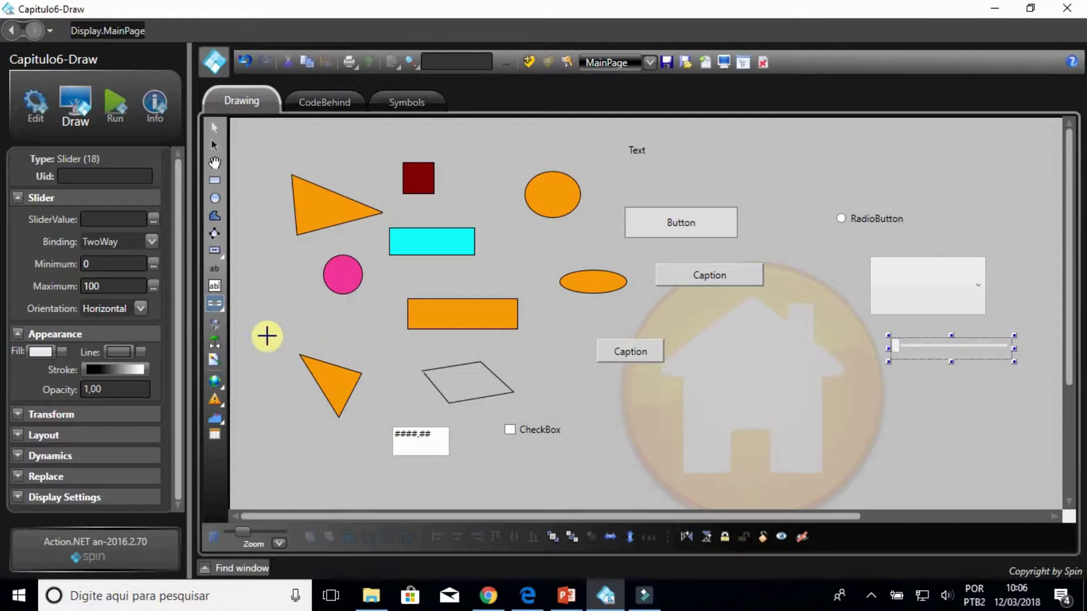
- Insert the PipeCornerLD symbol from the Pipes category and place it between the text block and the radio button
click(220, 325)
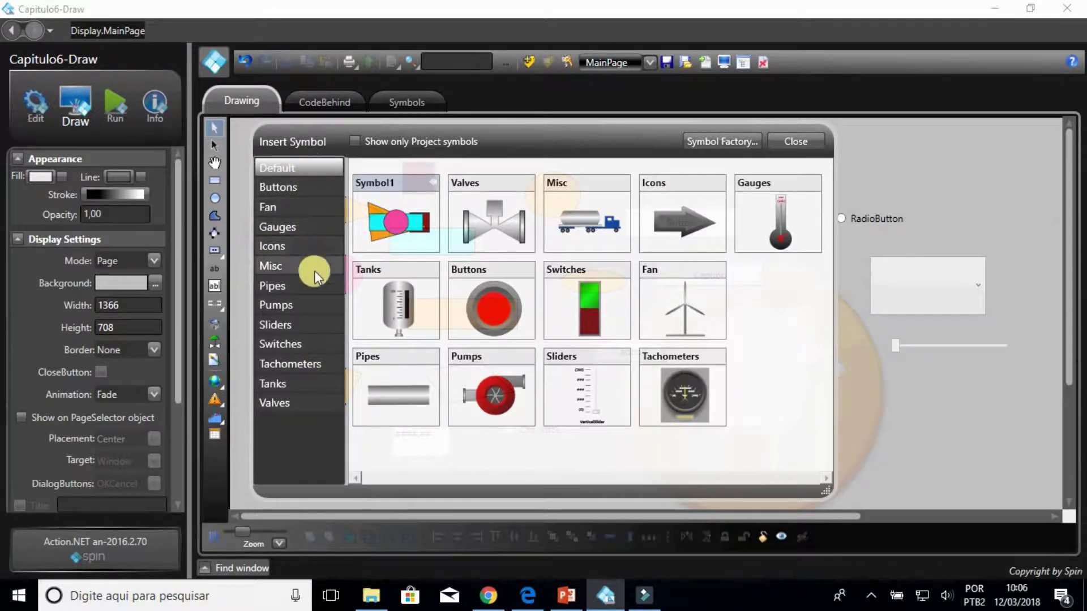
click(302, 403)
click(306, 362)
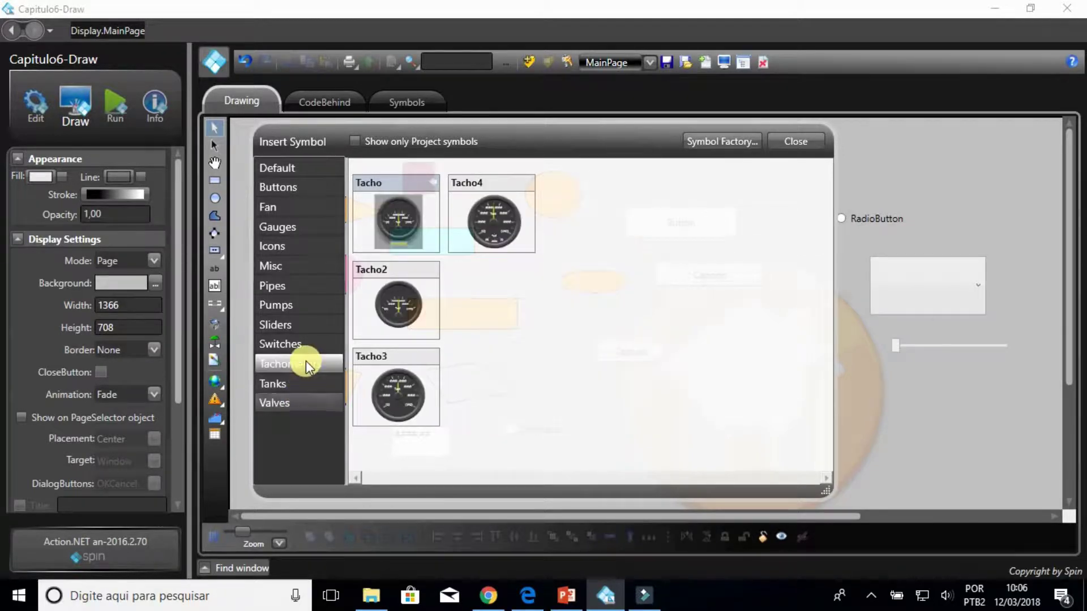
click(307, 325)
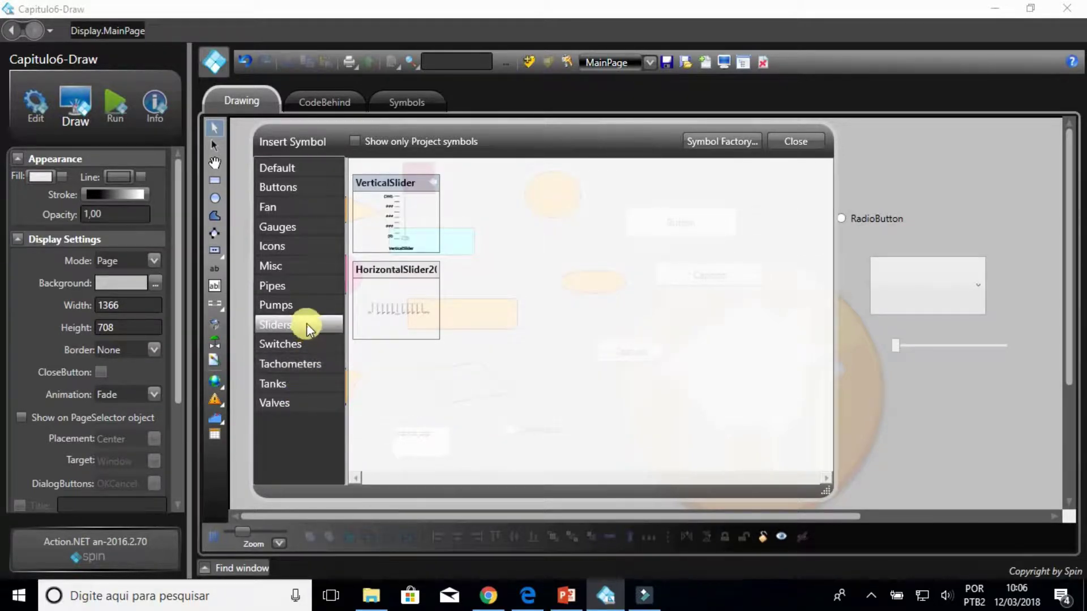
click(305, 286)
click(424, 308)
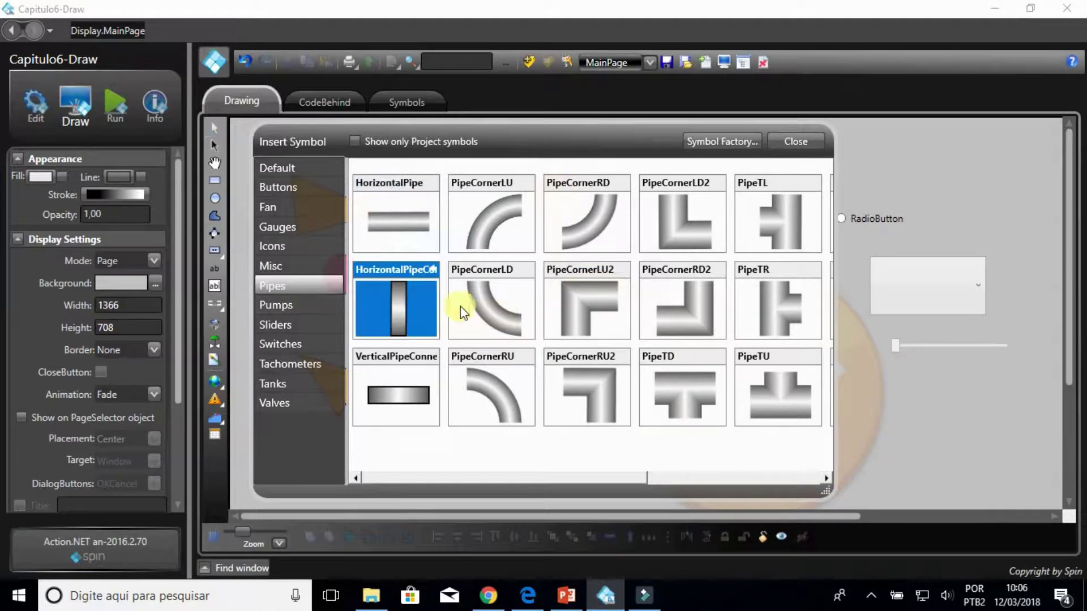
click(479, 306)
double_click(479, 306)
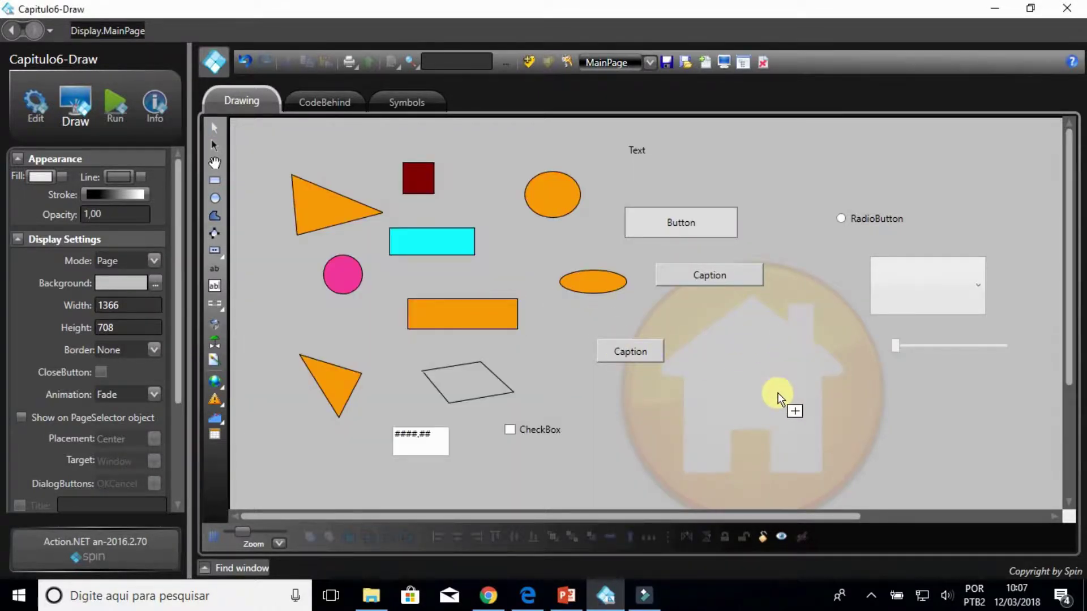
click(908, 389)
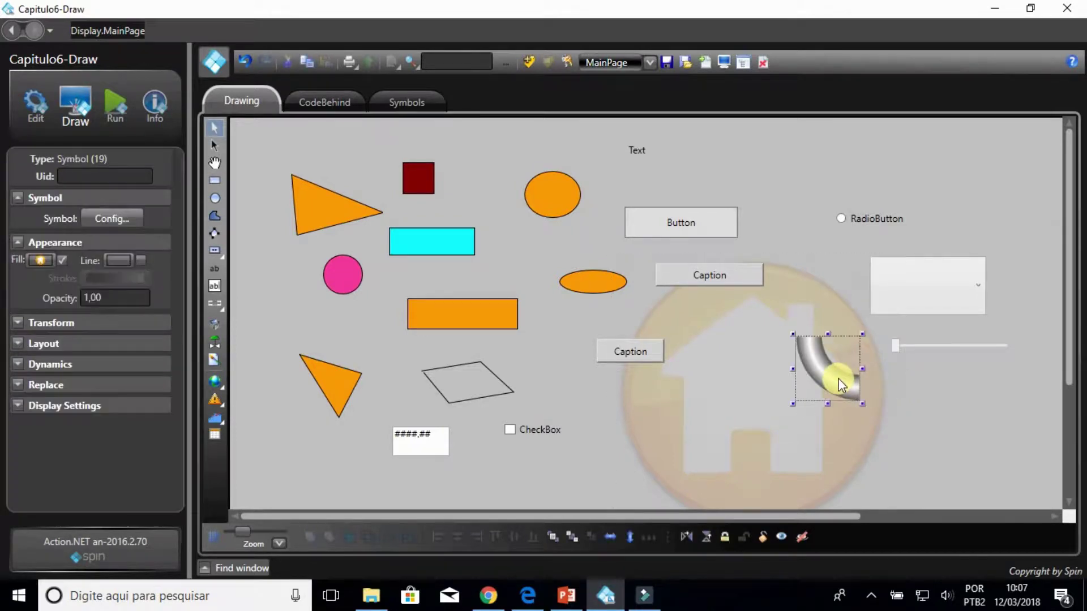
drag(832, 369, 808, 396)
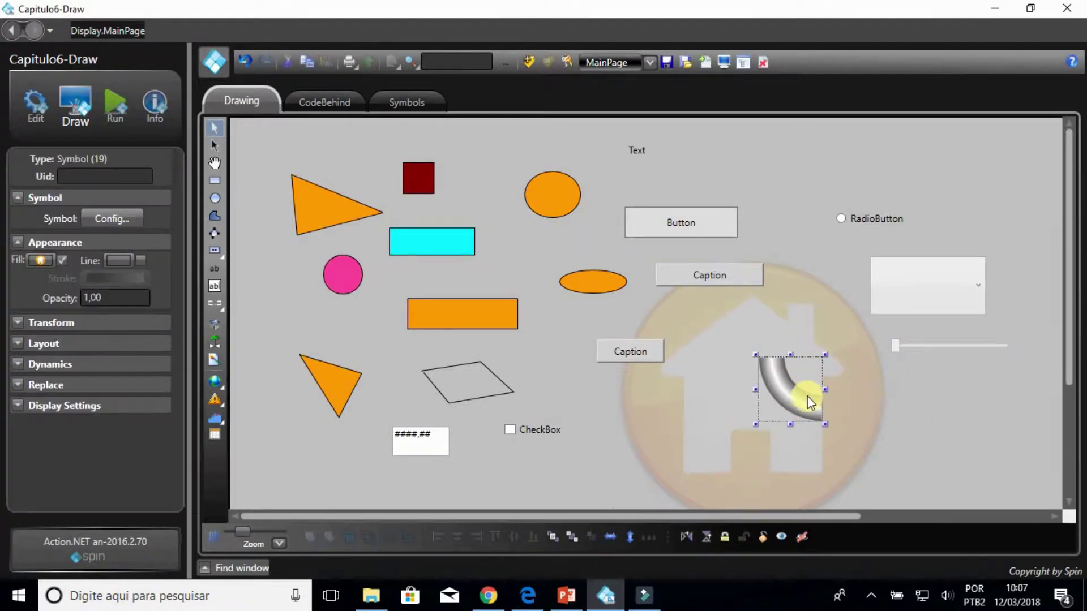
drag(807, 395, 806, 175)
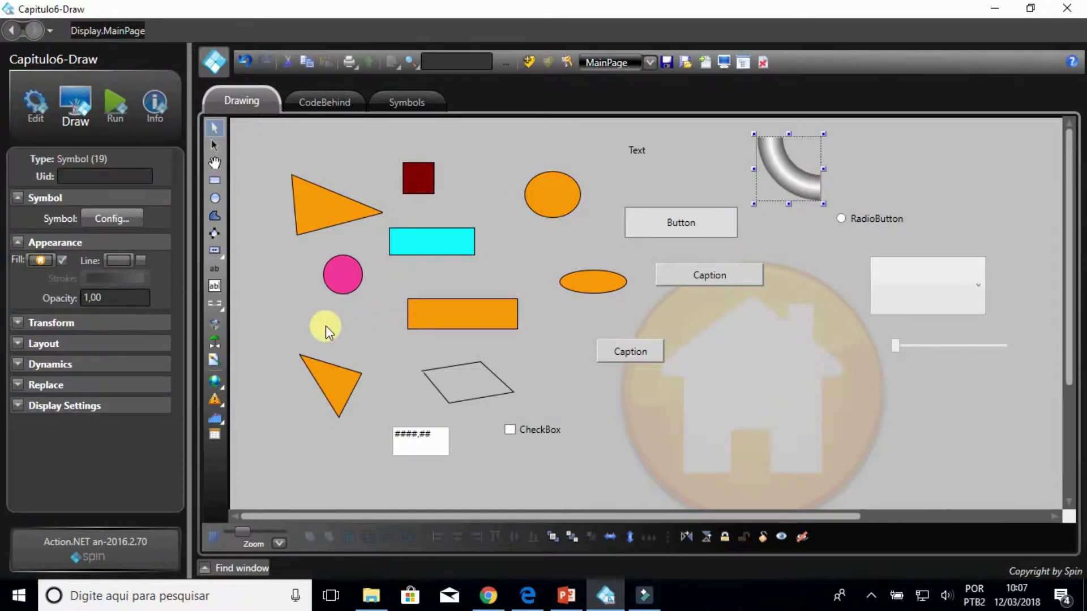
- Insert the twin-tank equipment symbol from Symbol Factory's Chemical category below the slider
click(218, 344)
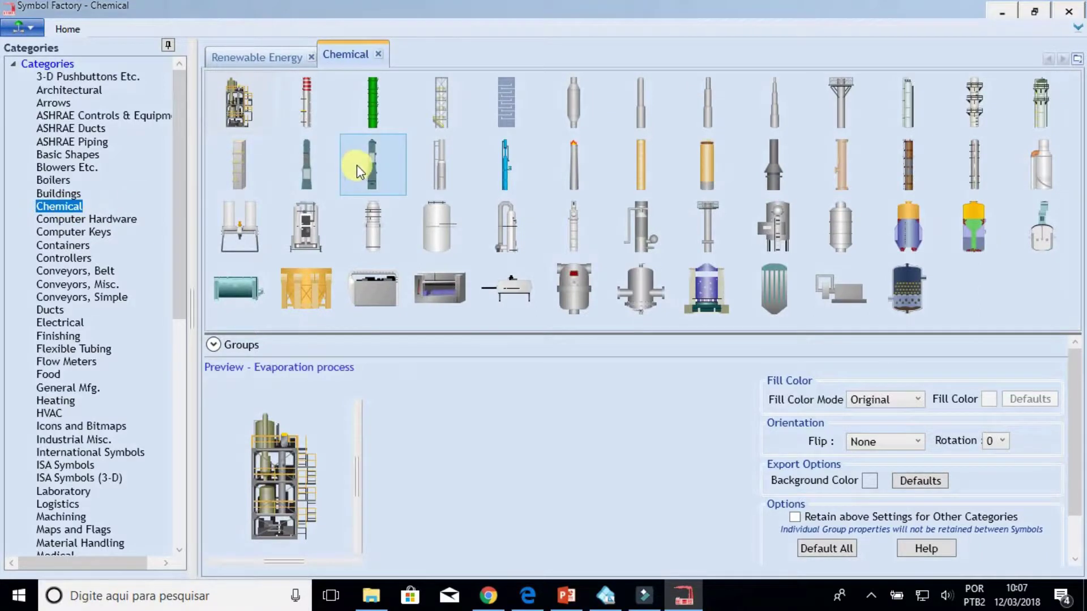
click(290, 229)
drag(291, 229, 780, 366)
drag(895, 391, 936, 399)
click(938, 410)
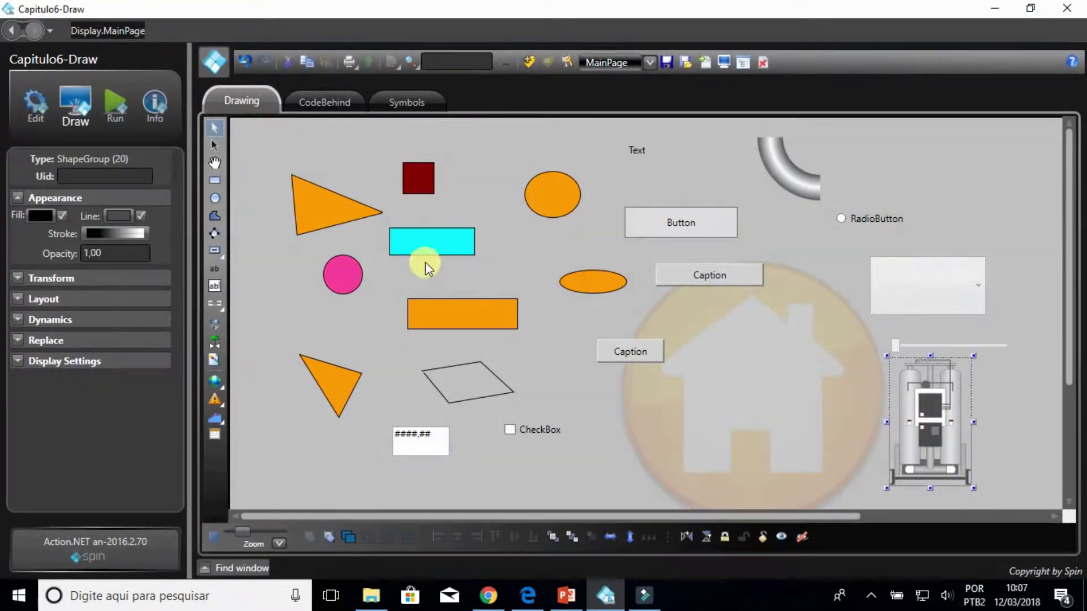
- Import the AL_Simples picture as a resource, place it over the radio button side of the display, and delete it
click(218, 356)
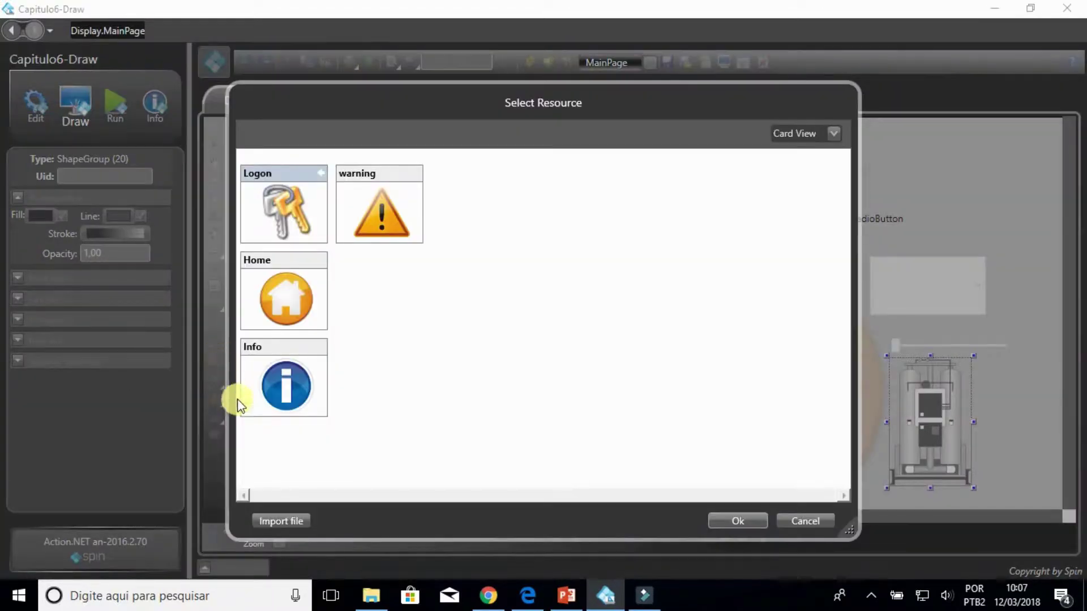
click(280, 522)
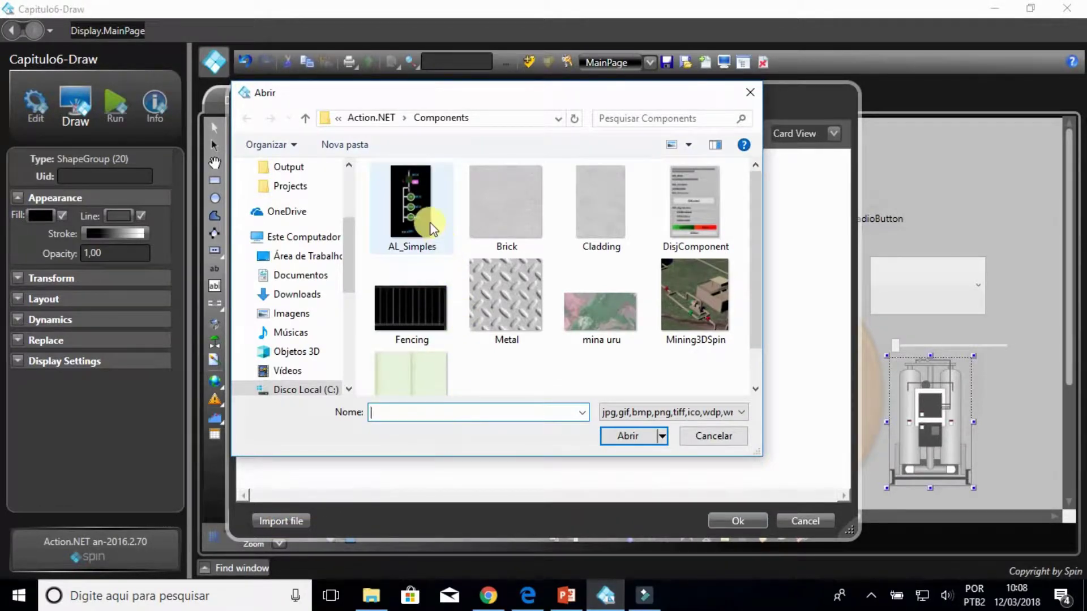
double_click(440, 238)
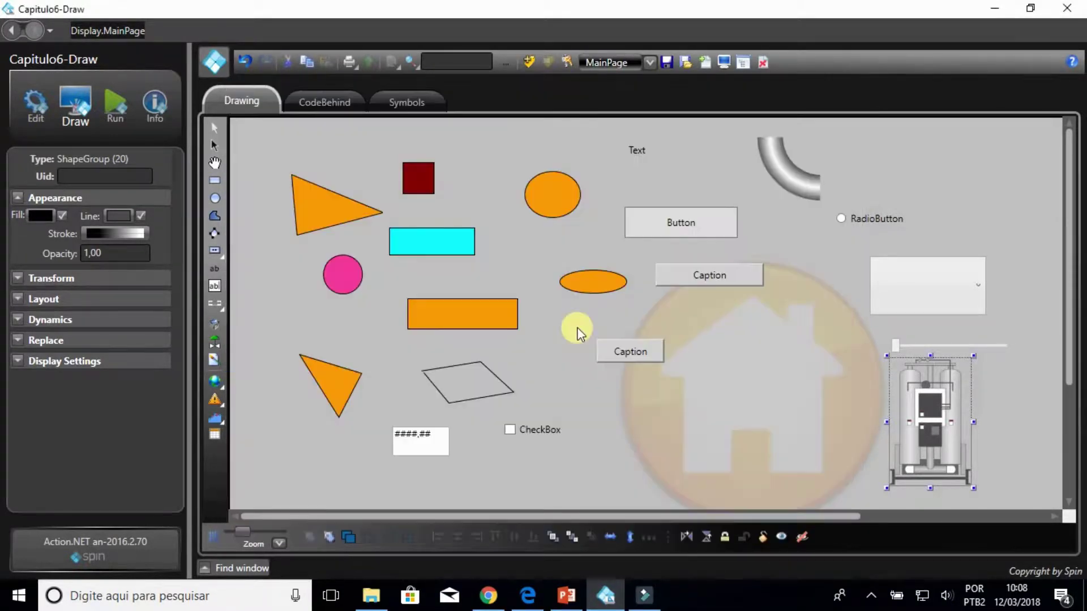
click(576, 331)
click(951, 172)
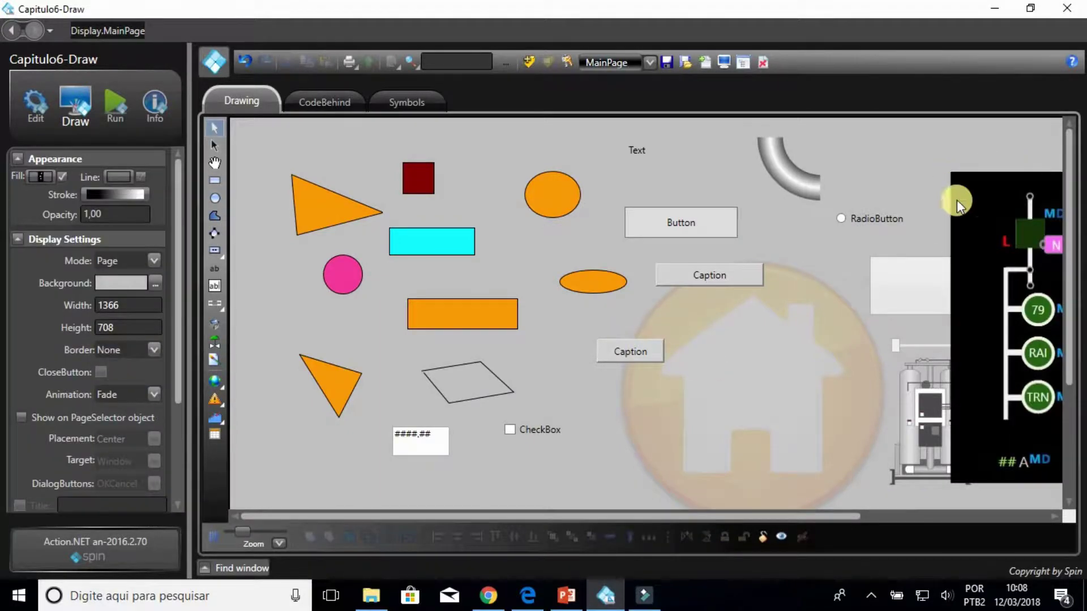
drag(993, 205, 976, 159)
key(Delete)
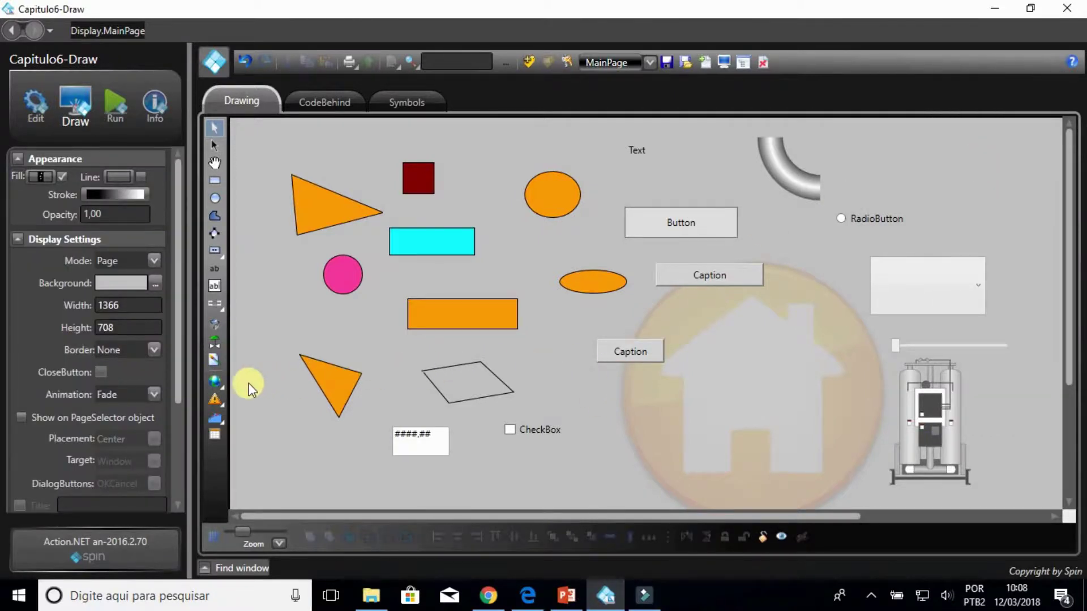
- Add a wide web browser window in the empty area below the text box and check box
mouse_move(215, 381)
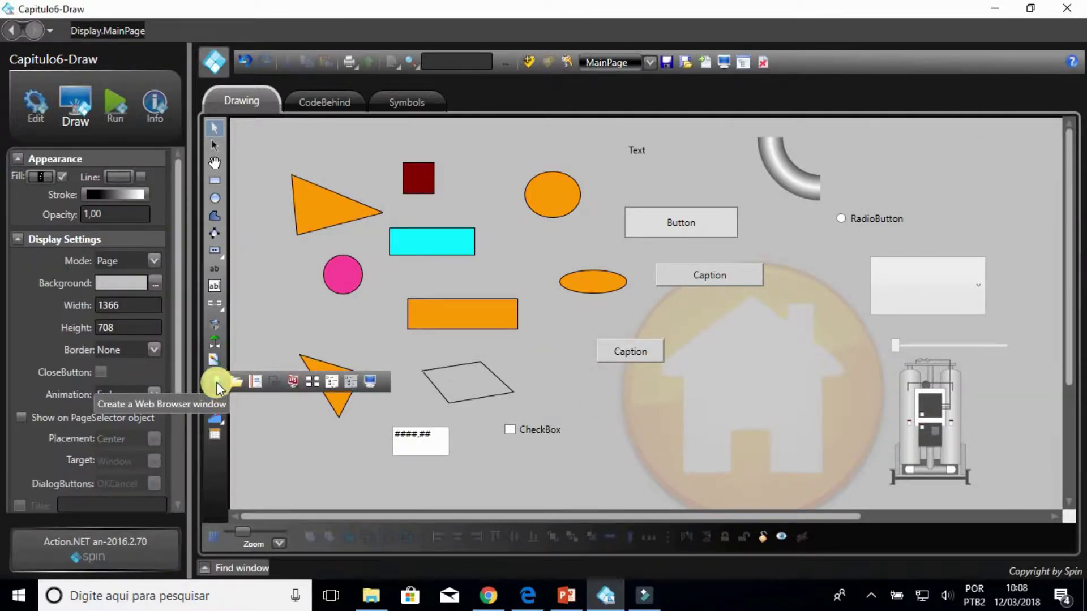
click(216, 382)
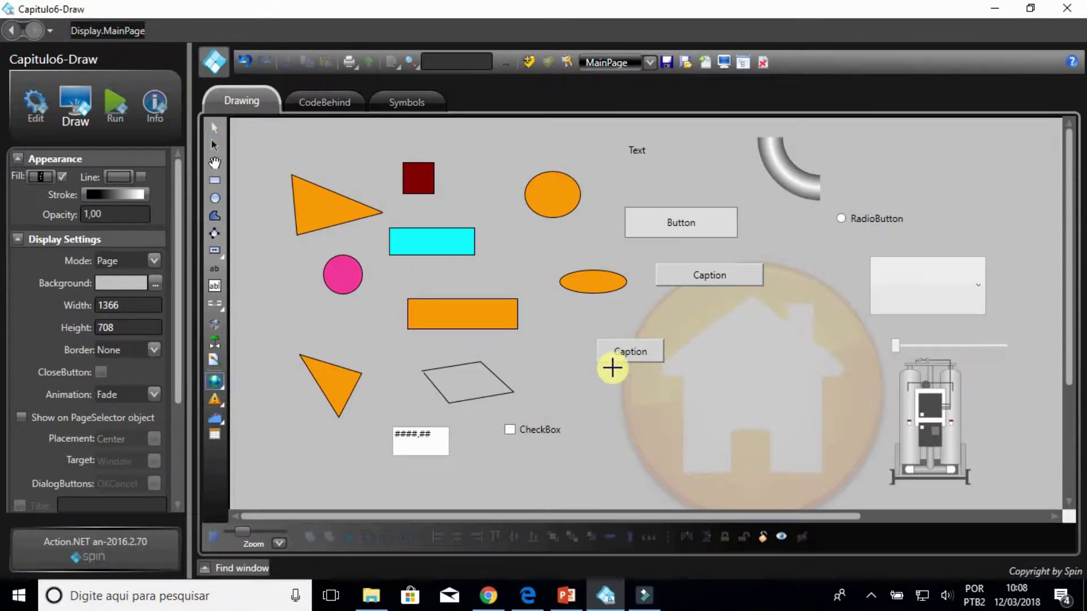
scroll(611, 383, down, 3)
drag(278, 301, 558, 377)
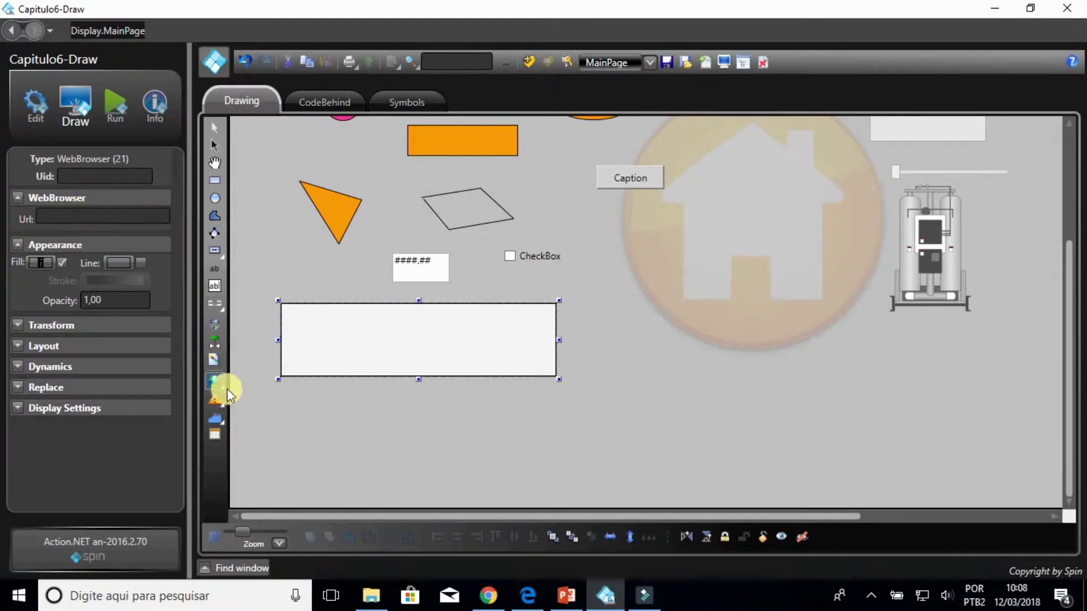
- Insert an enlarged PieChart component beside the web browser window and view its configuration without changing it
mouse_move(218, 384)
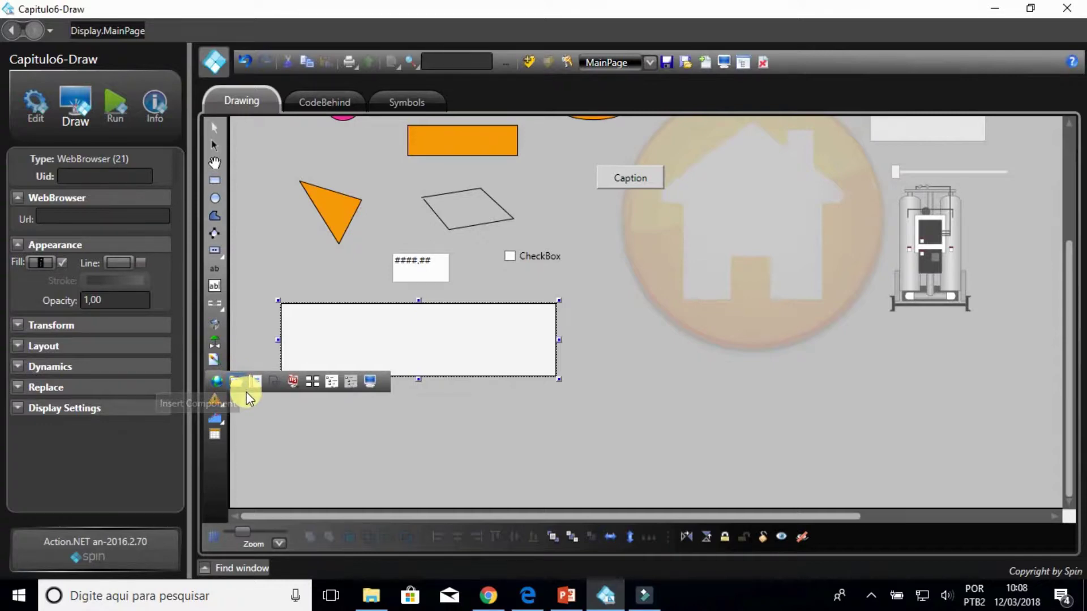
click(245, 391)
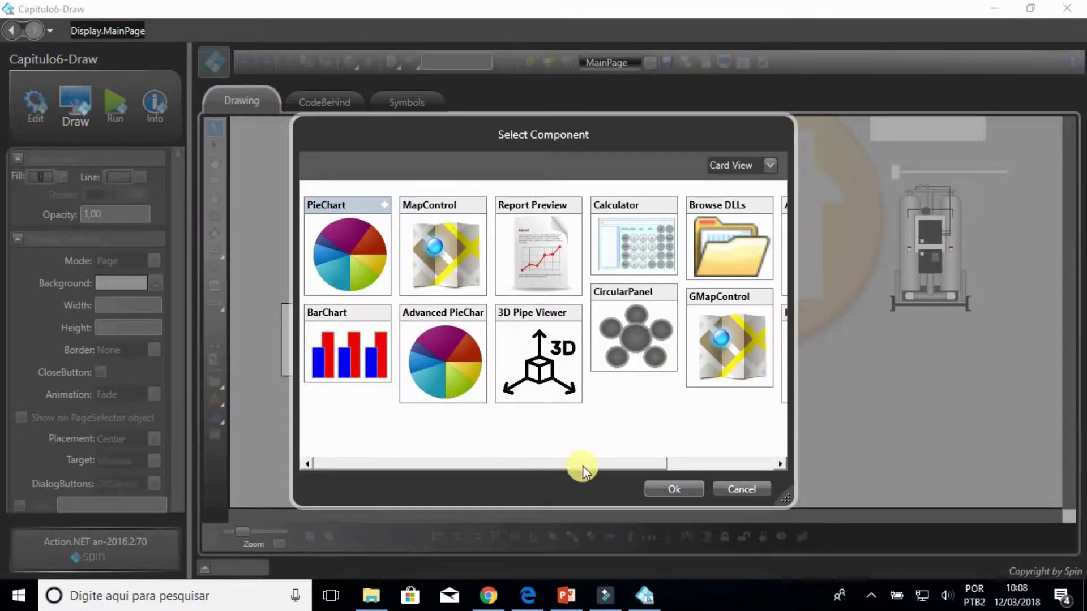
drag(583, 466, 740, 464)
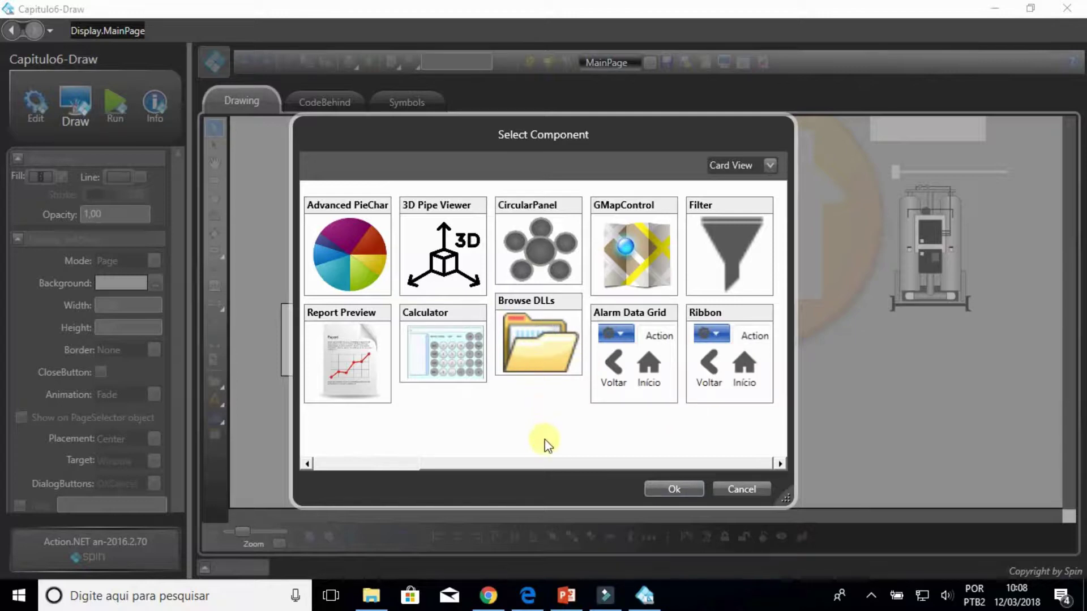
drag(539, 460, 424, 467)
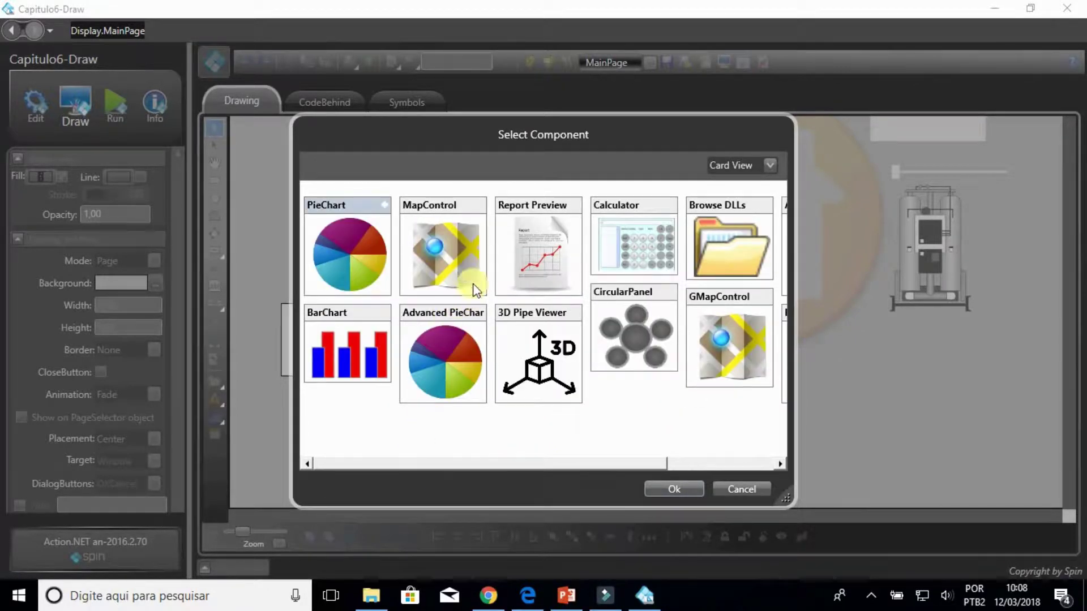
click(335, 257)
click(661, 490)
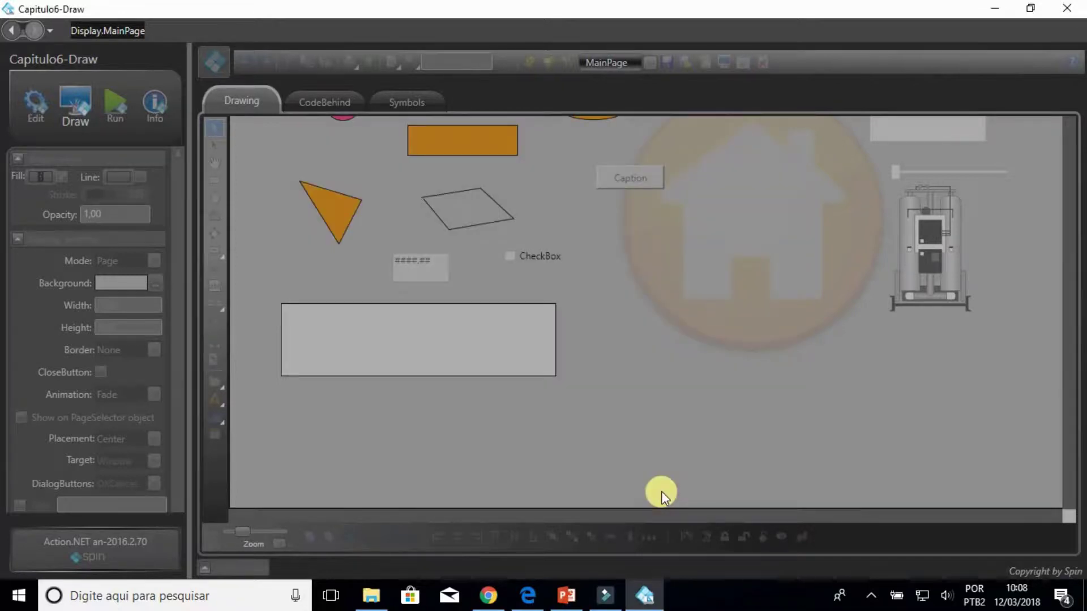
click(626, 343)
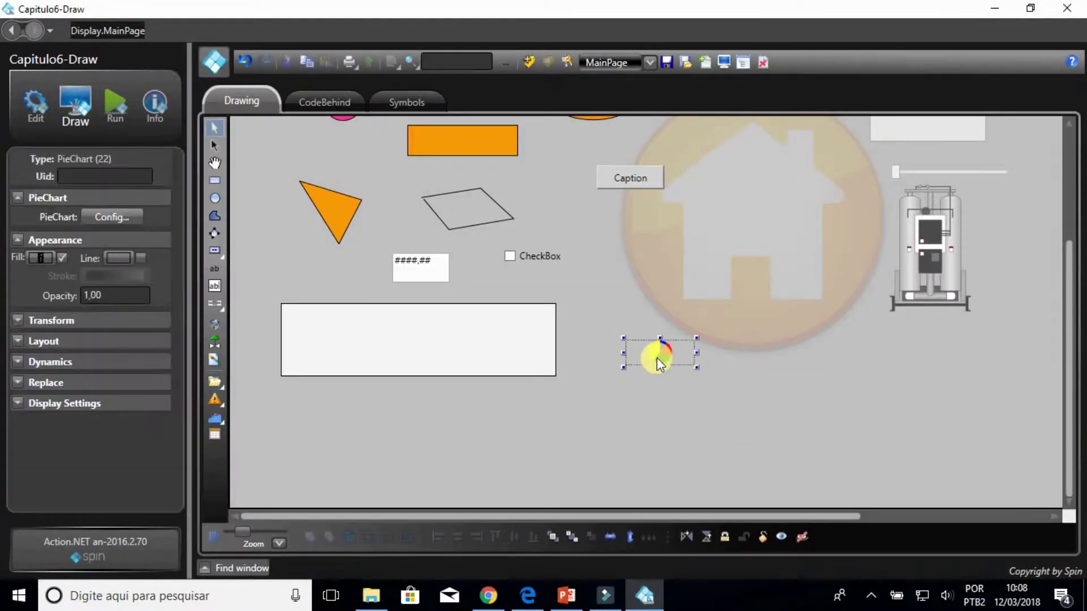
drag(657, 358, 733, 426)
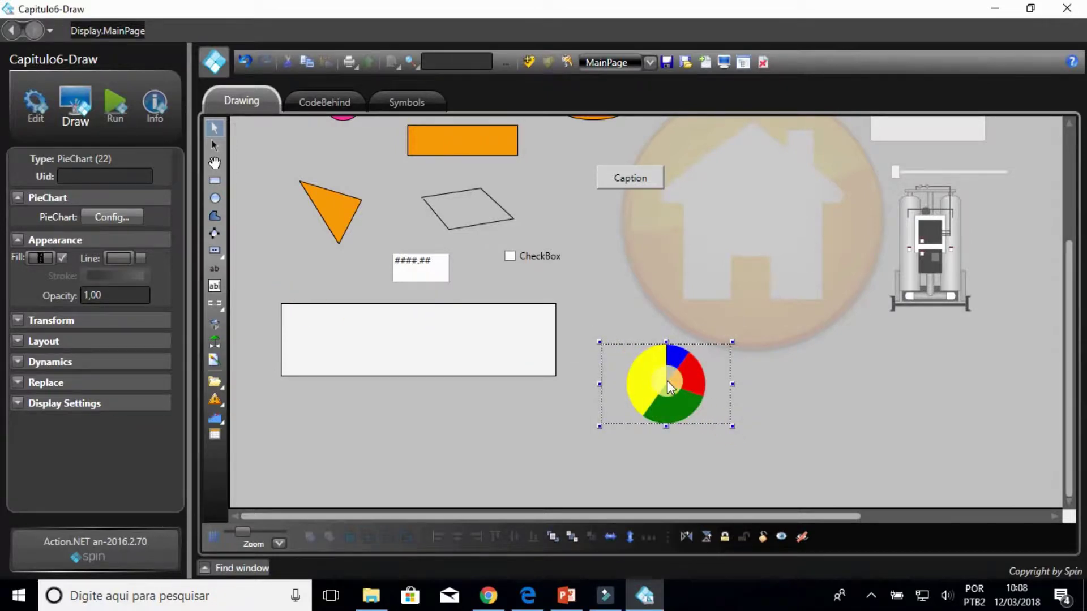
double_click(667, 381)
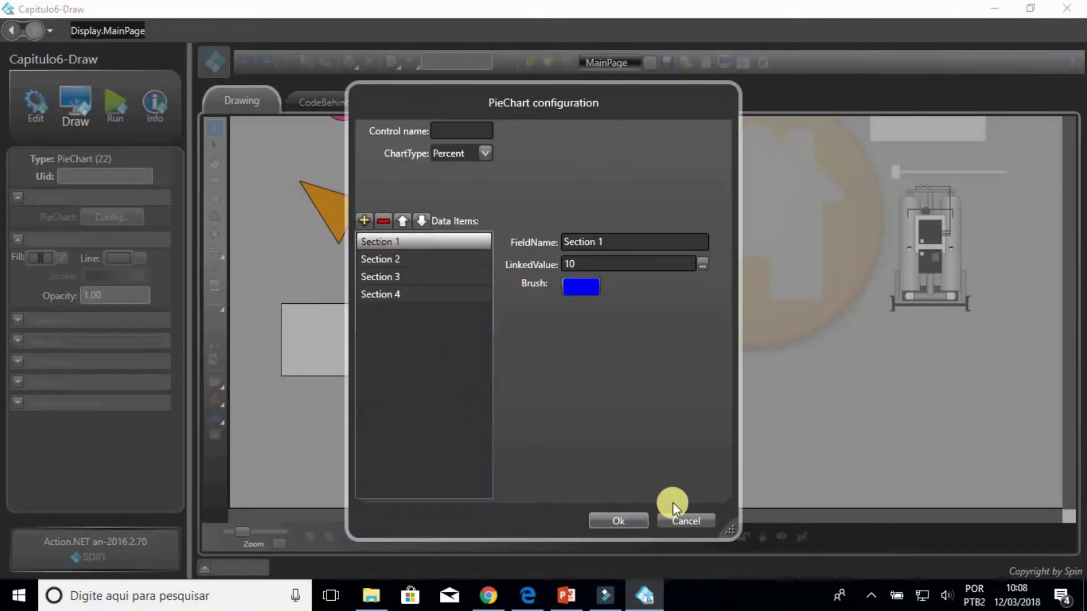
click(681, 519)
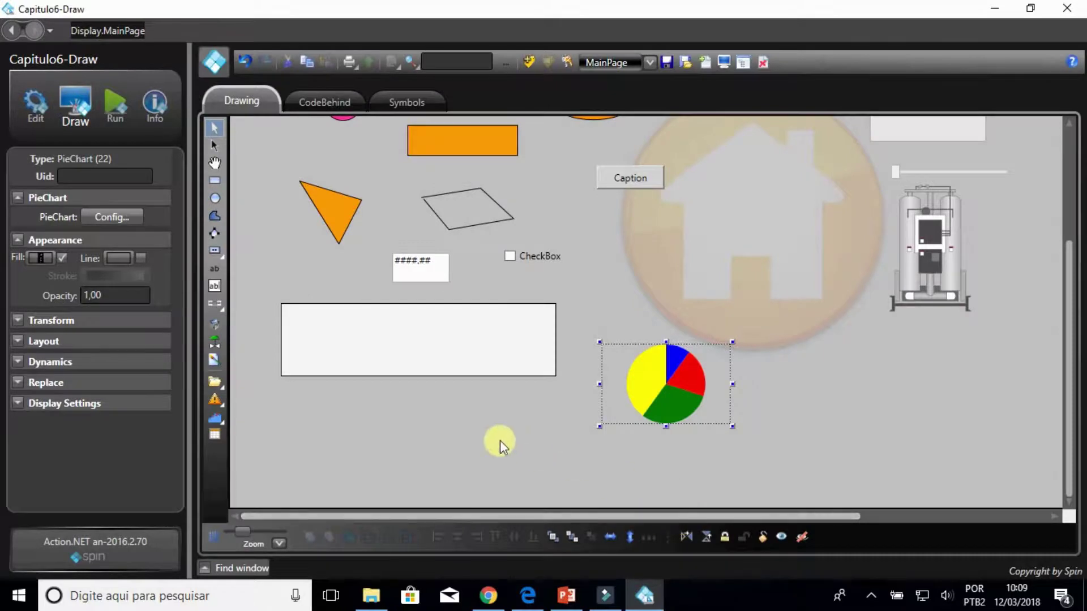
- Add a child display area below the twin-tank symbol, to the right of the pie chart
click(222, 382)
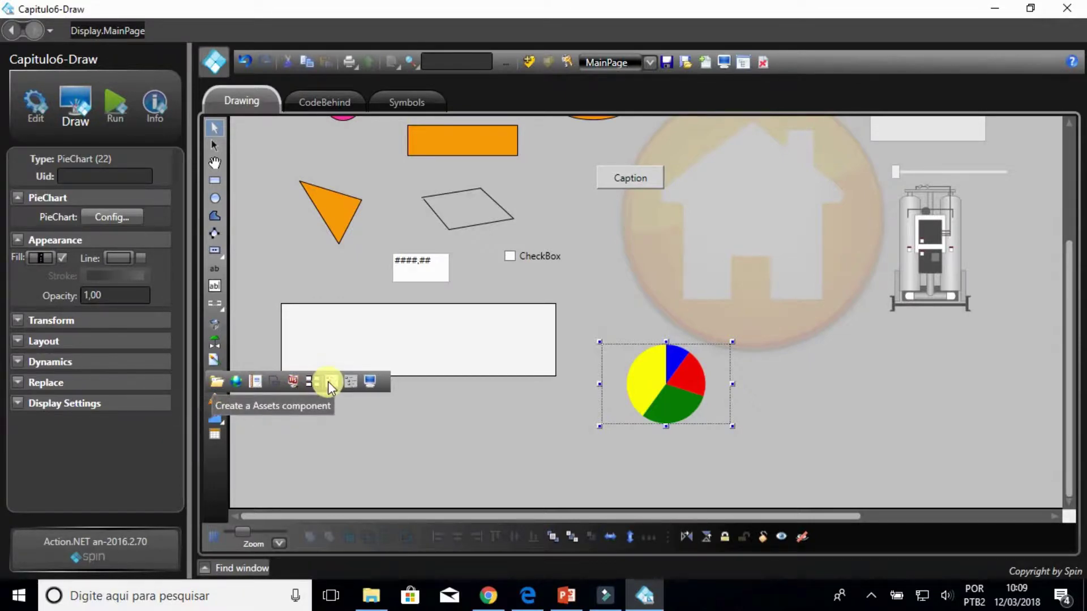
click(362, 383)
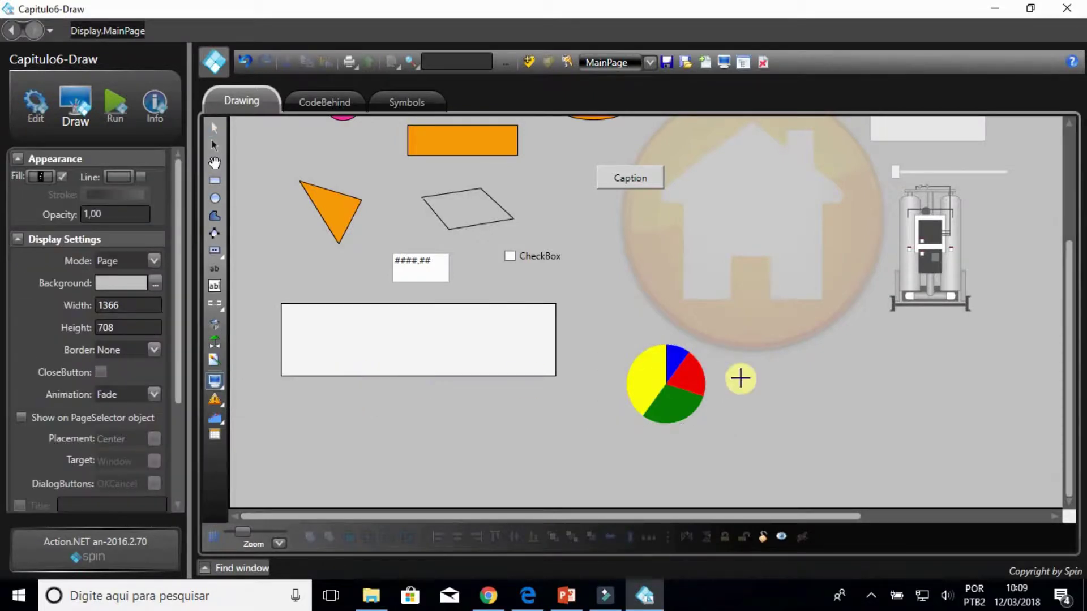
mouse_move(800, 363)
mouse_down()
mouse_move(958, 448)
mouse_move(998, 486)
mouse_up()
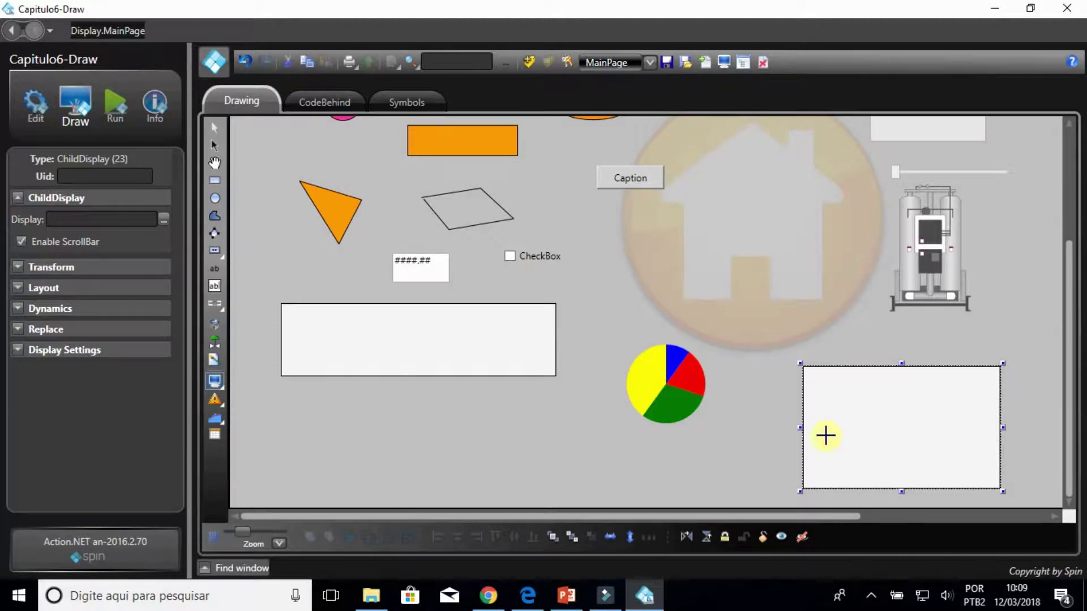
- Add a wide alarm window directly below the web browser window
click(216, 399)
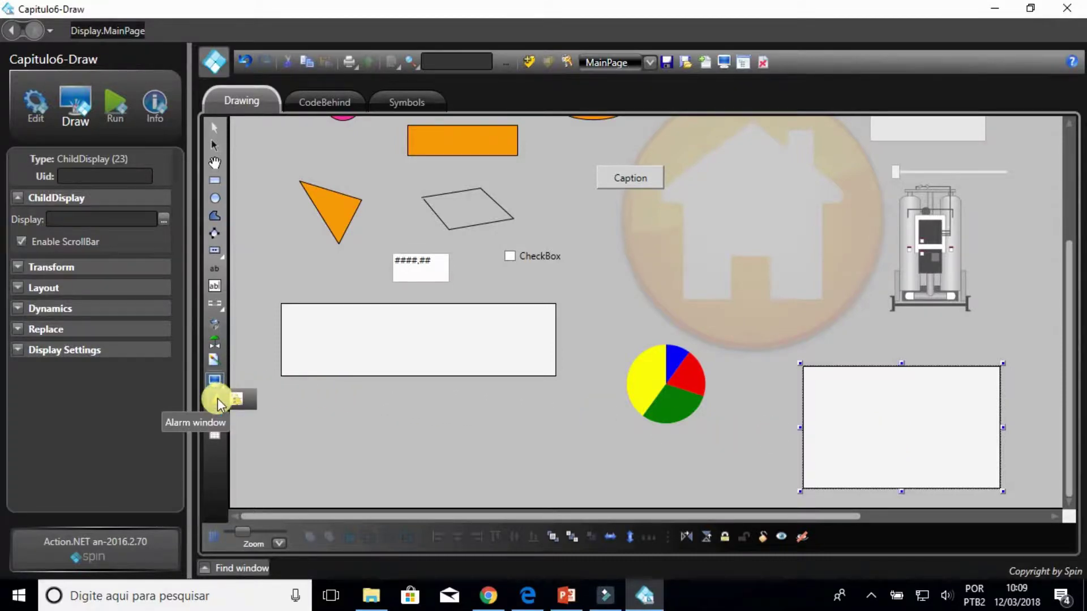
click(215, 380)
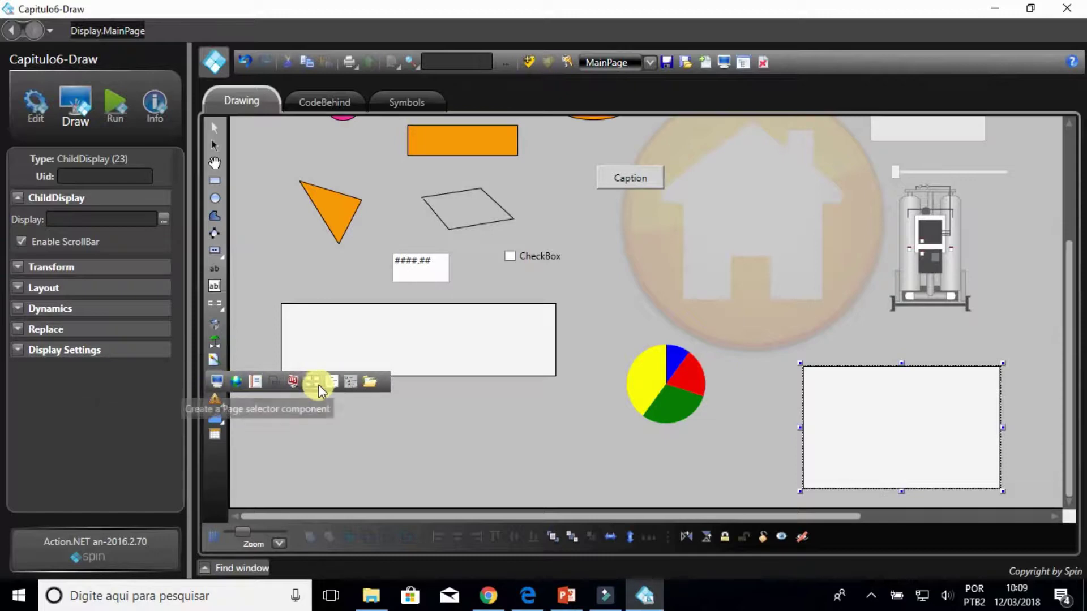
click(217, 397)
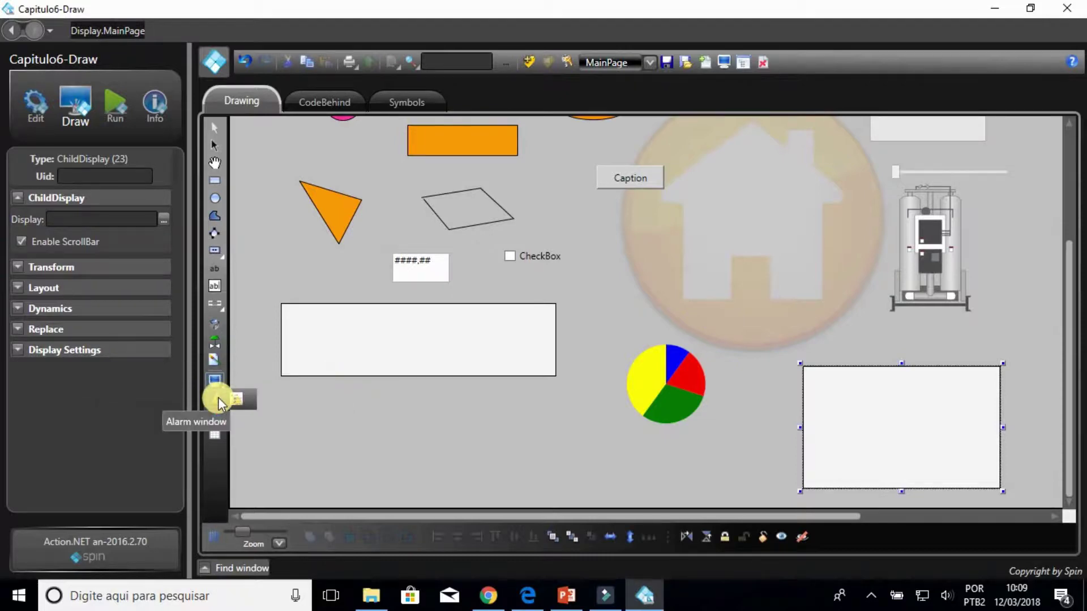
drag(275, 396, 583, 497)
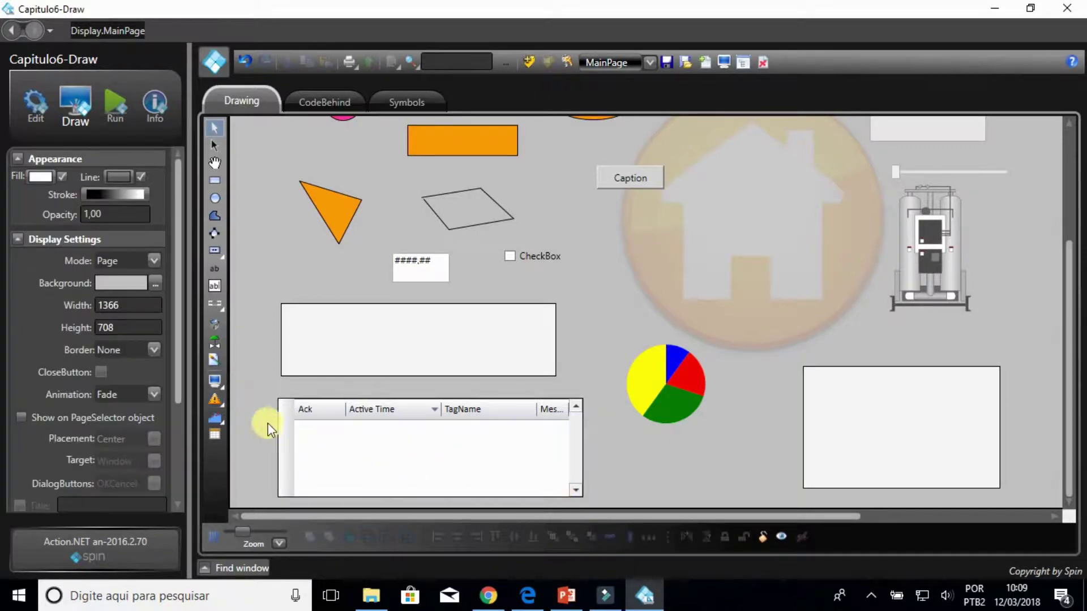
- Add an AlarmAreas tree in the empty area to the right of the twin-tank symbol
click(214, 399)
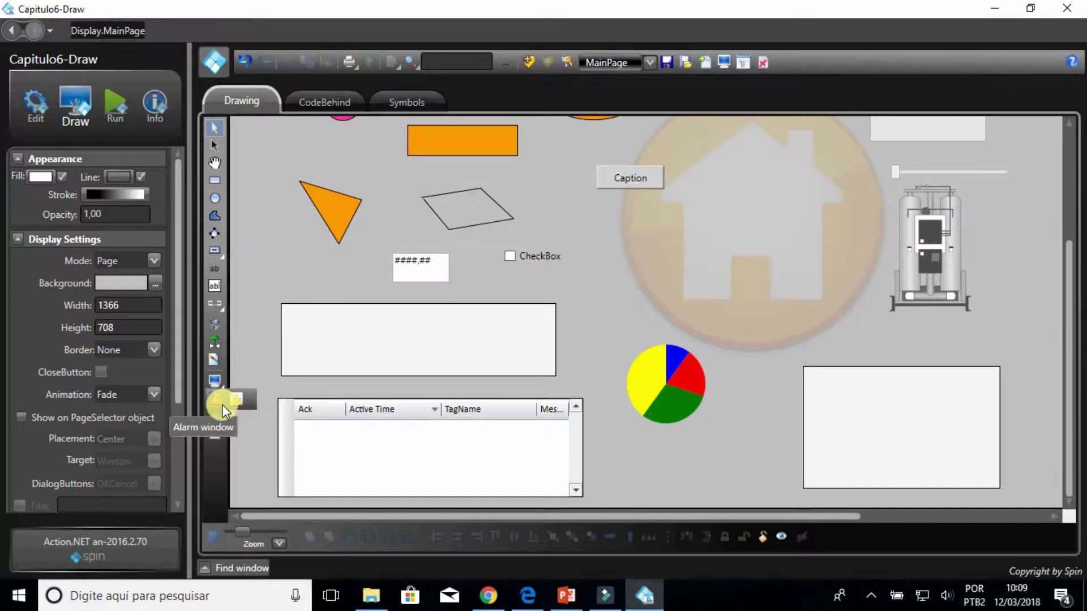
click(234, 402)
click(927, 516)
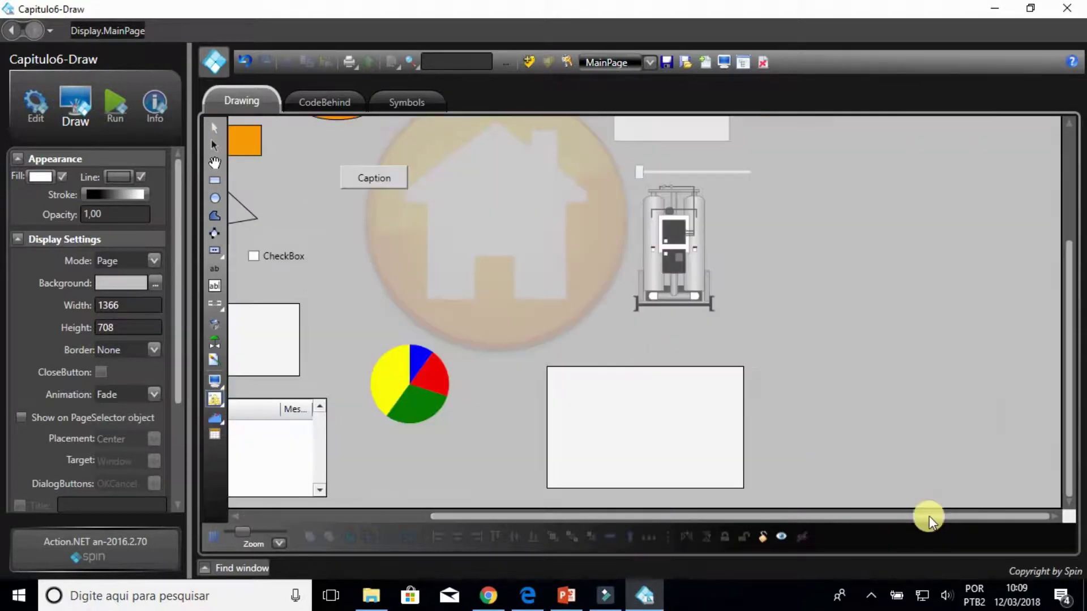
mouse_move(773, 214)
mouse_down()
mouse_move(881, 316)
mouse_move(929, 342)
mouse_up()
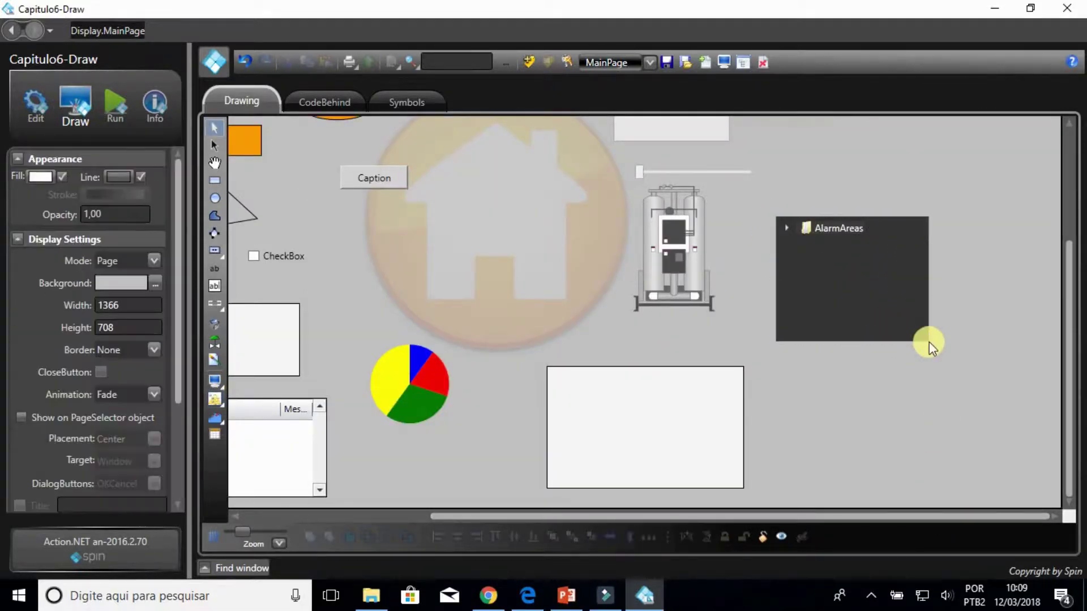
- Add a trend window below the AlarmAreas tree, beside the child display, and select it
click(219, 416)
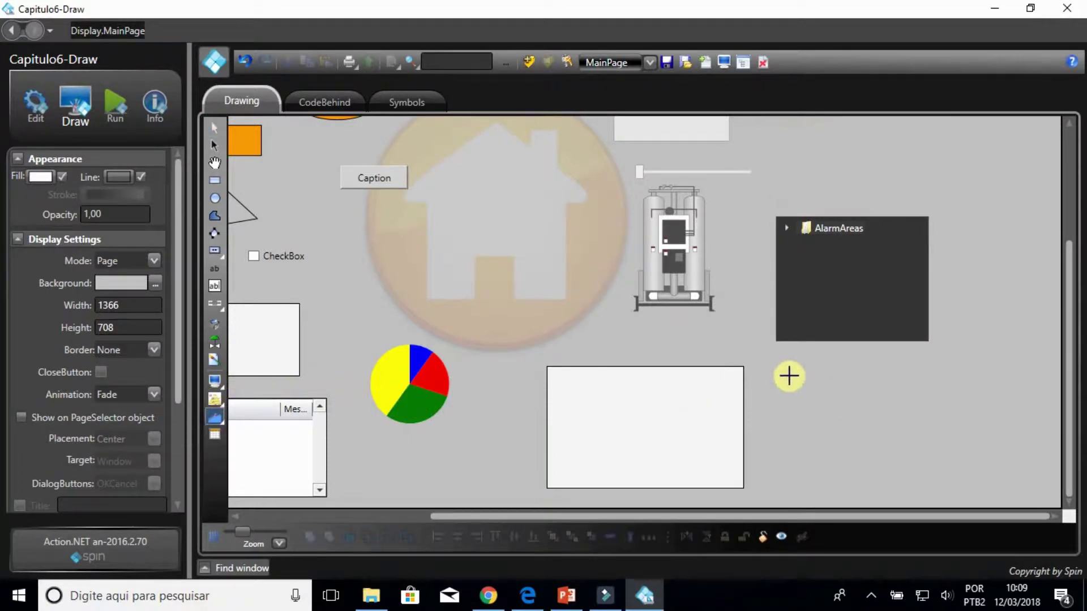
drag(880, 429, 991, 480)
click(843, 437)
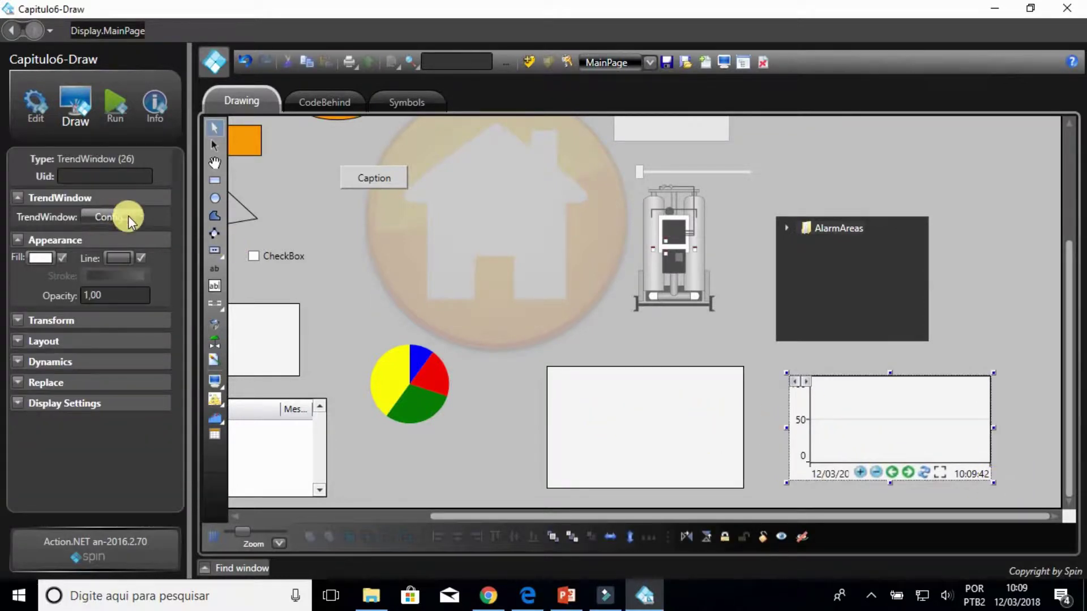
- Add a legacy trend window just above the AlarmAreas tree and deselect it
click(219, 415)
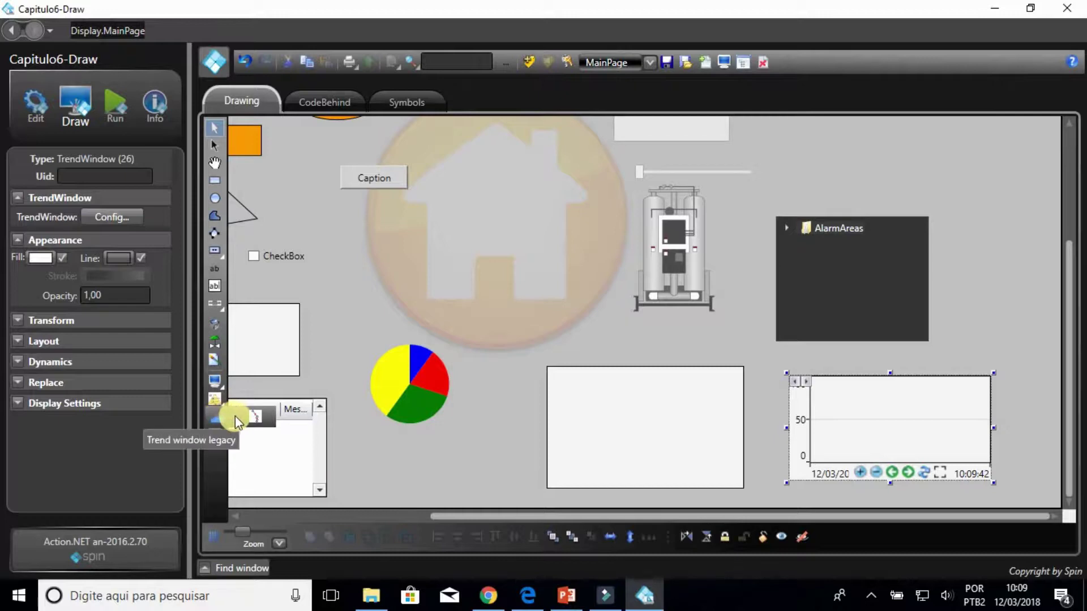
click(236, 415)
drag(797, 133, 1004, 211)
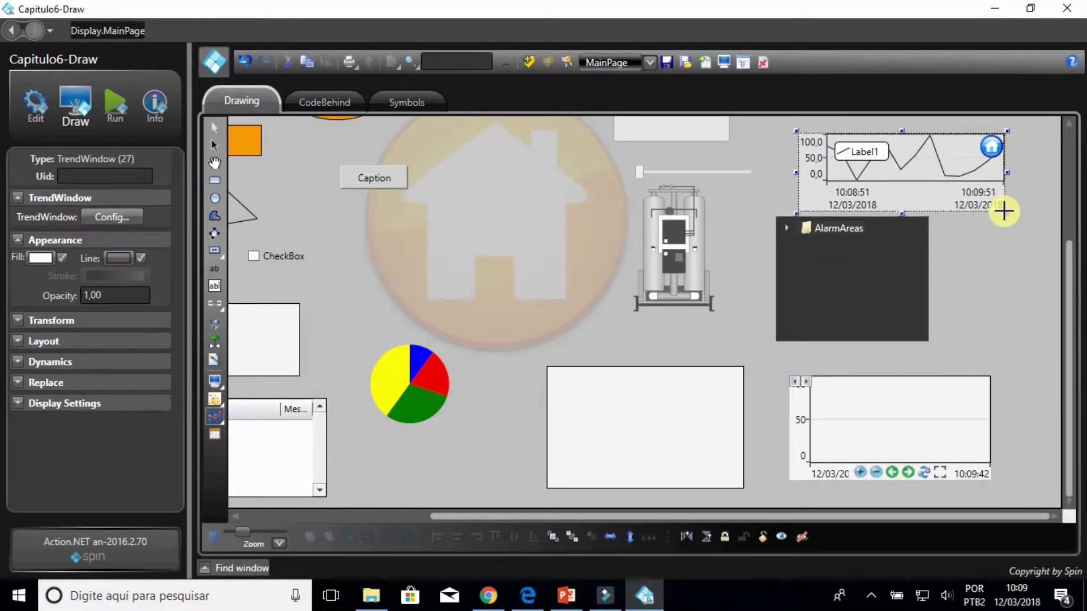
click(511, 294)
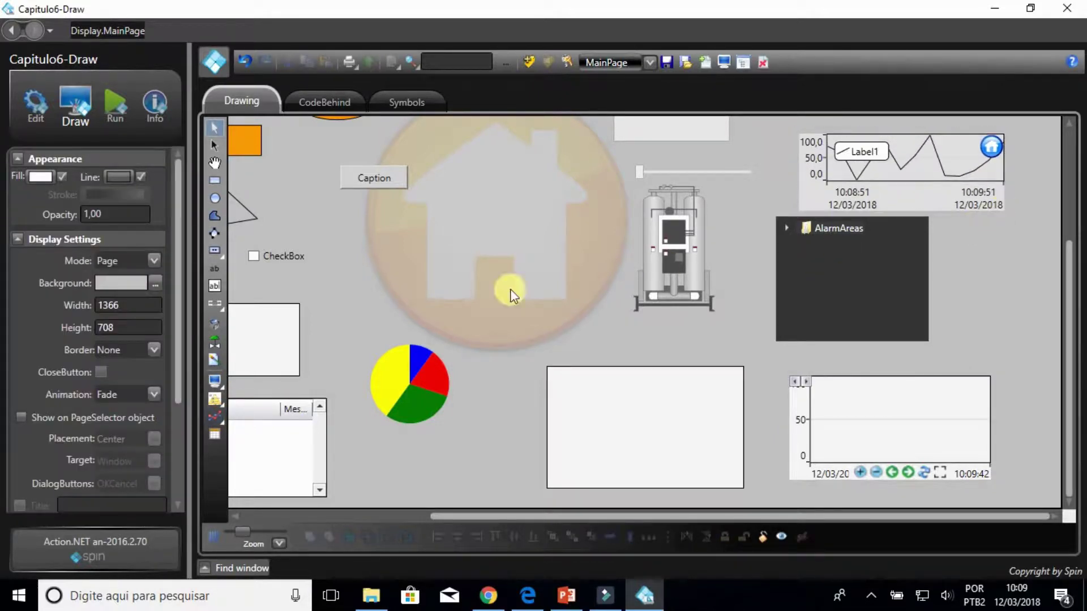
- Add a Drilling Chart over the house picture and position it between the lower Caption button and the pie chart
click(217, 415)
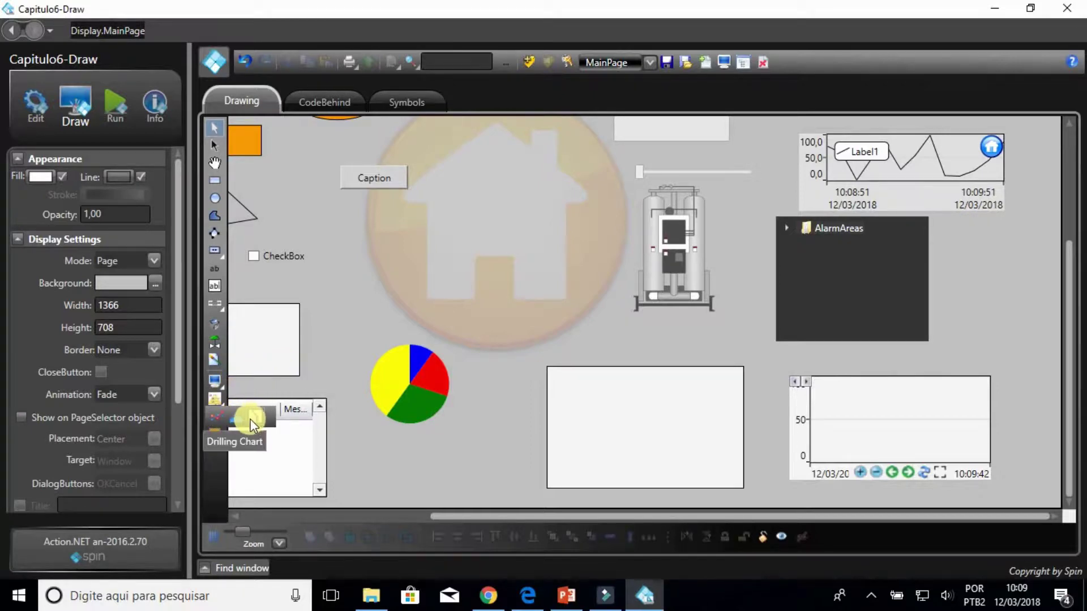
click(252, 419)
mouse_move(346, 241)
mouse_down()
mouse_move(478, 308)
mouse_move(478, 330)
mouse_move(579, 350)
mouse_up()
click(579, 350)
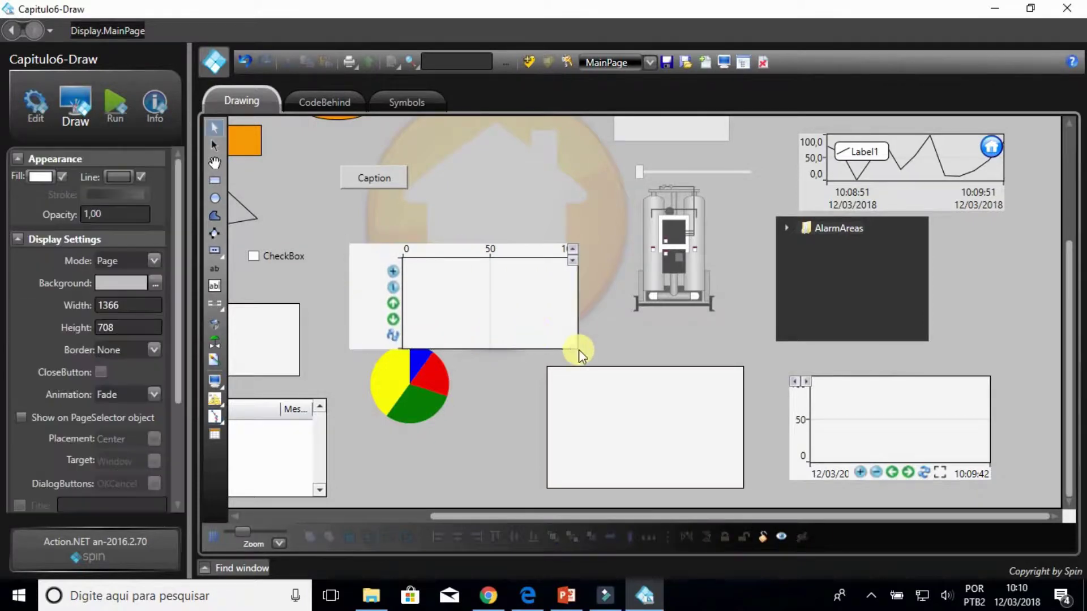
drag(434, 318, 427, 279)
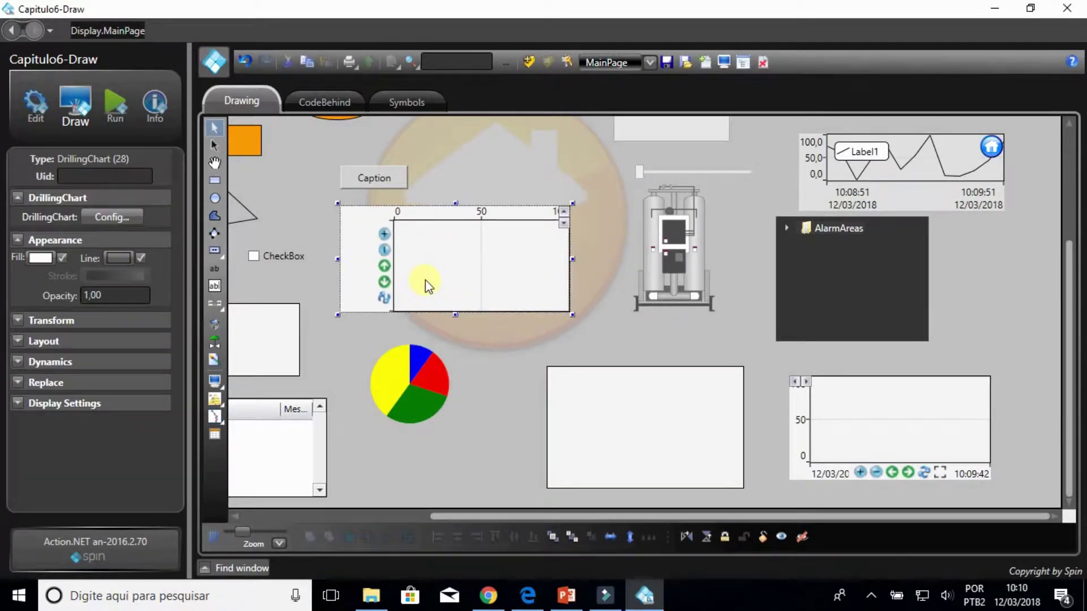
- Add a data grid window above the legacy trend window, to the right of the radio button, and select it
click(215, 435)
scroll(704, 283, up, 3)
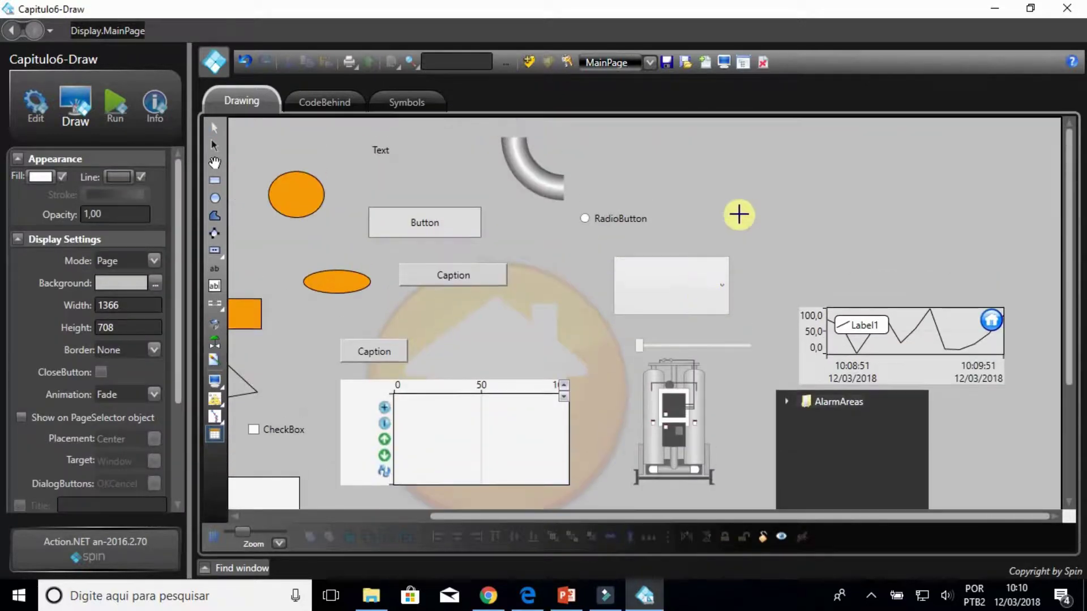
drag(774, 143, 972, 281)
click(860, 214)
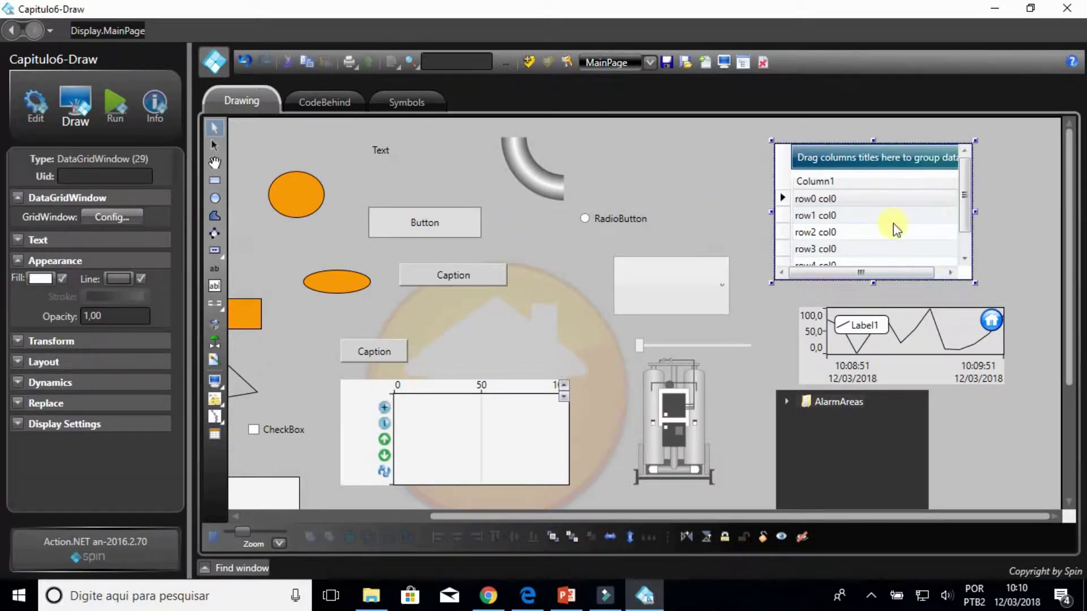
scroll(783, 240, down, 5)
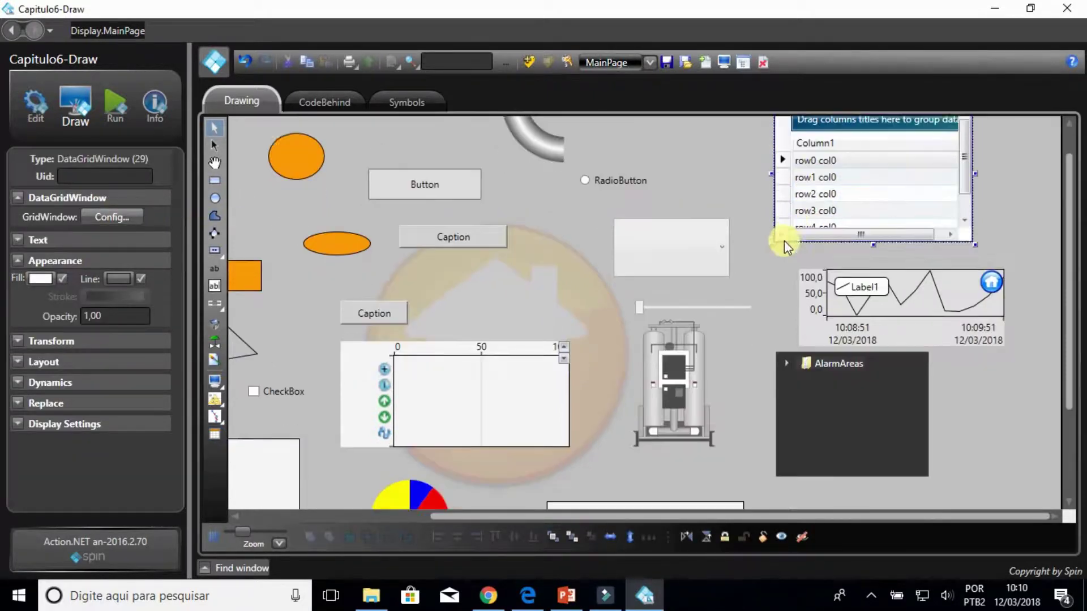
scroll(786, 262, up, 5)
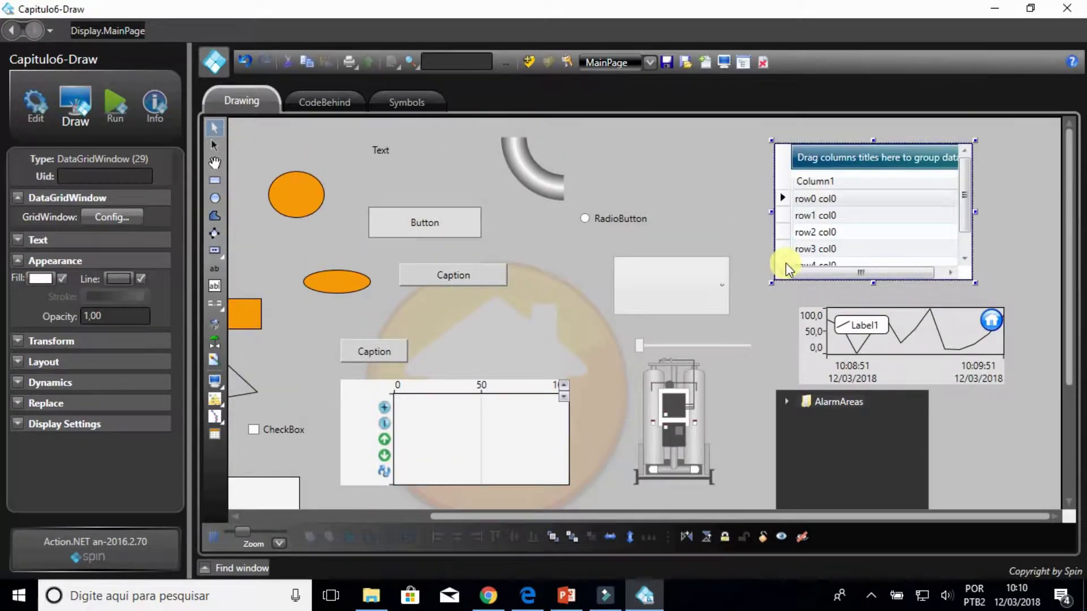
- Move the cyan rectangle so it overlaps the upper orange triangle, and select the triangle
drag(668, 521, 413, 531)
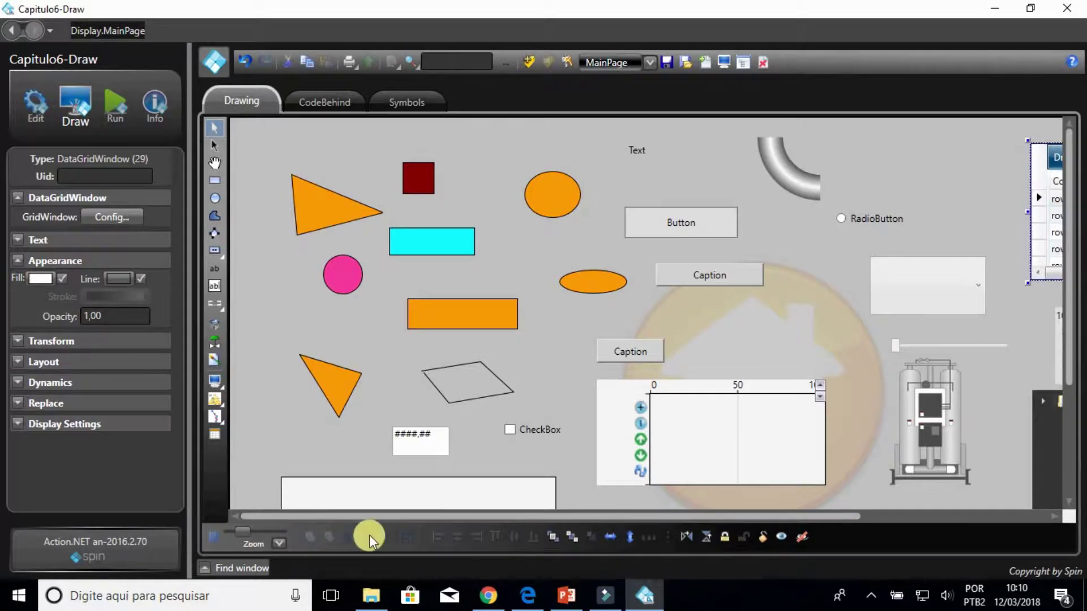
mouse_move(240, 531)
mouse_down()
mouse_move(262, 531)
mouse_move(239, 533)
mouse_up()
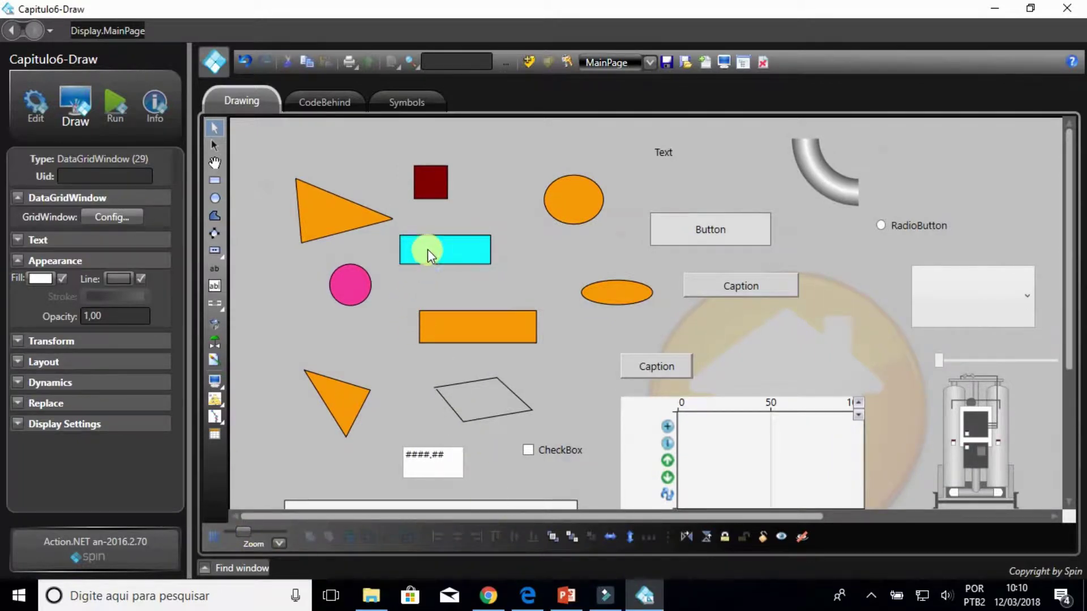
drag(427, 249, 316, 212)
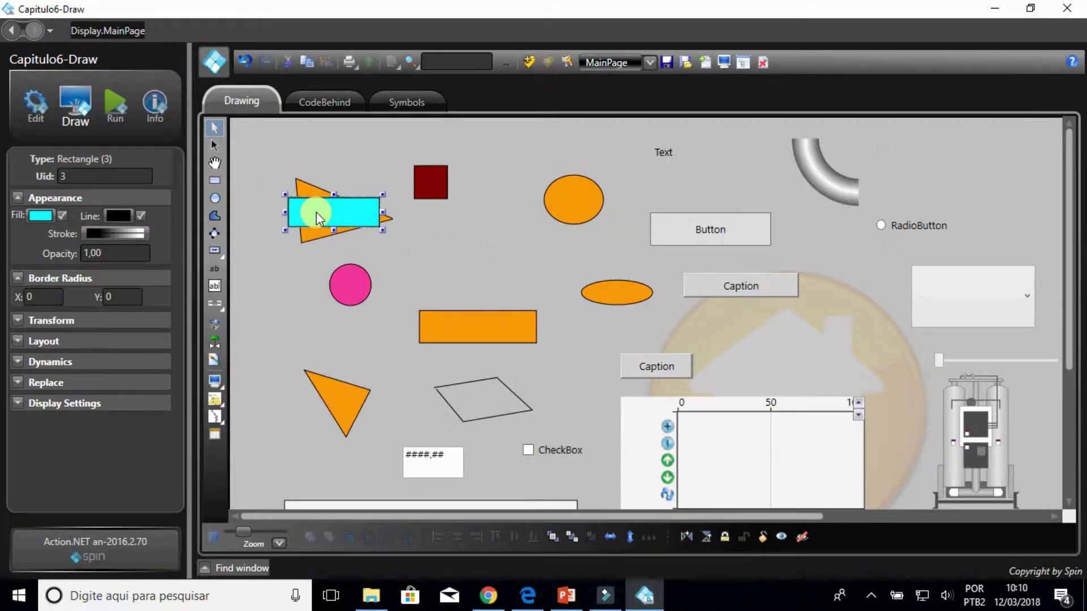
click(306, 240)
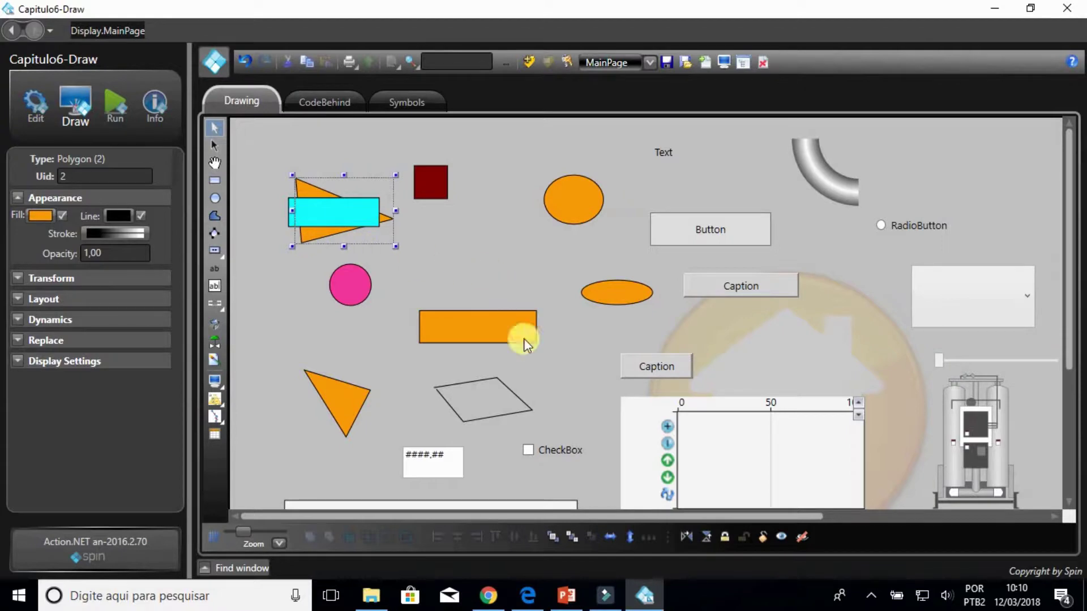
- Bring the upper orange triangle to the front and send it to the back, and move it below the dark red square
click(552, 535)
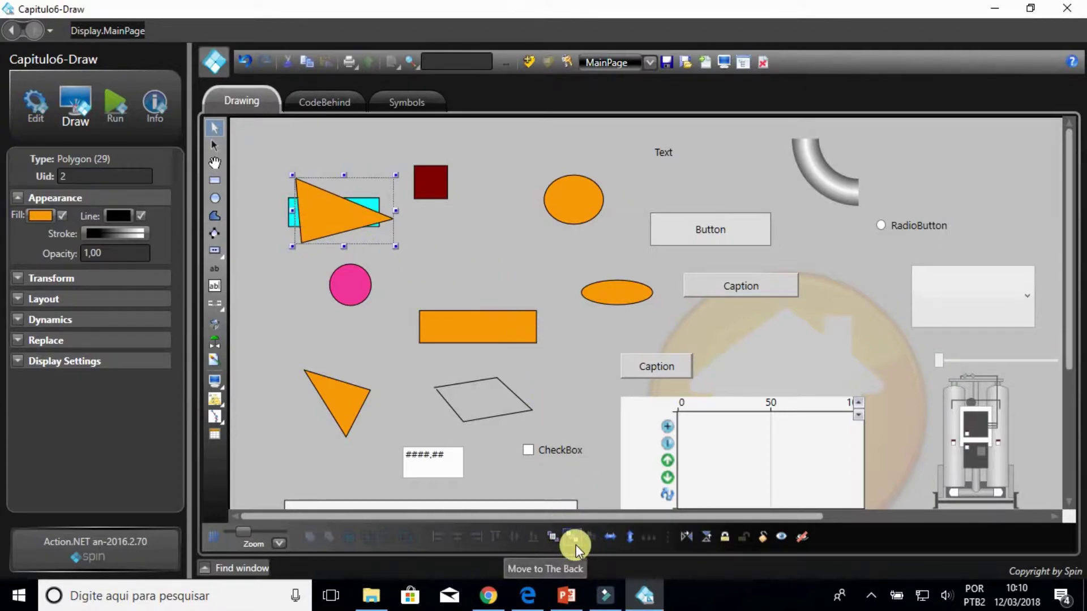
click(575, 544)
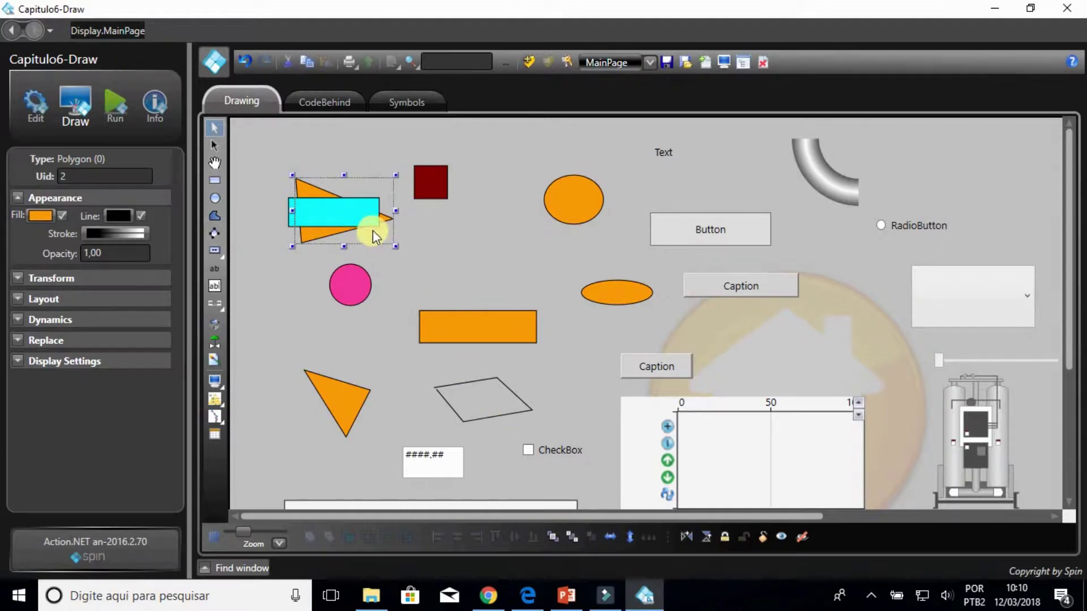
click(392, 240)
drag(339, 239, 439, 268)
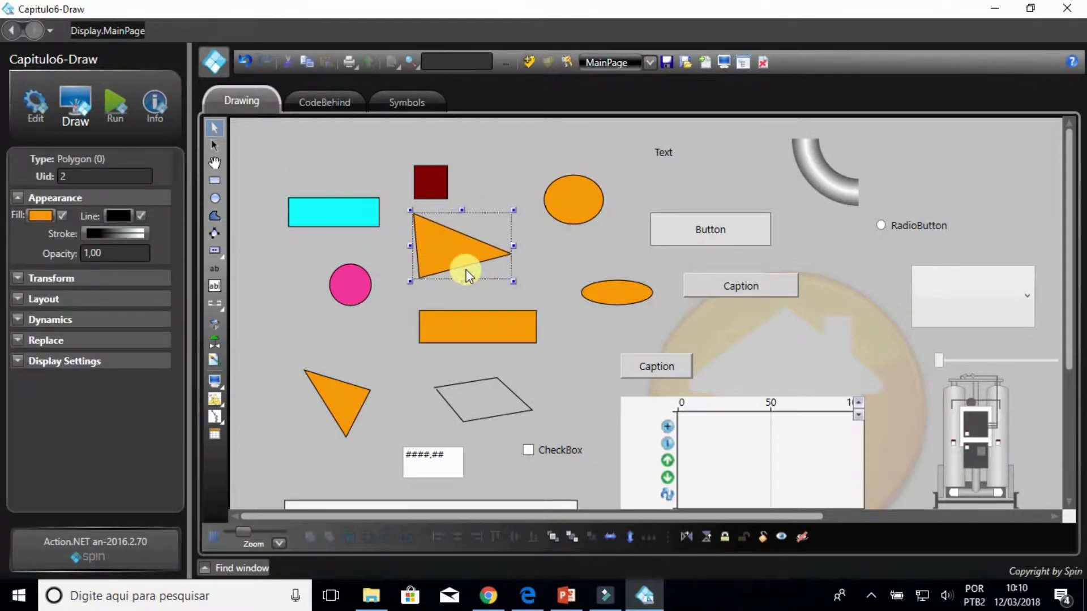
- Align the cyan rectangle with the upper orange triangle by their left edges, horizontal centres and right edges in turn
click(337, 214)
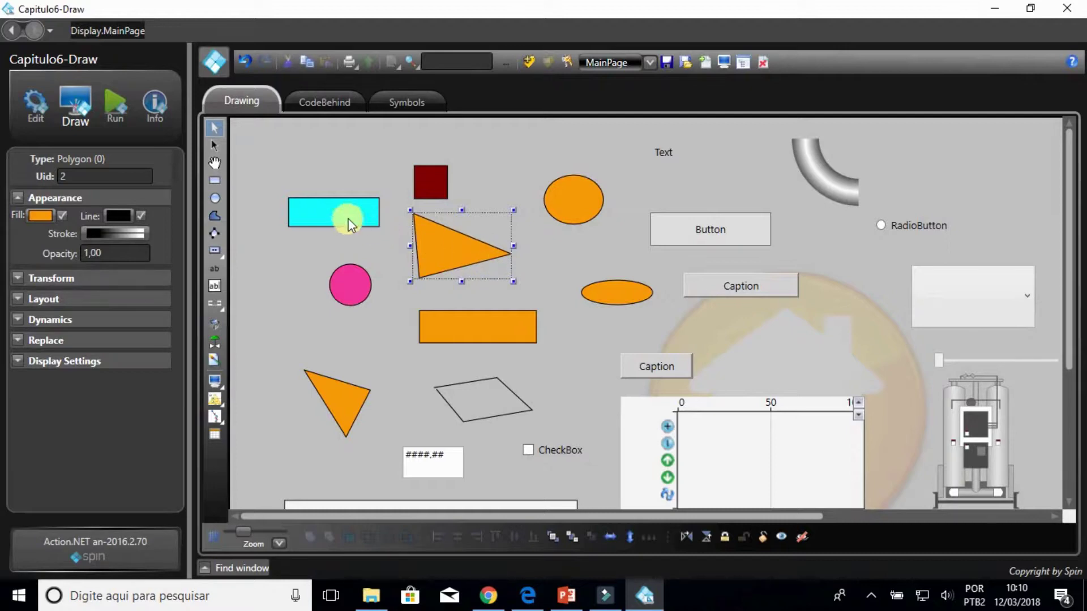
ctrl+click(443, 241)
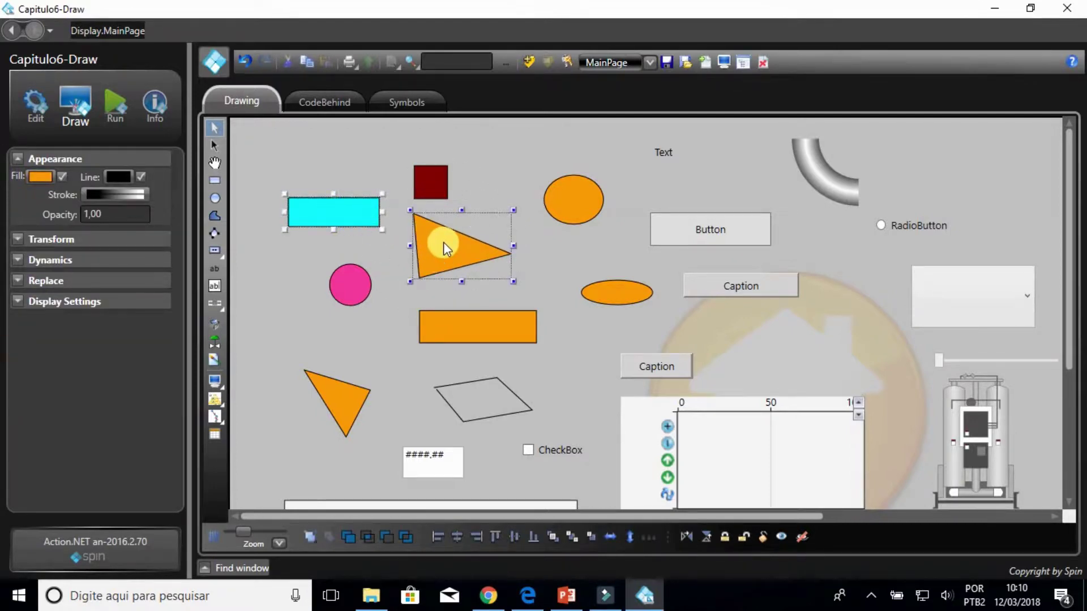
click(437, 535)
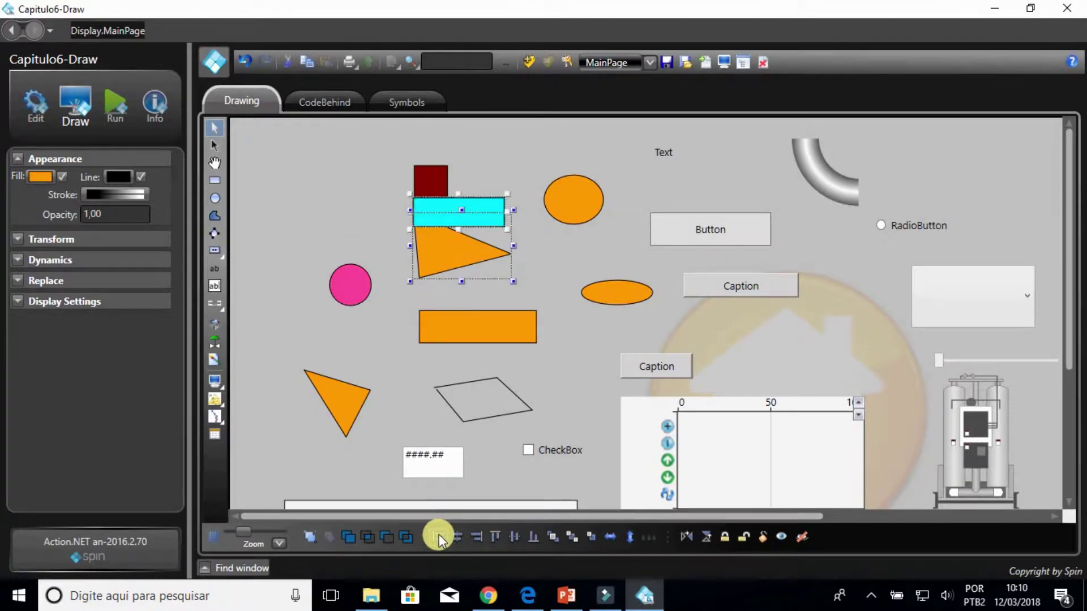
click(459, 535)
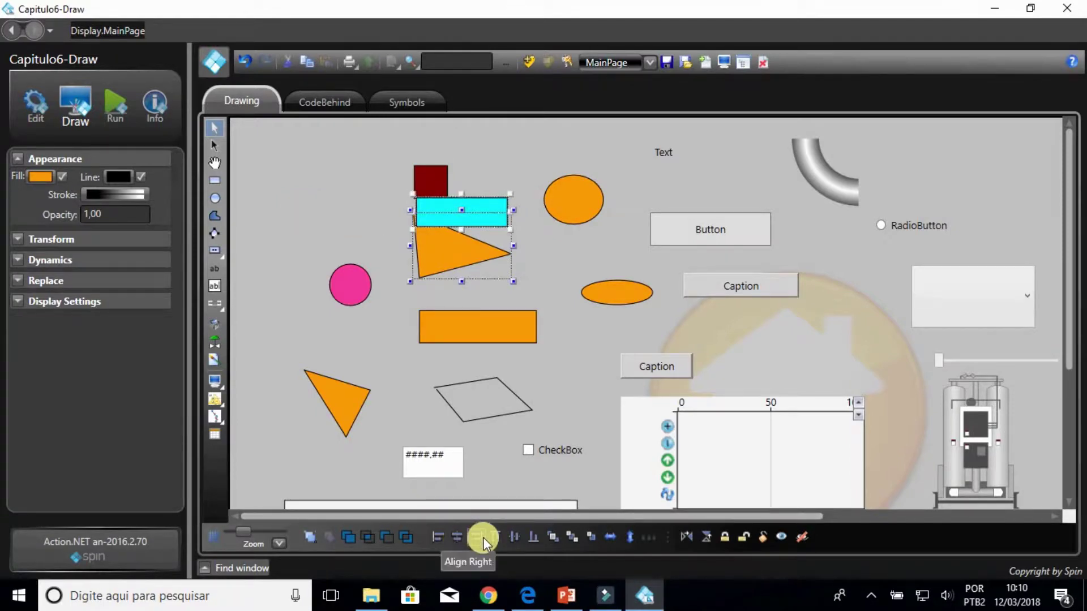
click(483, 538)
- Align the cyan rectangle to the triangle's top, middle and bottom in turn, and change their stacking so the triangle lies in front
click(497, 536)
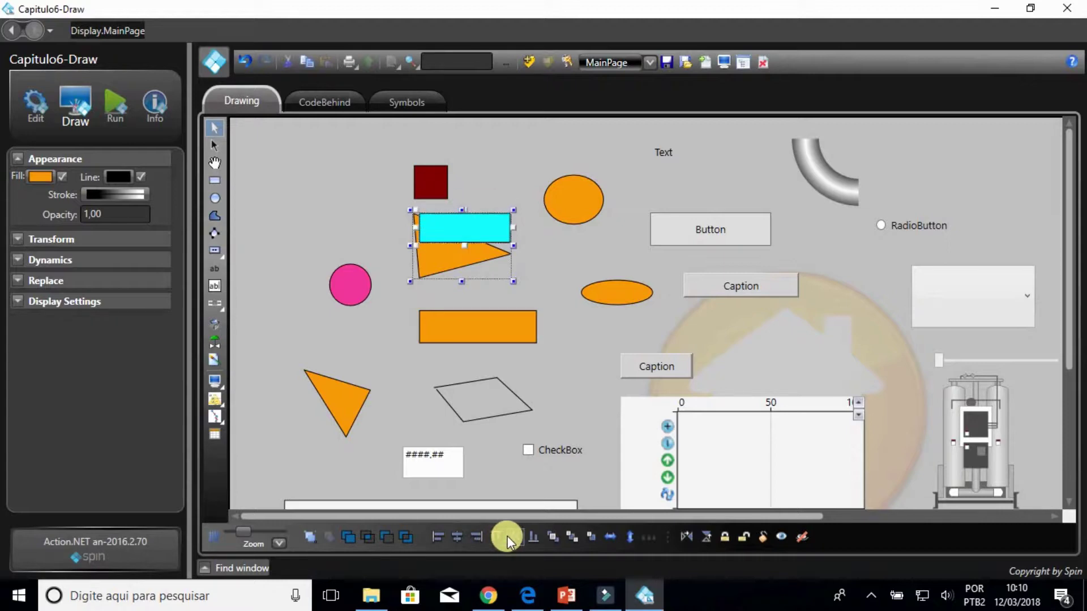
click(514, 535)
click(537, 534)
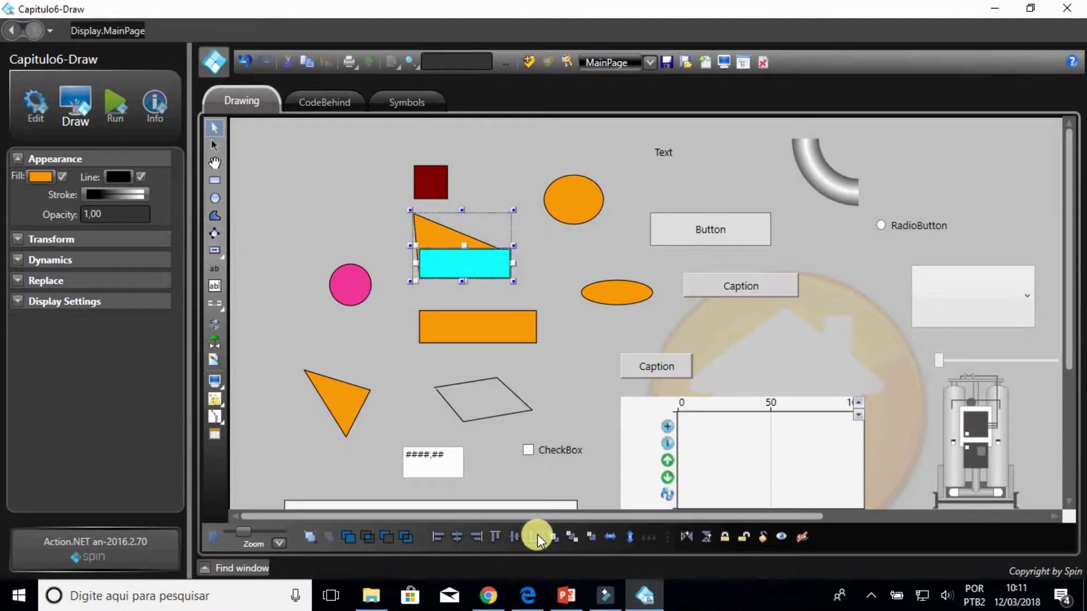
click(595, 535)
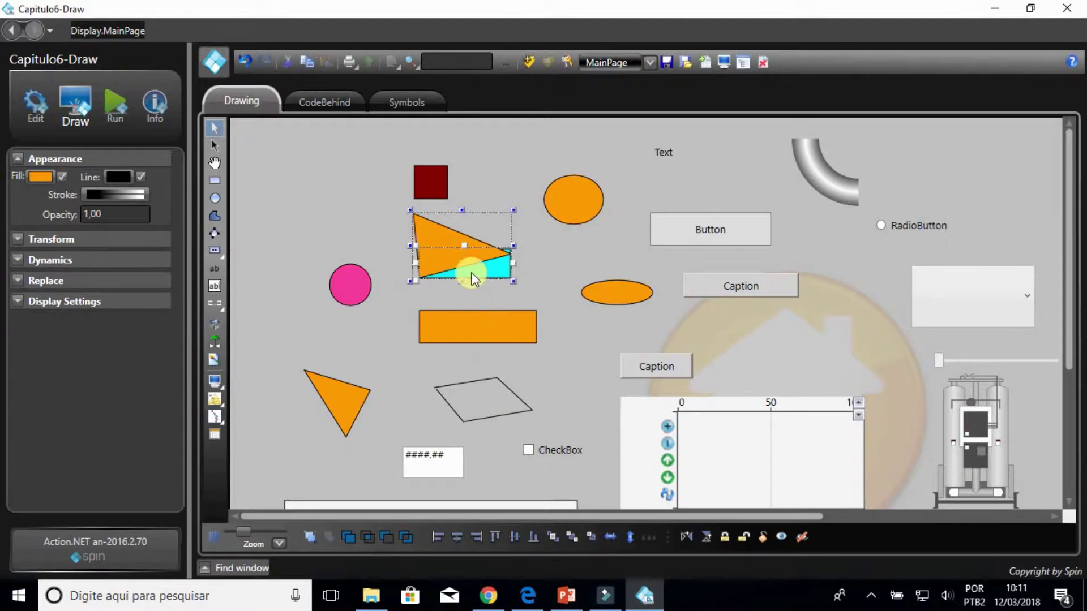
click(528, 239)
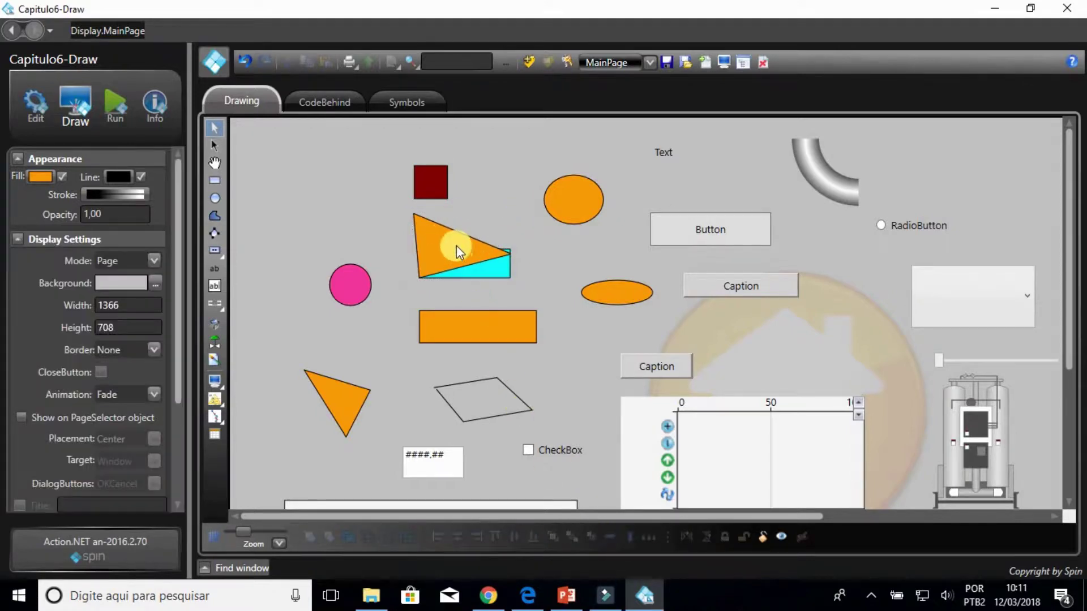
- Move the triangle up beside the dark red square, and space it evenly with the square and pink circle horizontally and vertically
drag(456, 246, 386, 212)
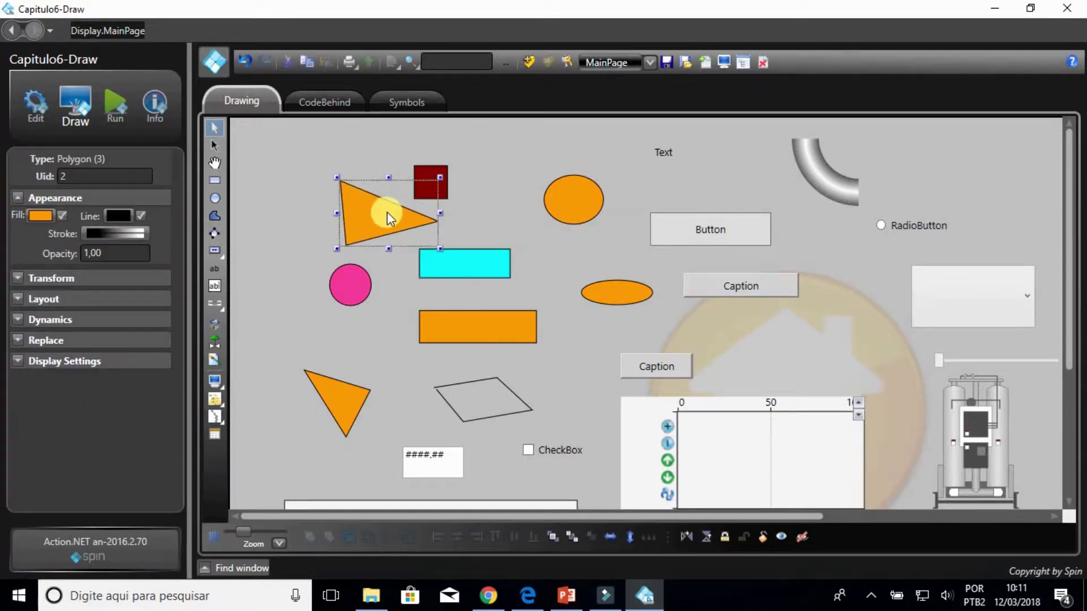
ctrl+click(445, 189)
ctrl+click(363, 279)
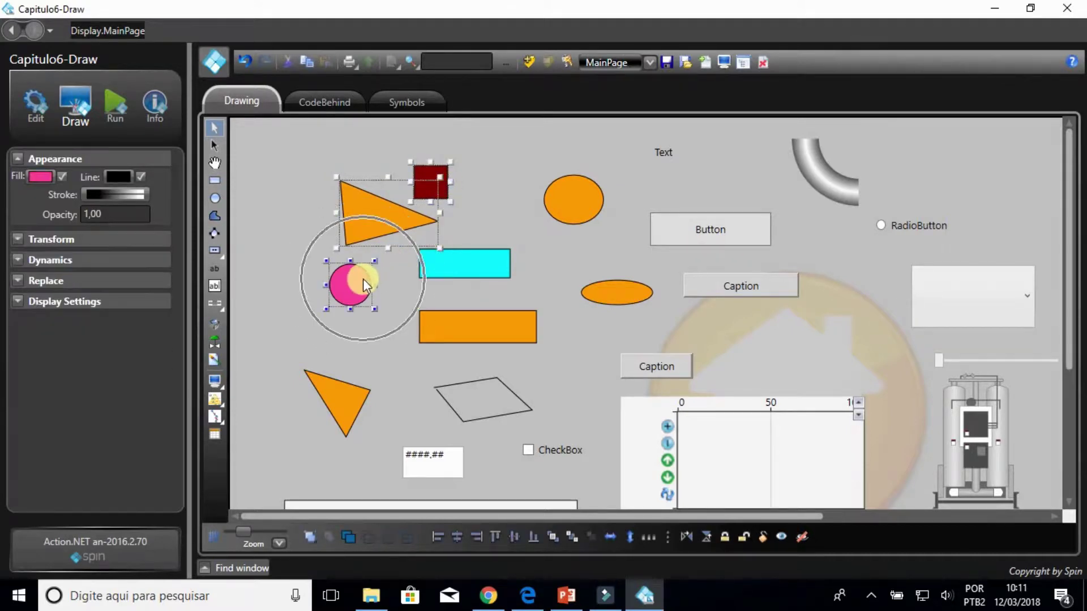
click(652, 537)
click(669, 537)
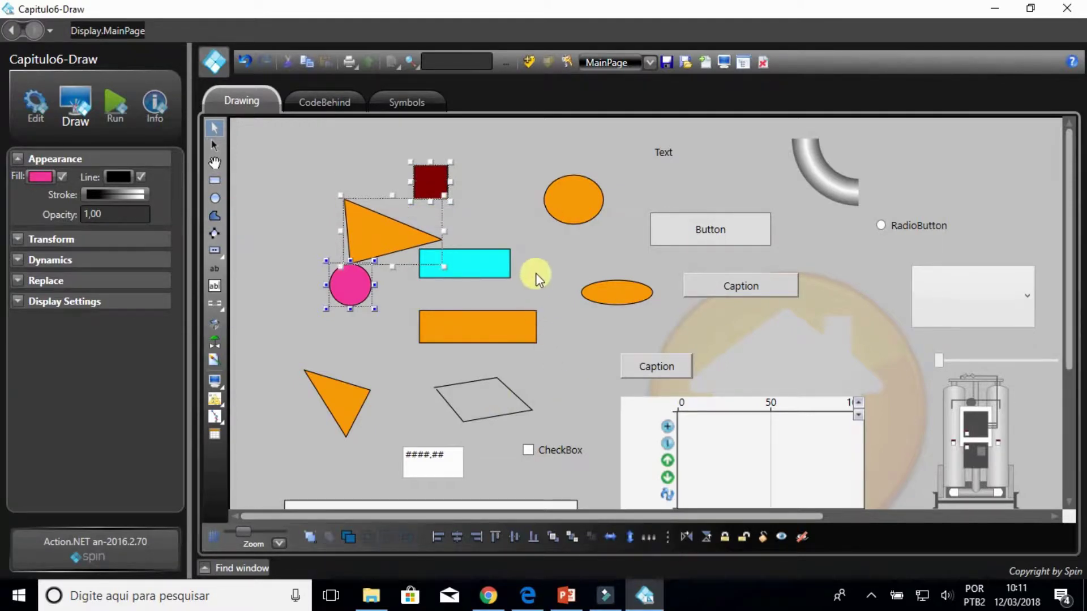
click(536, 273)
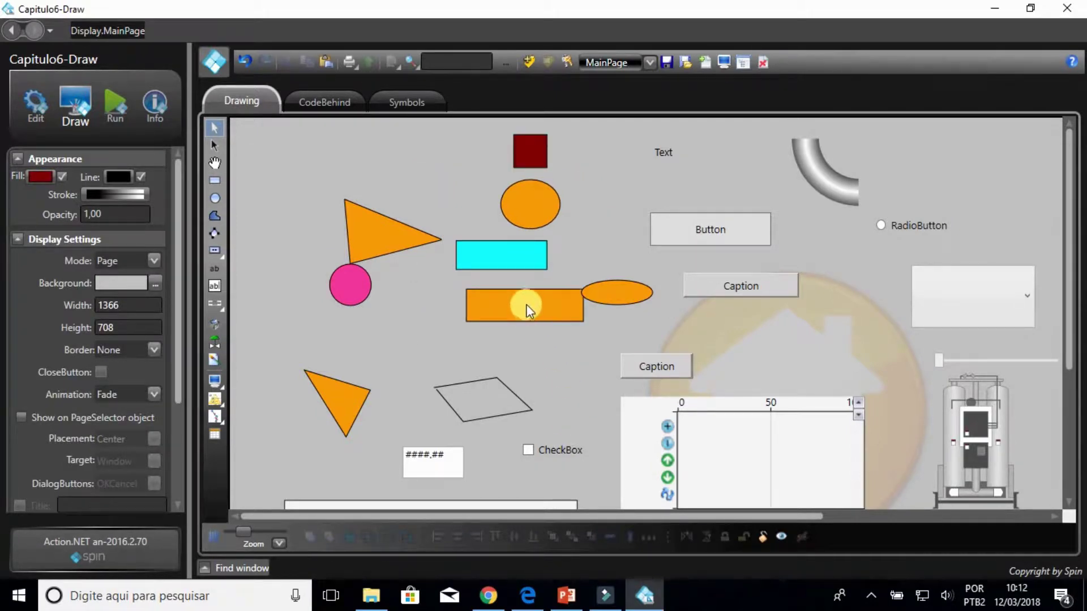
- Cover the pink circle with the upper orange triangle brought to the front, and hide the triangle
click(392, 236)
drag(390, 238, 362, 286)
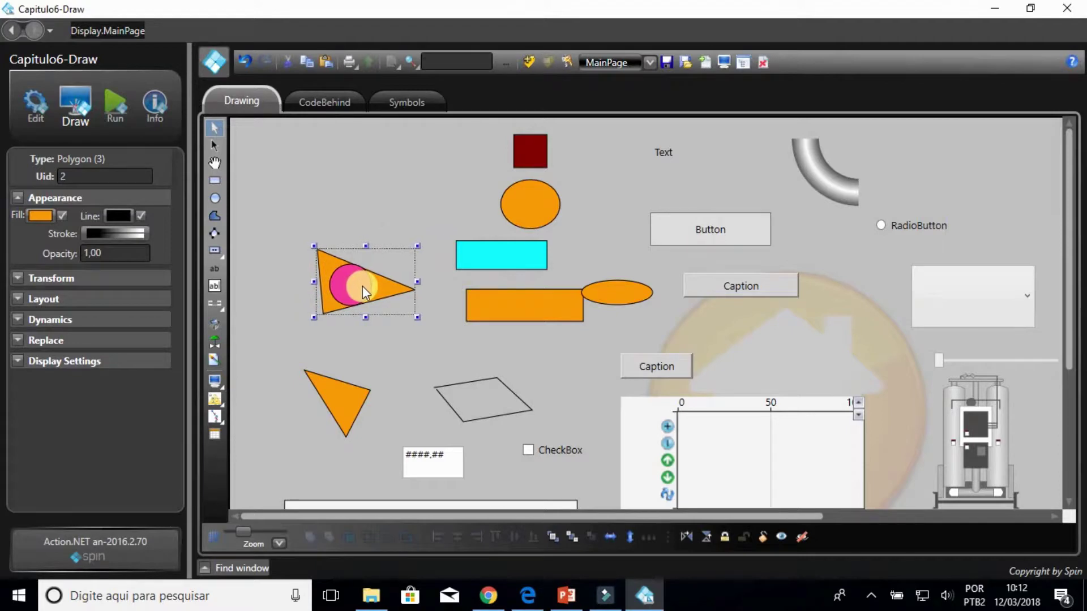
click(576, 541)
click(552, 542)
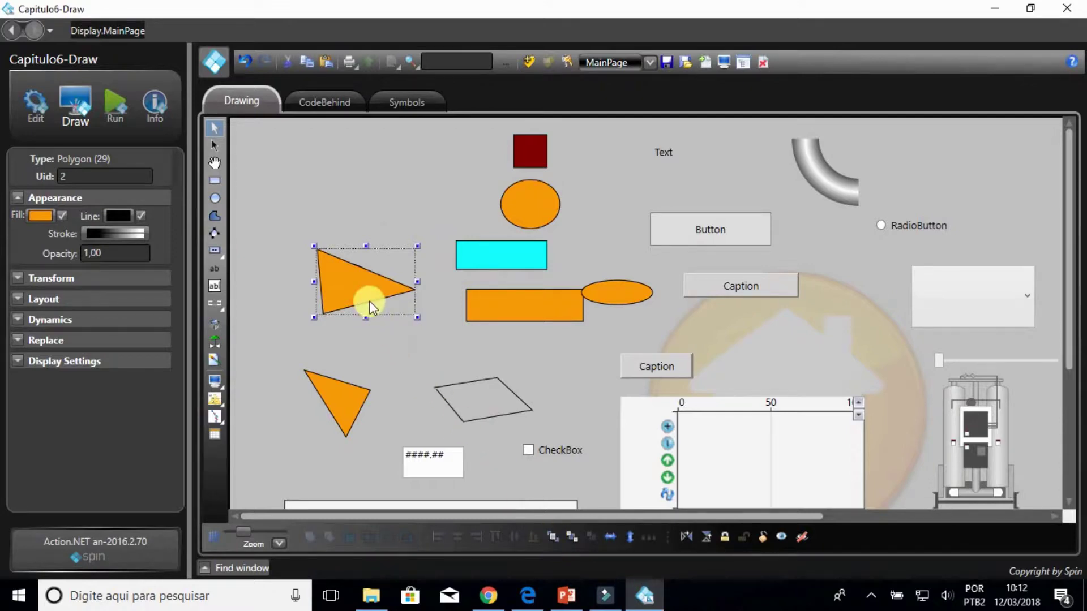
click(803, 535)
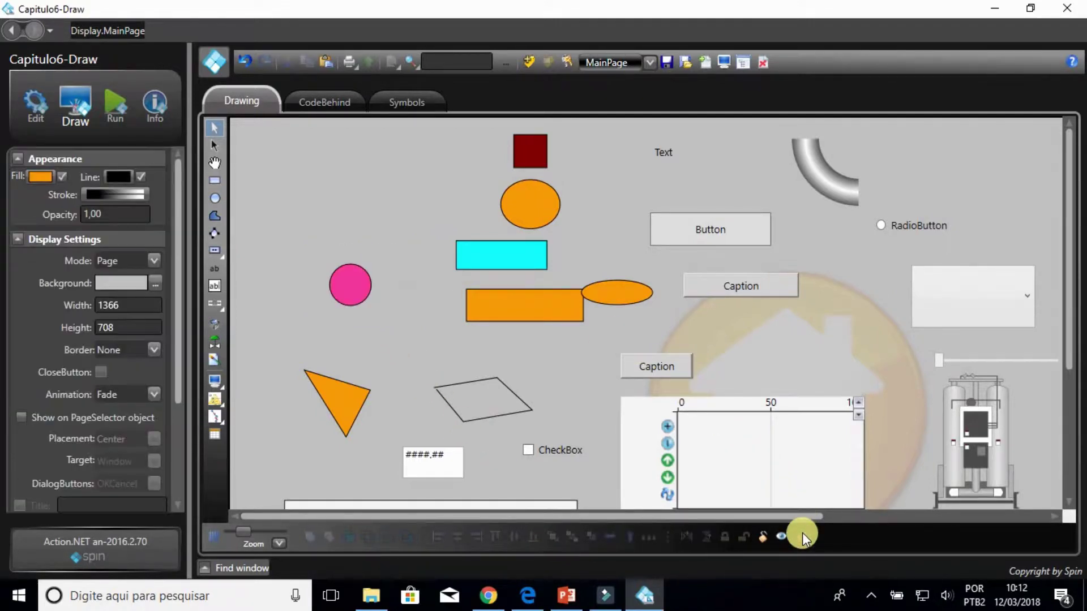
- Fill the pink circle with solid white (#FFFFFFFF) and make the hidden triangle visible again
click(365, 291)
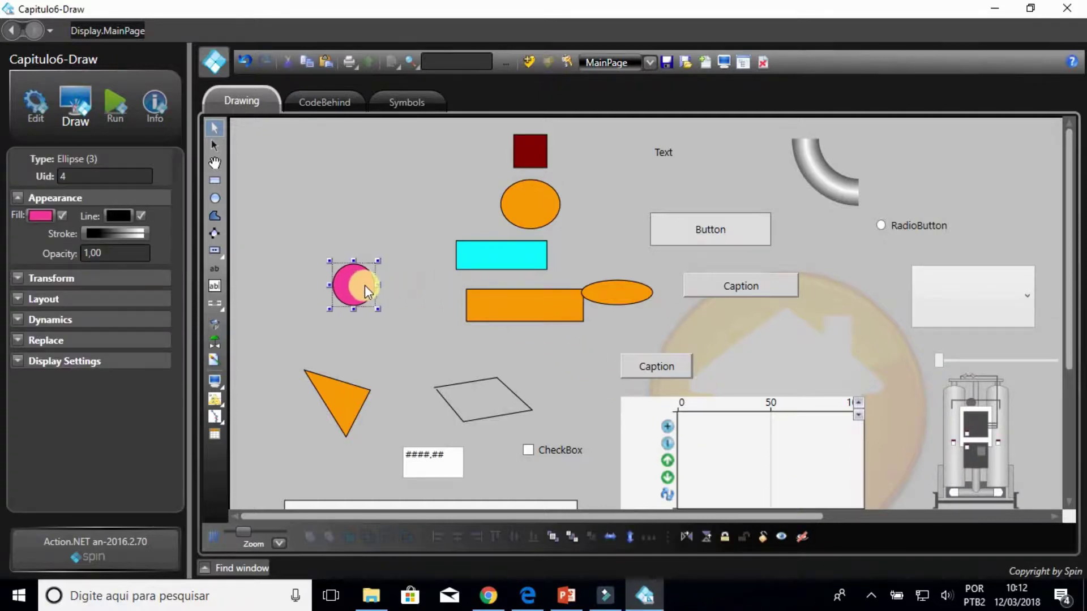
click(53, 214)
click(412, 289)
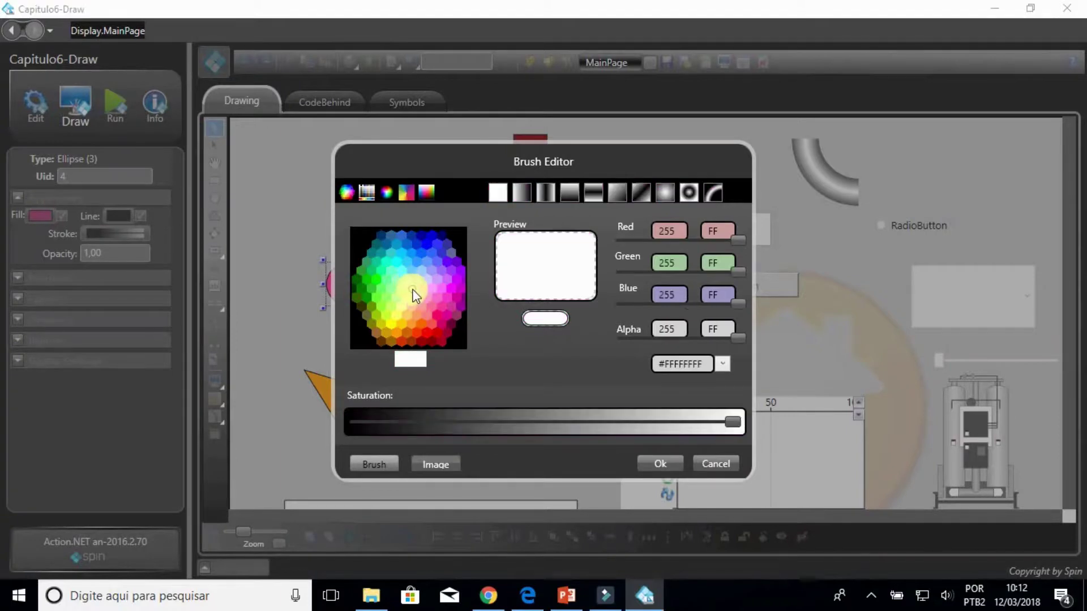
click(647, 457)
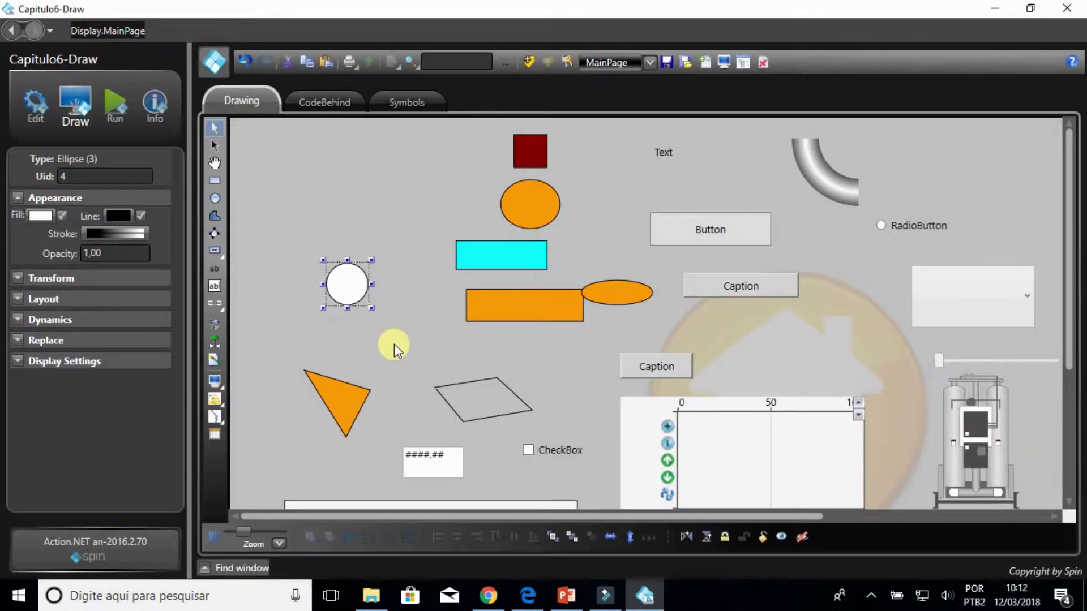
click(781, 534)
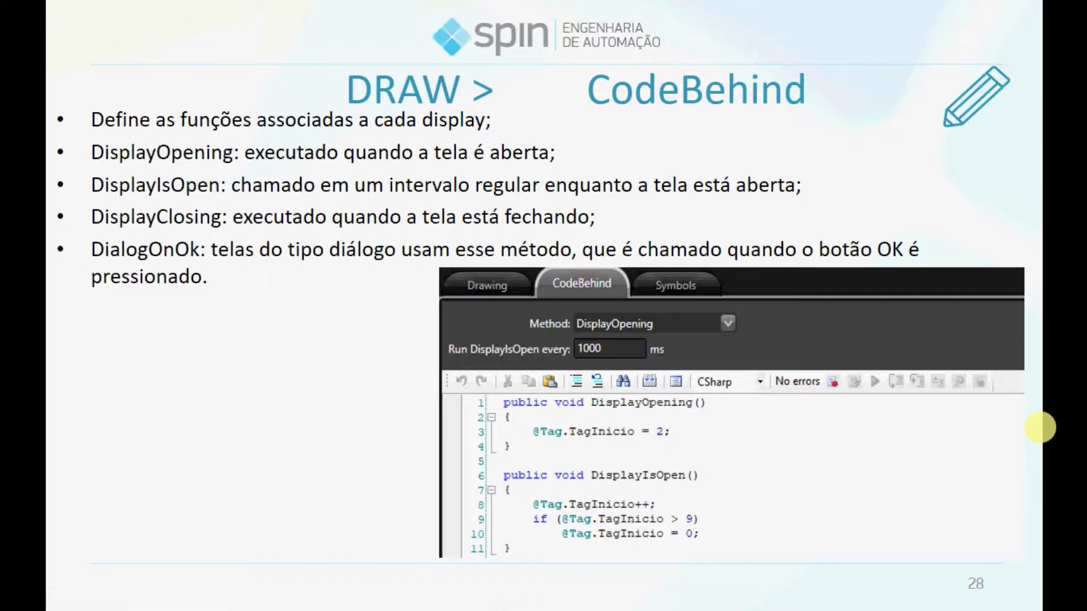
- Switch to Action.NET and examine MainPage's CodeBehind methods and the DisplayIsOpen run interval
key(alt+Tab)
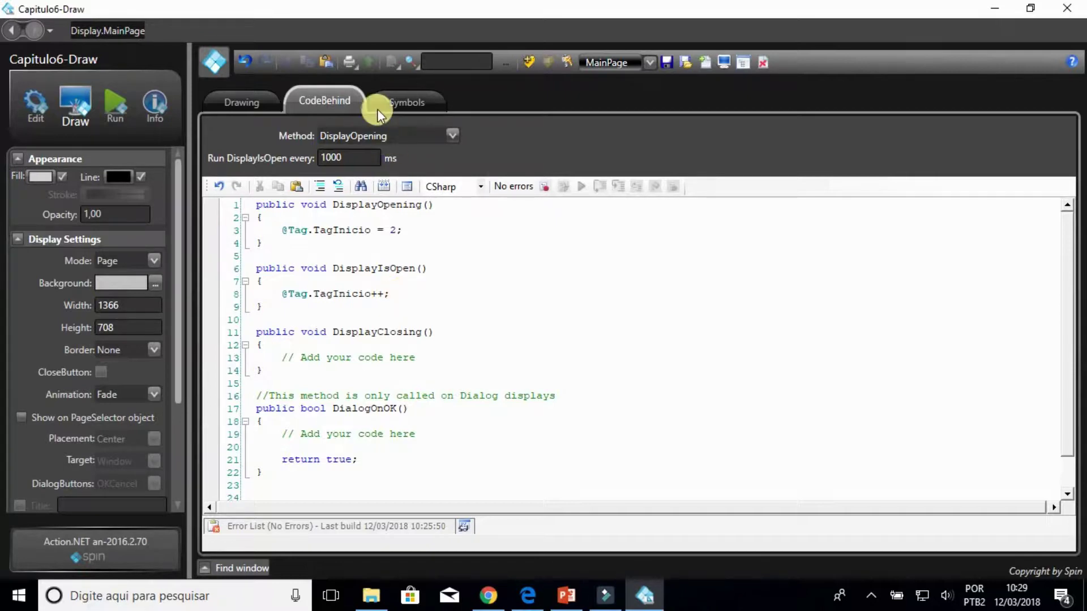
click(348, 153)
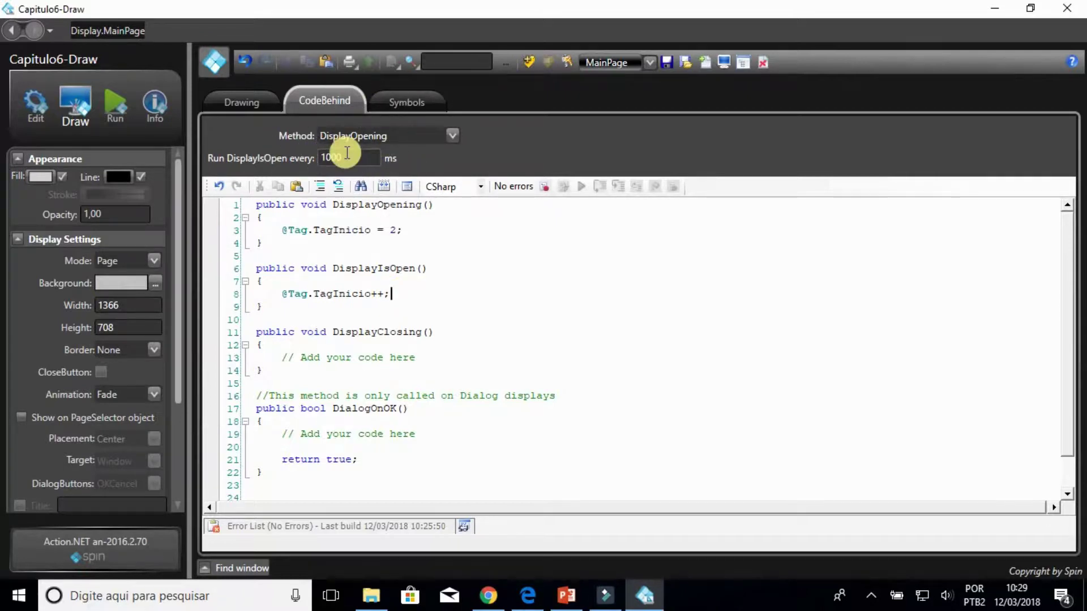
click(354, 357)
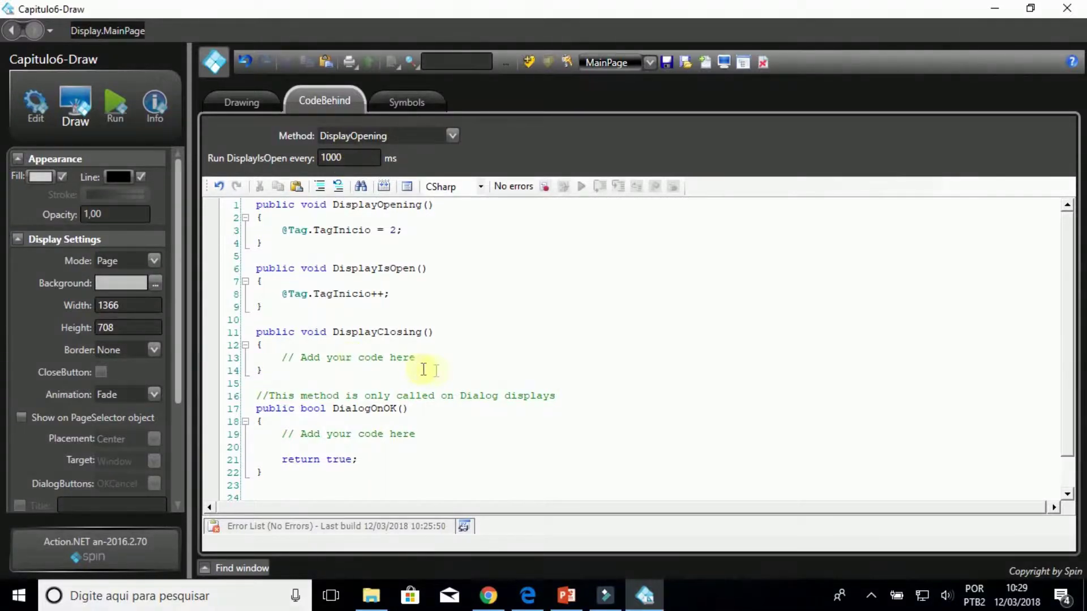
click(459, 400)
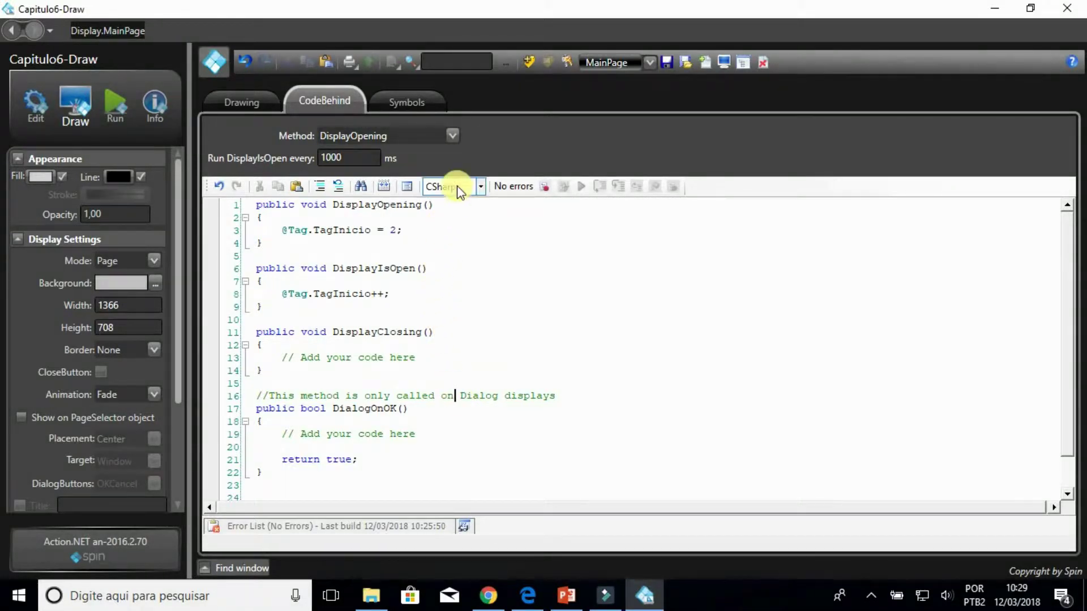
- Build the CodeBehind script, and check the error list and the script language options
click(383, 188)
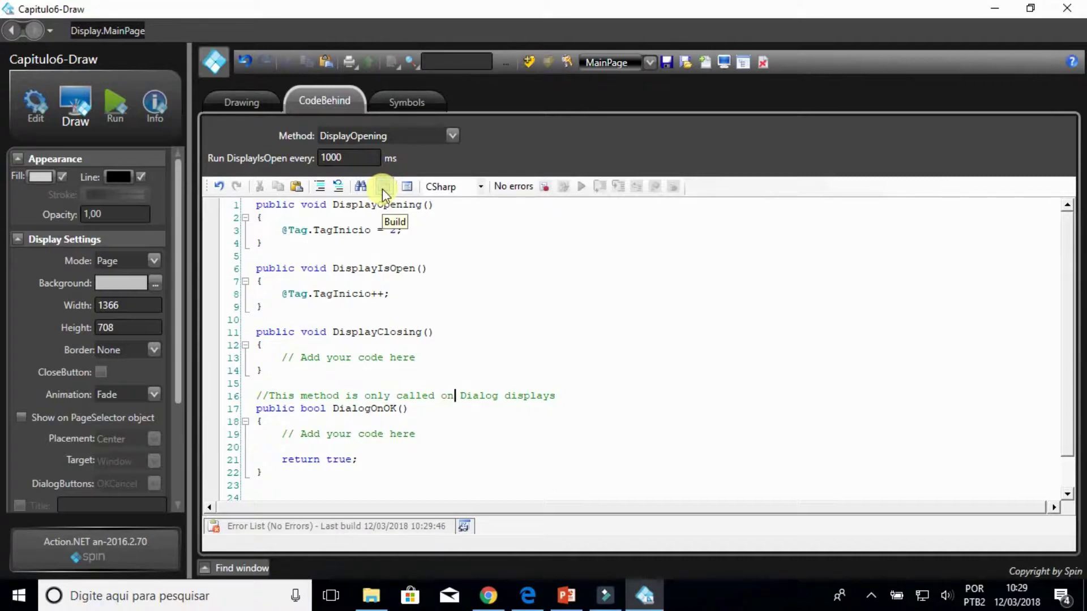
click(389, 526)
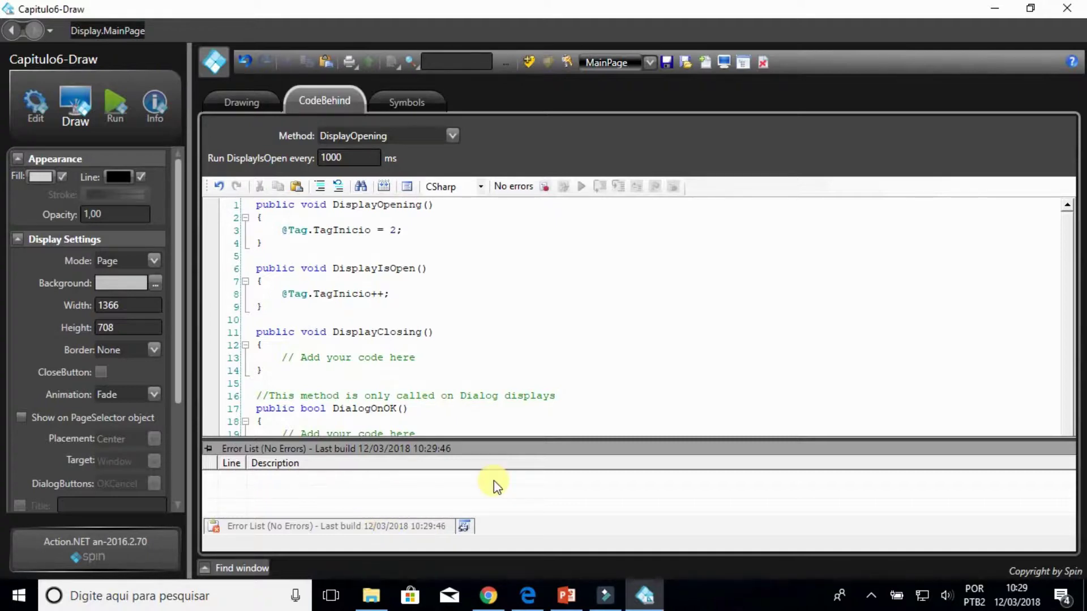
click(480, 187)
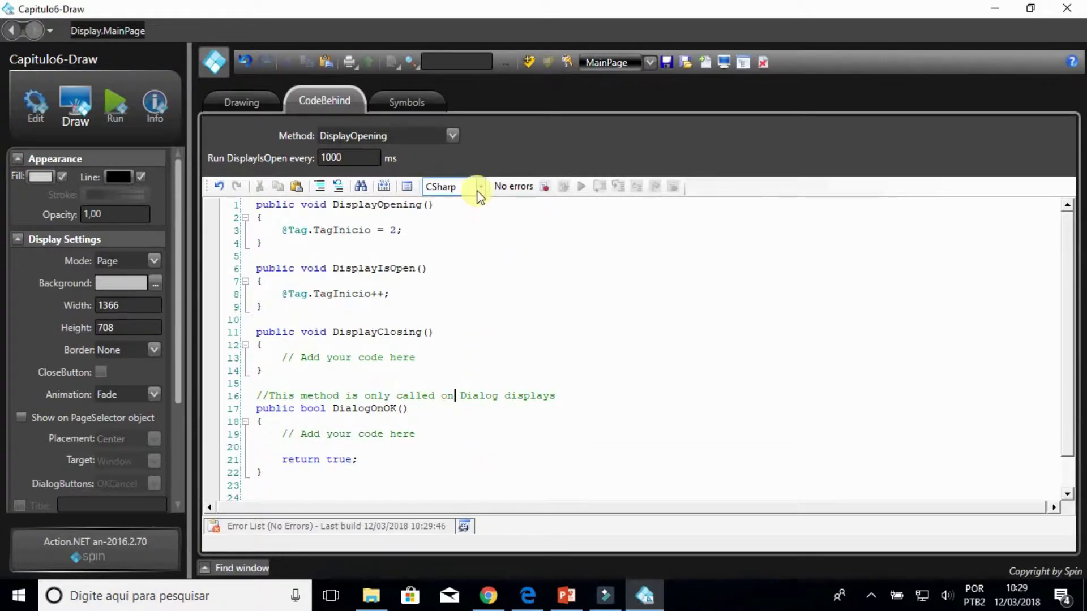
click(507, 151)
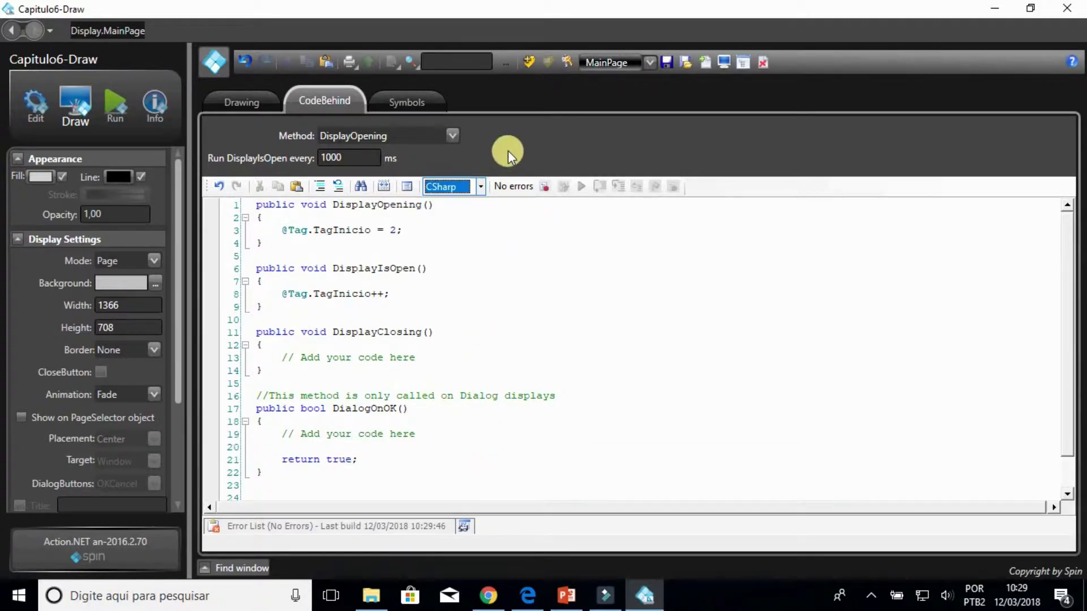
- Return to the drawing and view the dynamics available for the cyan rectangle, leaving them unset
click(263, 100)
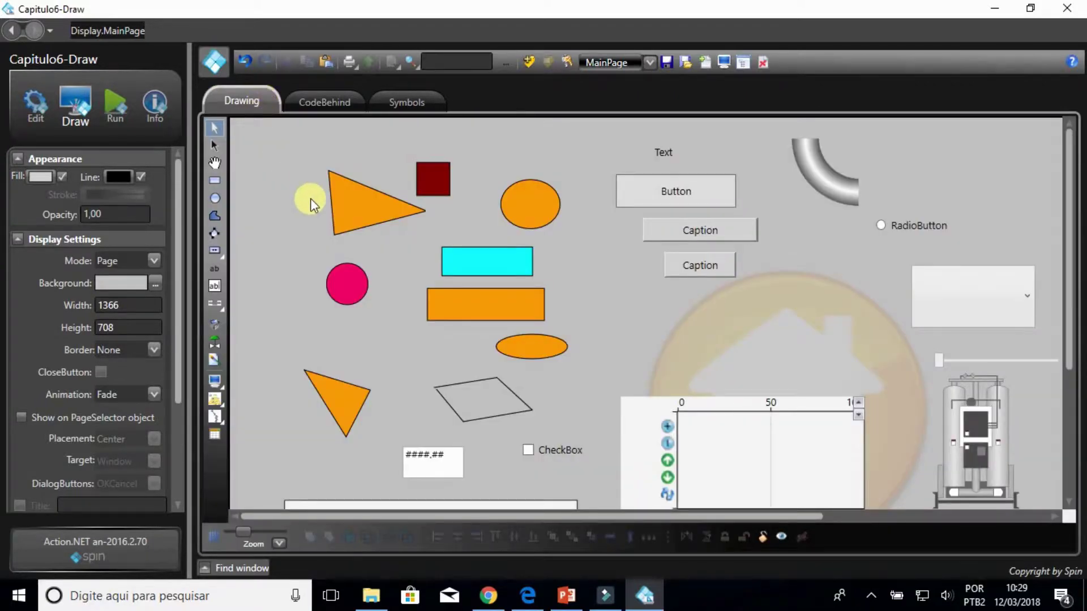
double_click(473, 260)
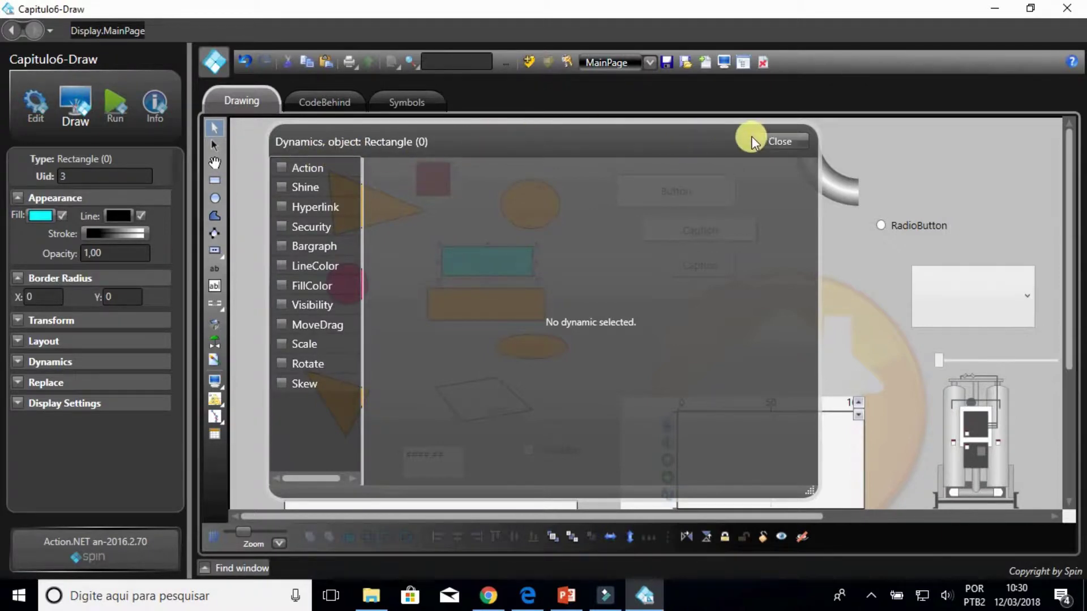
click(766, 139)
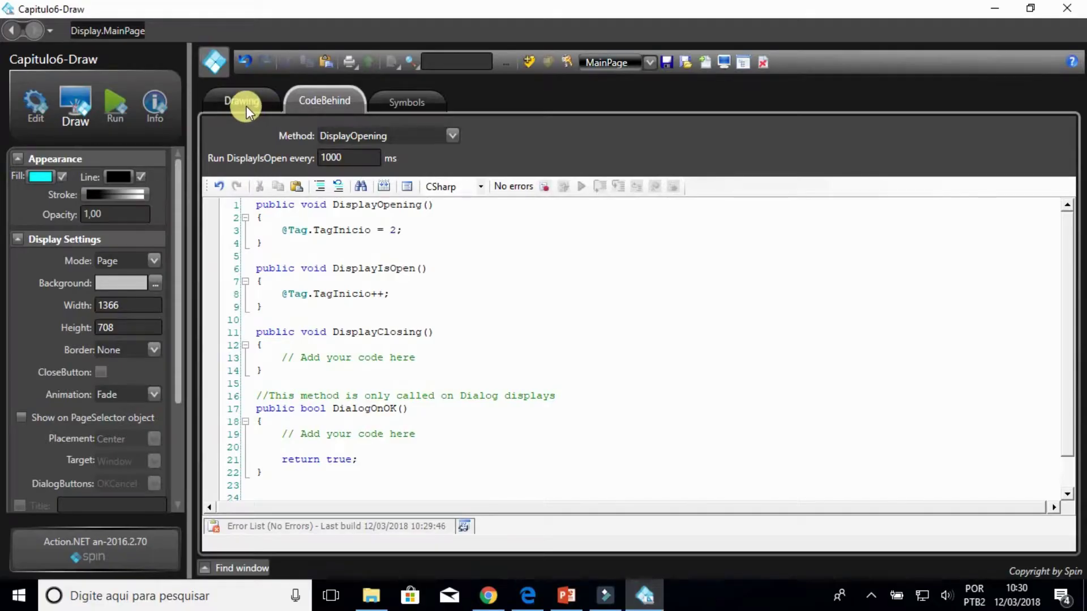
- Reopen the drawing, shift the upper orange triangle slightly upward, and move the dark red square onto it
click(246, 105)
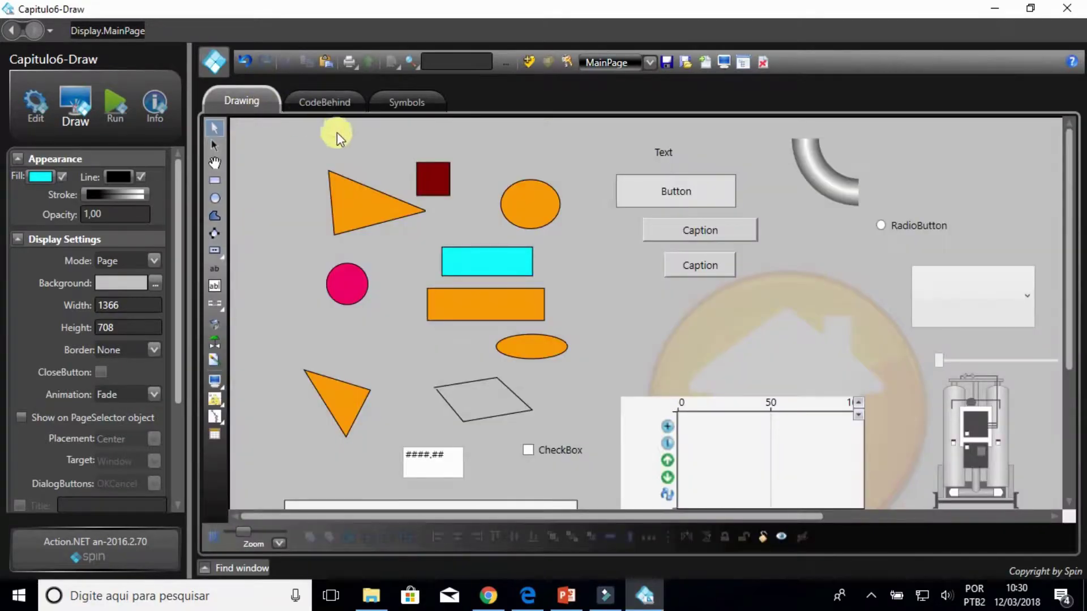
drag(385, 200, 384, 178)
click(436, 178)
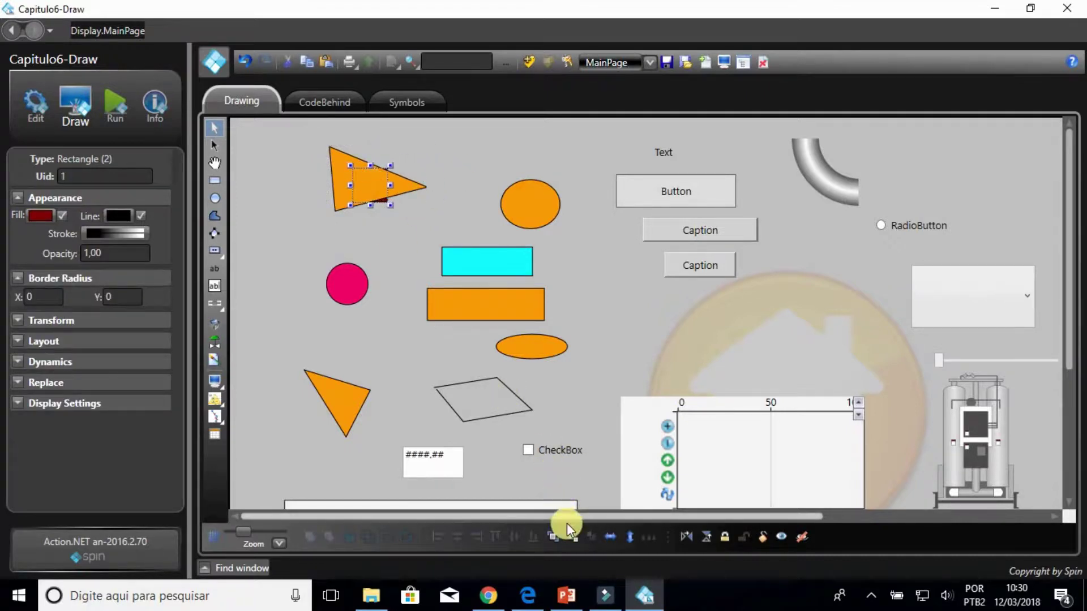
- Bring the dark red square in front of the upper orange triangle and move the cyan rectangle onto the triangle
click(553, 536)
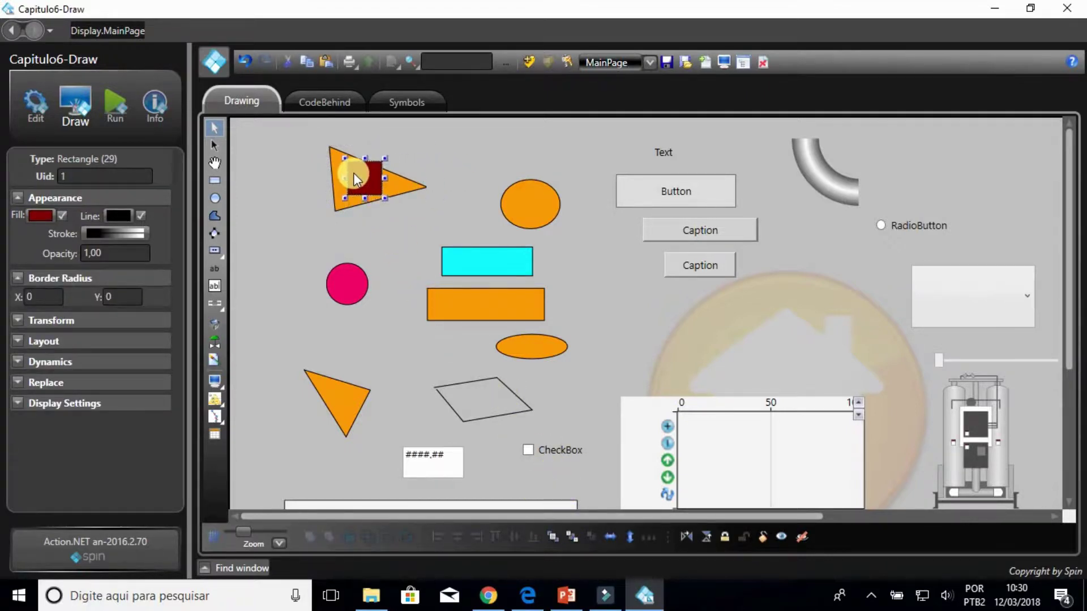
drag(479, 274, 363, 199)
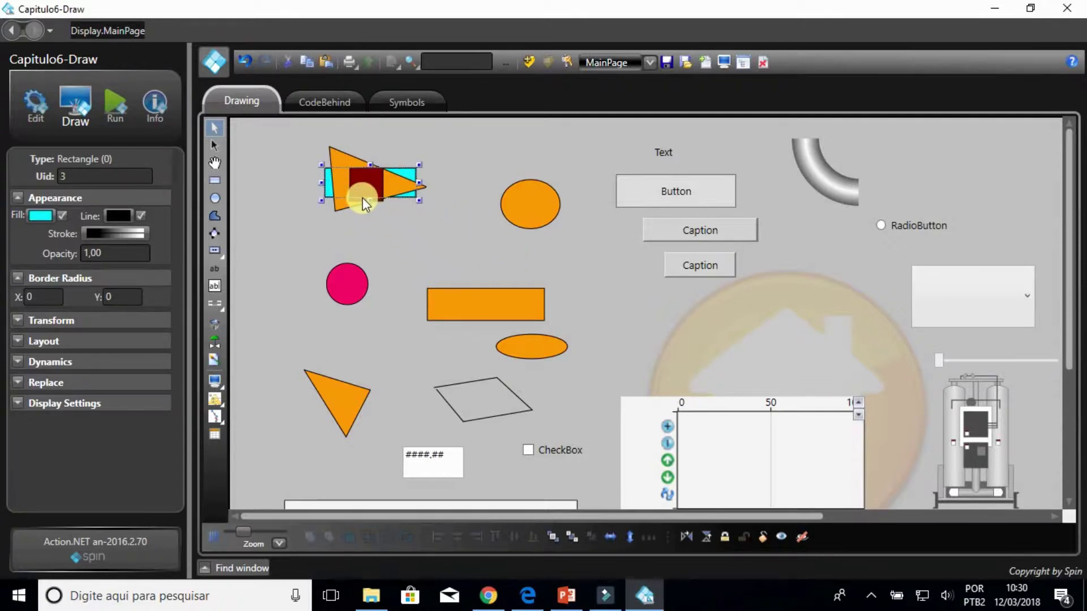
click(430, 242)
- Make a new symbol named Symbol2 from the cyan rectangle, dark red square and upper orange triangle, and select it among the project's symbols
click(414, 180)
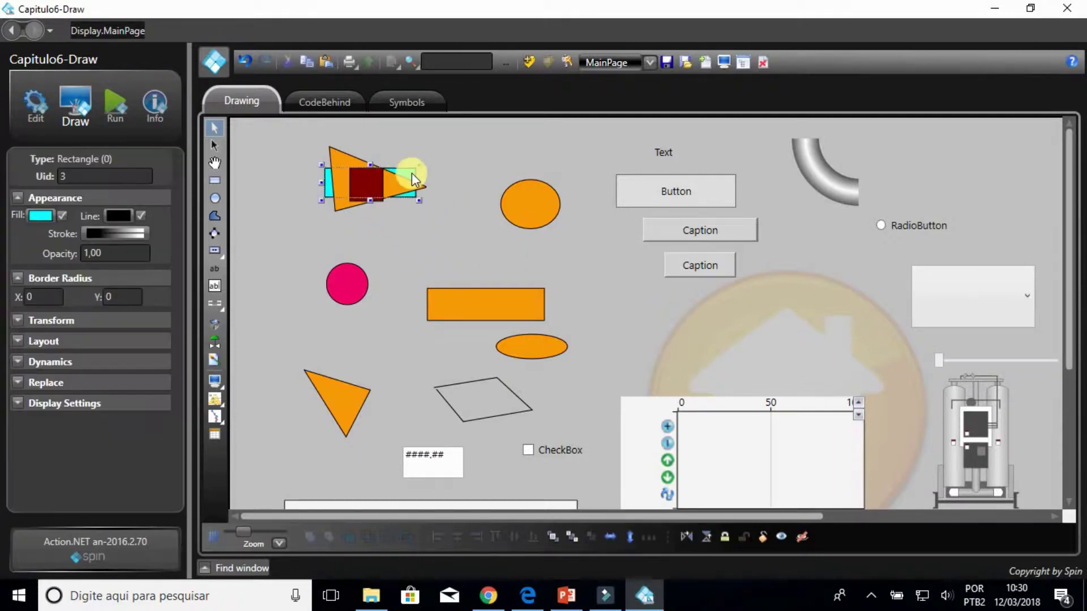
ctrl+click(362, 179)
ctrl+click(347, 162)
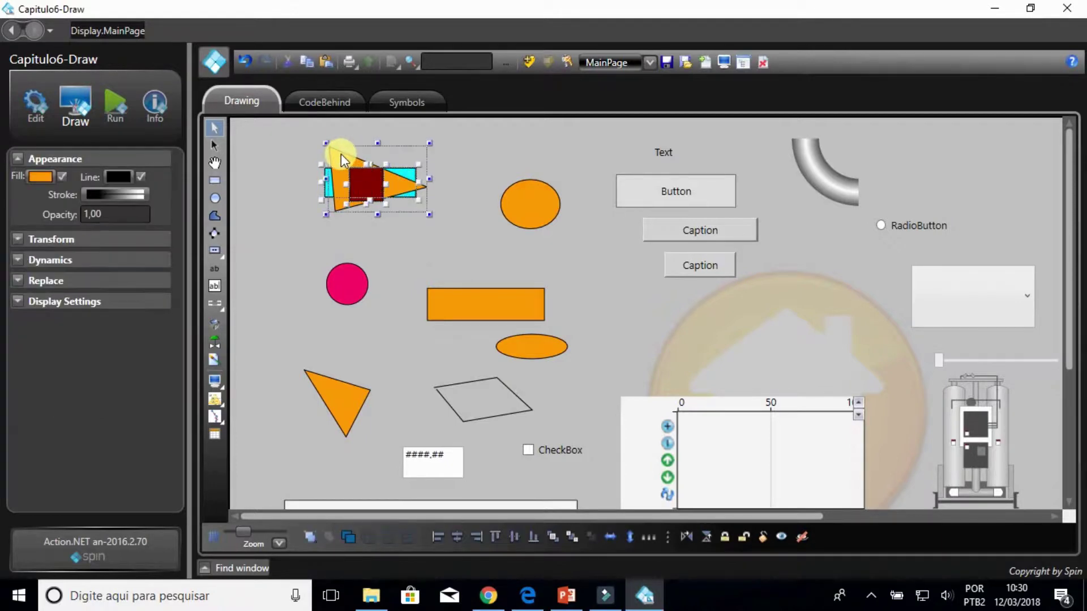
right_click(363, 180)
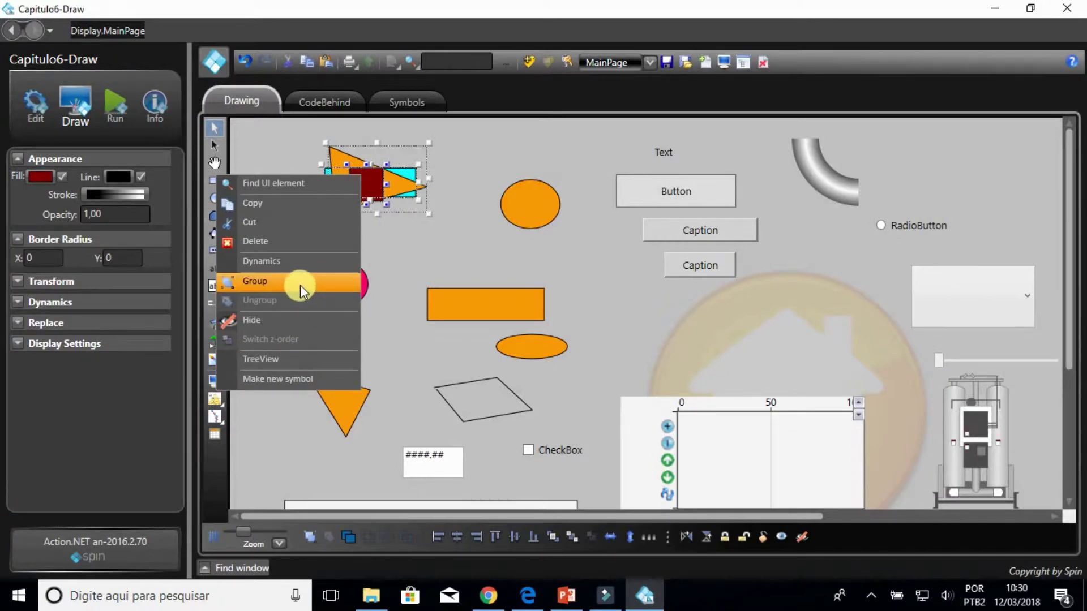
click(296, 384)
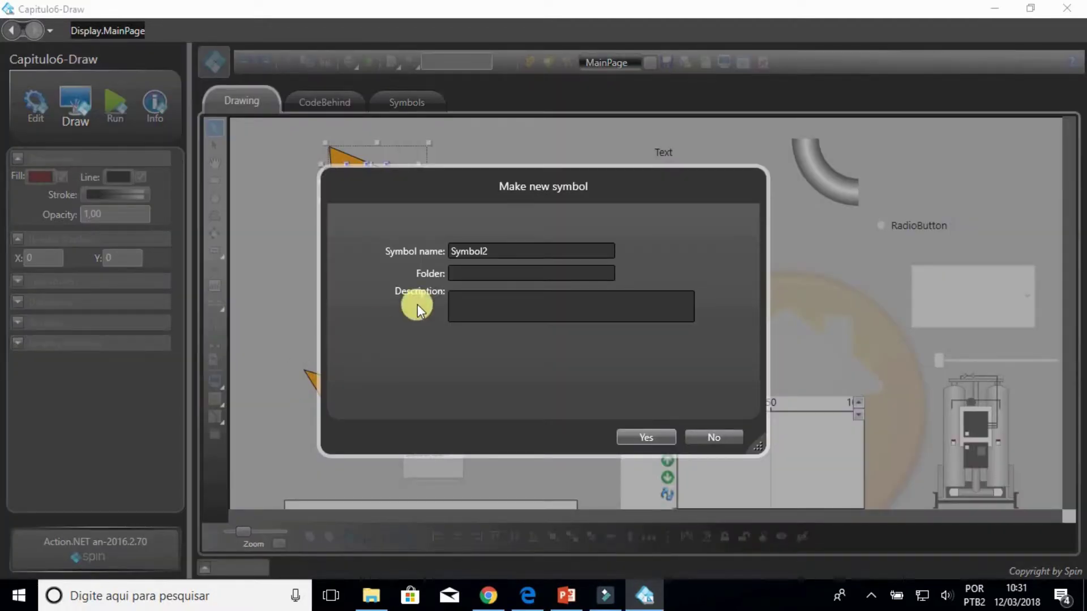
click(500, 257)
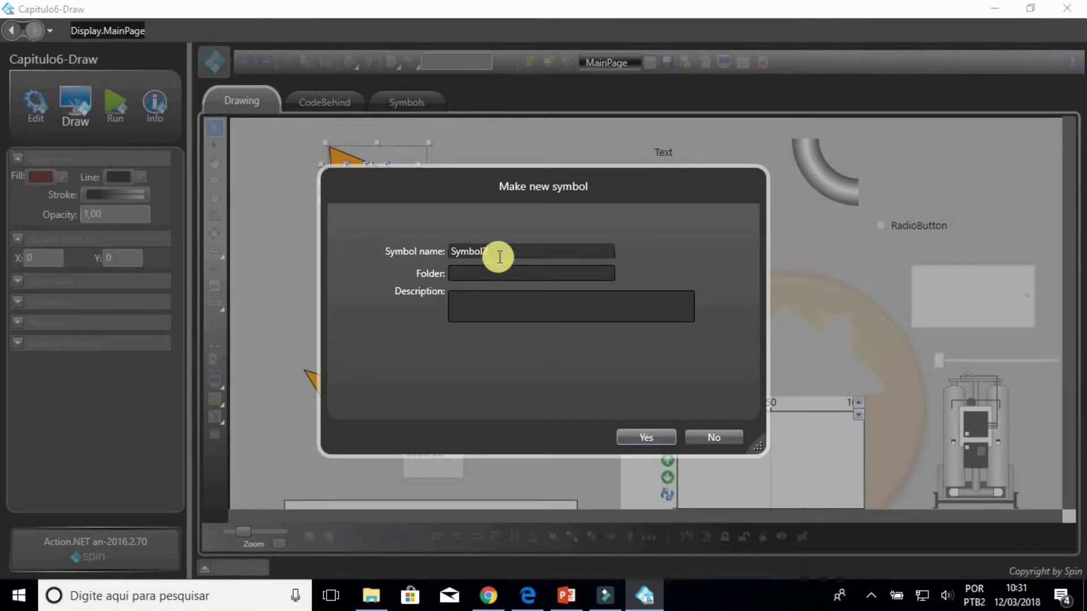
click(489, 270)
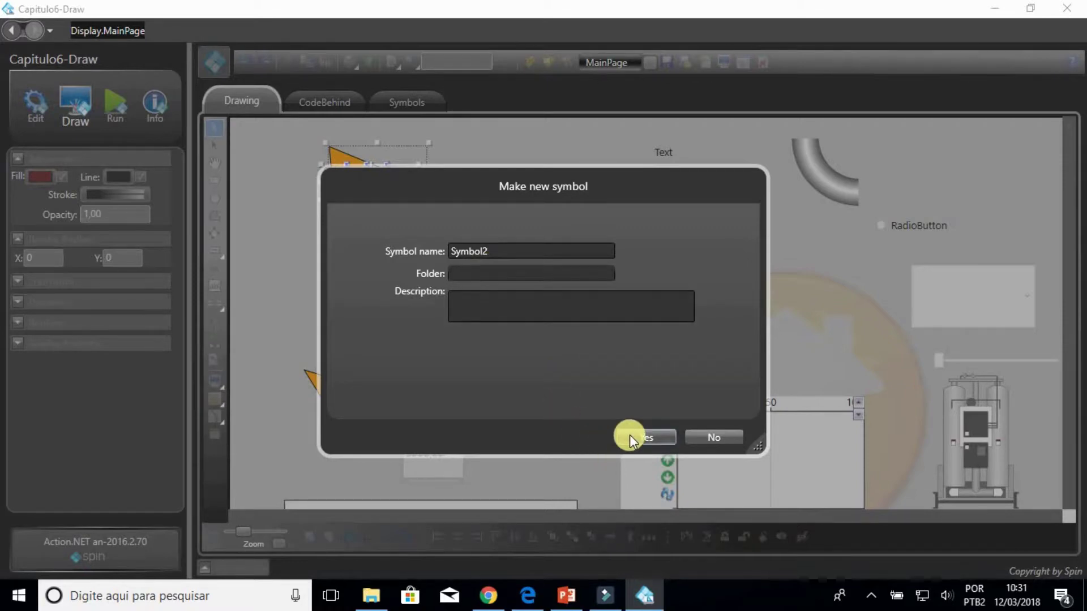
click(629, 435)
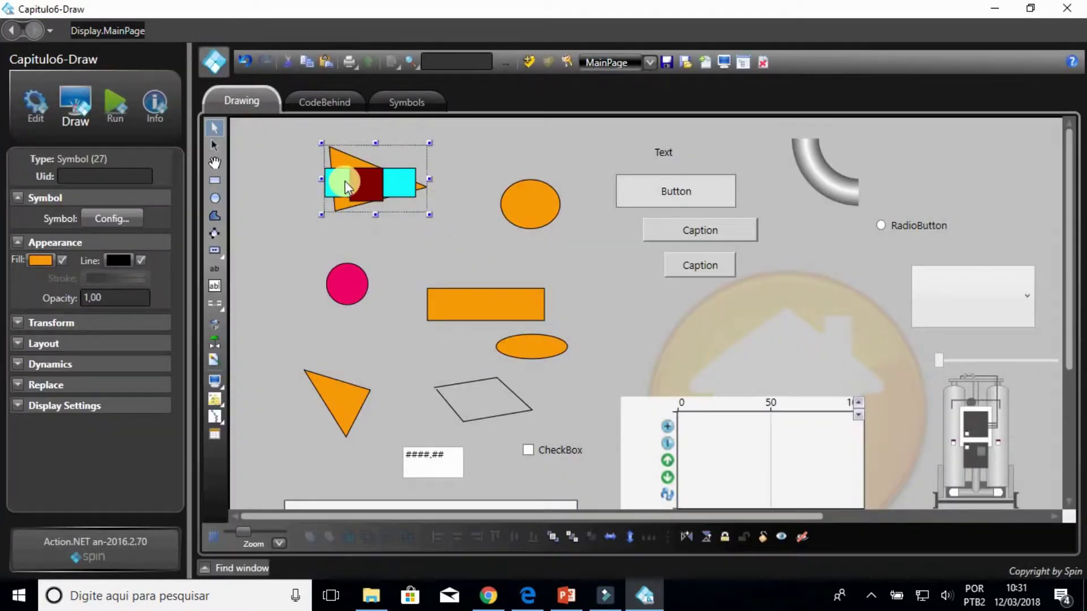
click(391, 109)
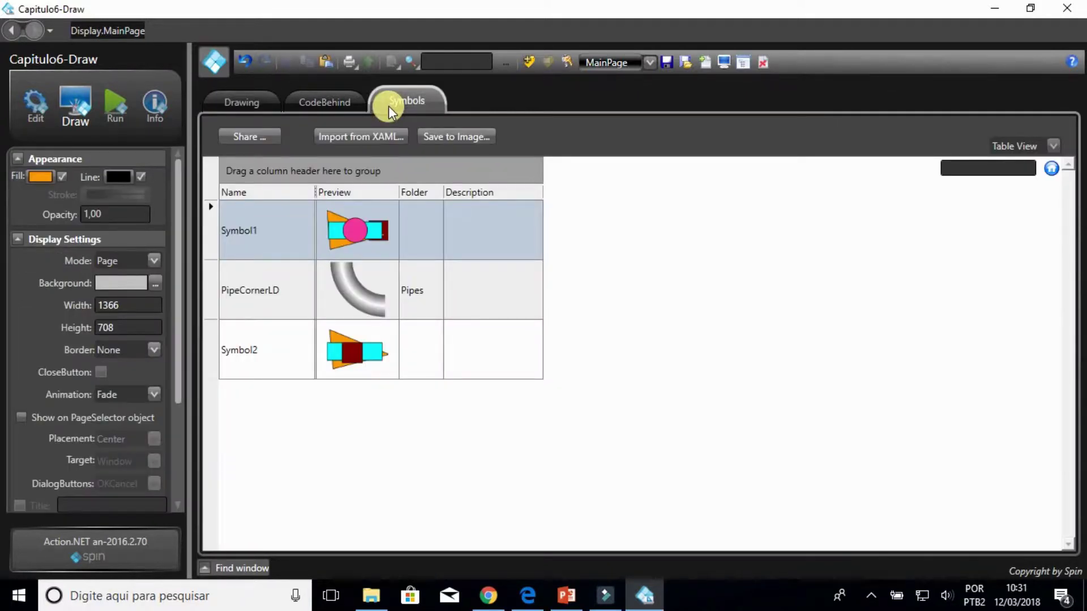
click(399, 358)
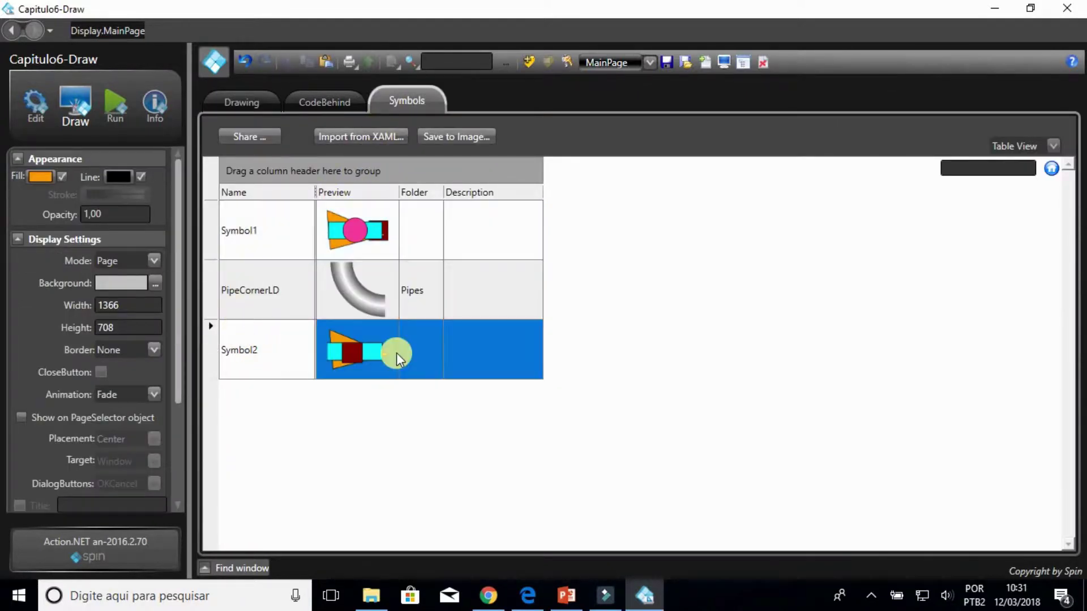
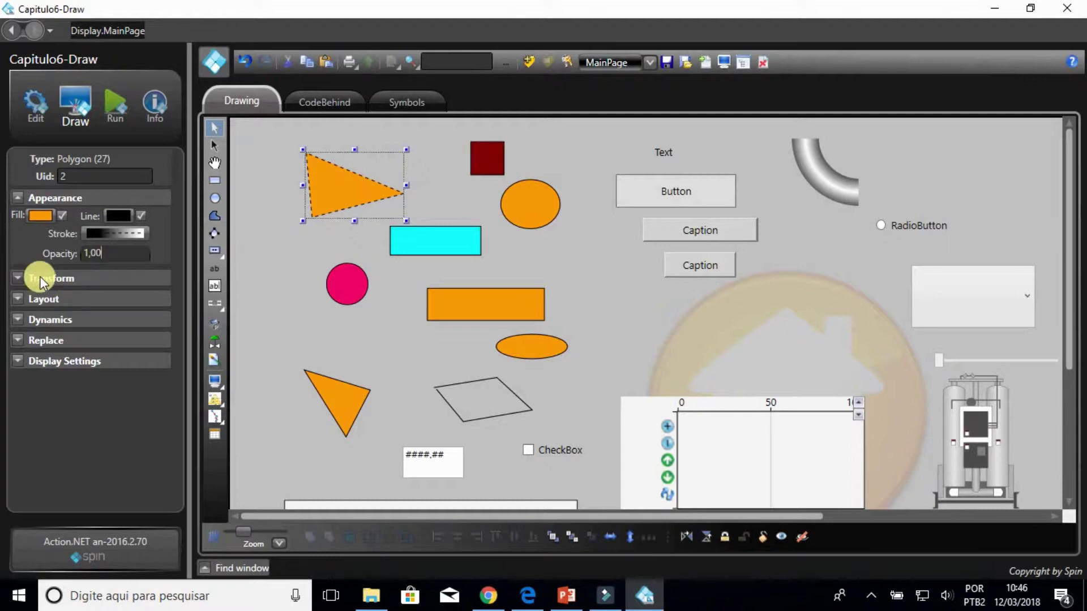
- Try an opacity of 0,50 on the upper orange triangle and restore it to 1
click(107, 255)
key(Left)
key(Left)
key(BackSpace)
key(BackSpace)
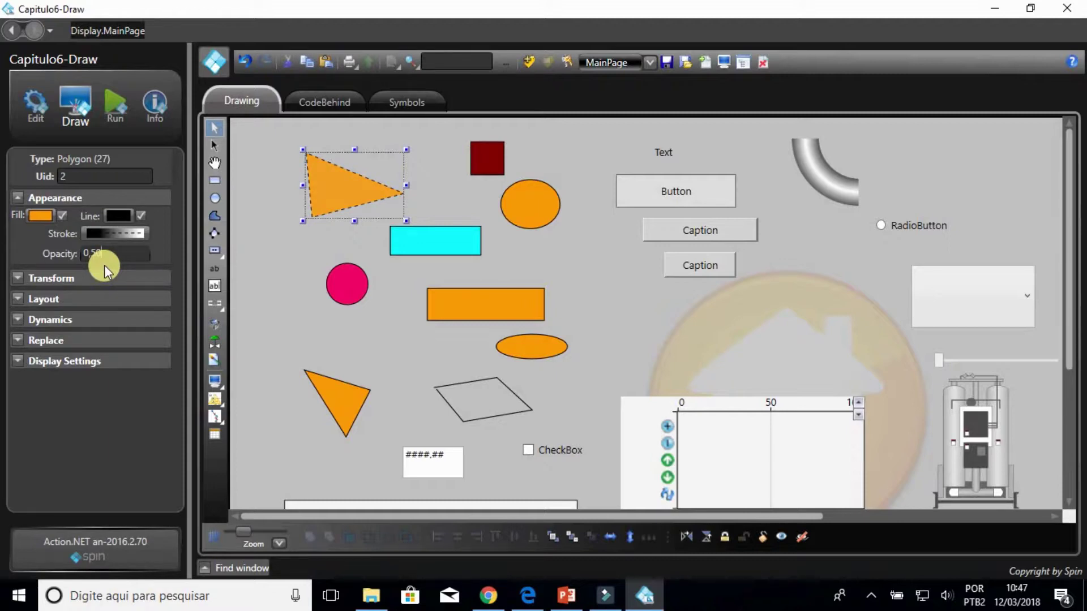
key(Return)
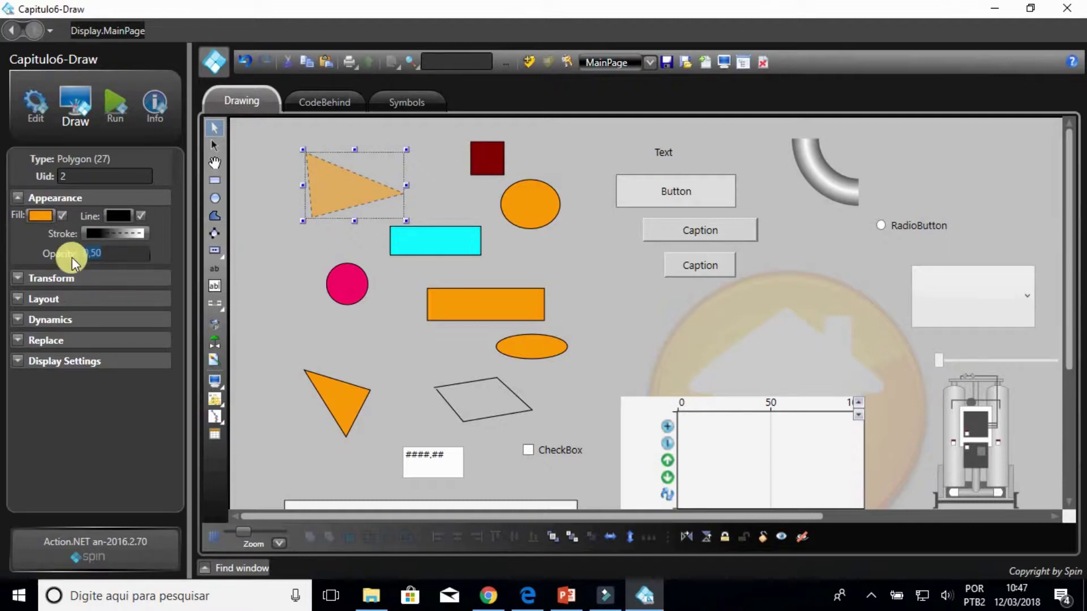
text(1)
key(Return)
- Set the upper orange triangle's rotation angle to about 7 and its width to 100
click(19, 281)
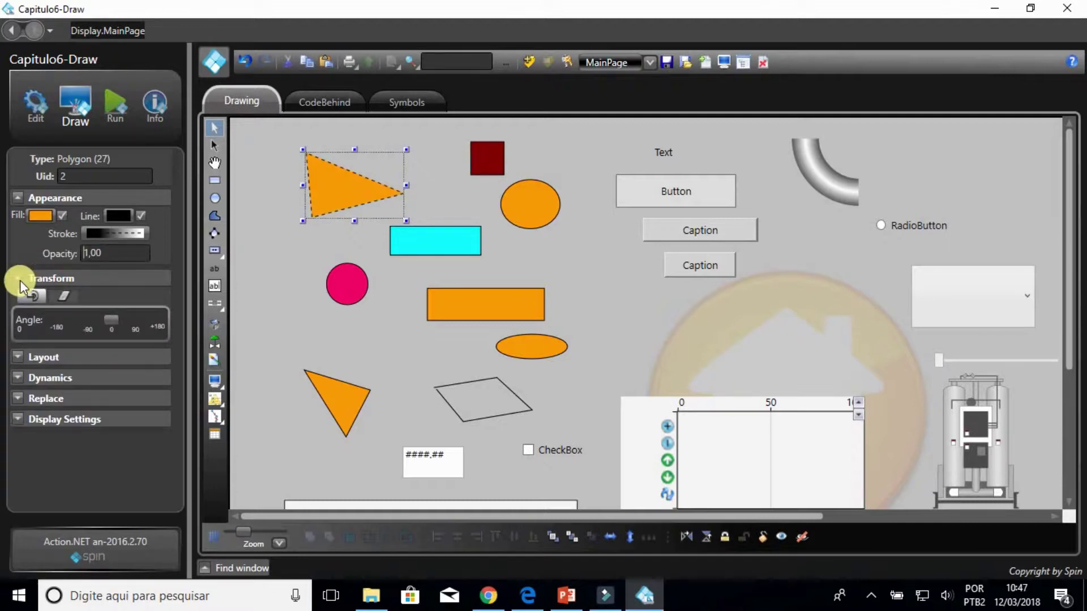
mouse_move(105, 318)
mouse_down()
mouse_move(157, 313)
mouse_move(50, 318)
mouse_move(110, 308)
mouse_up()
click(19, 357)
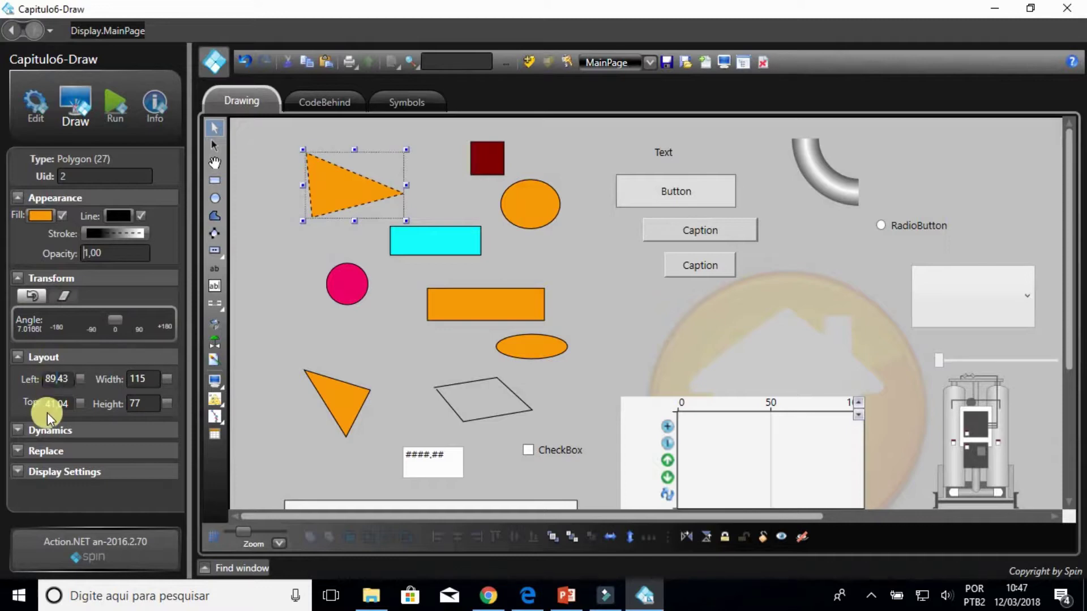
mouse_move(138, 383)
mouse_down()
mouse_move(149, 379)
mouse_move(131, 380)
mouse_up()
text(1)
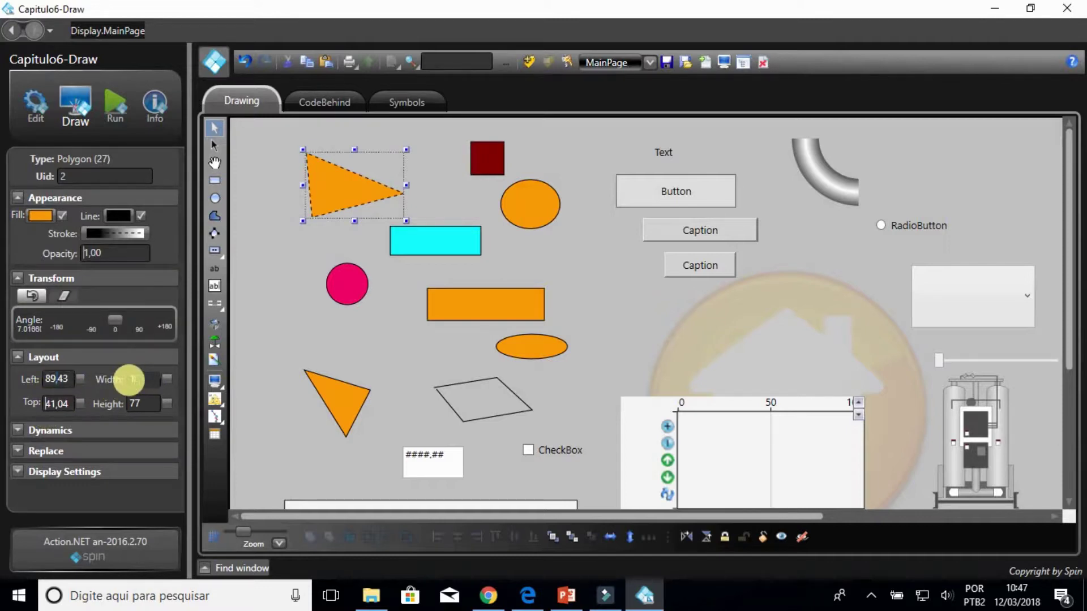
text(00)
key(Return)
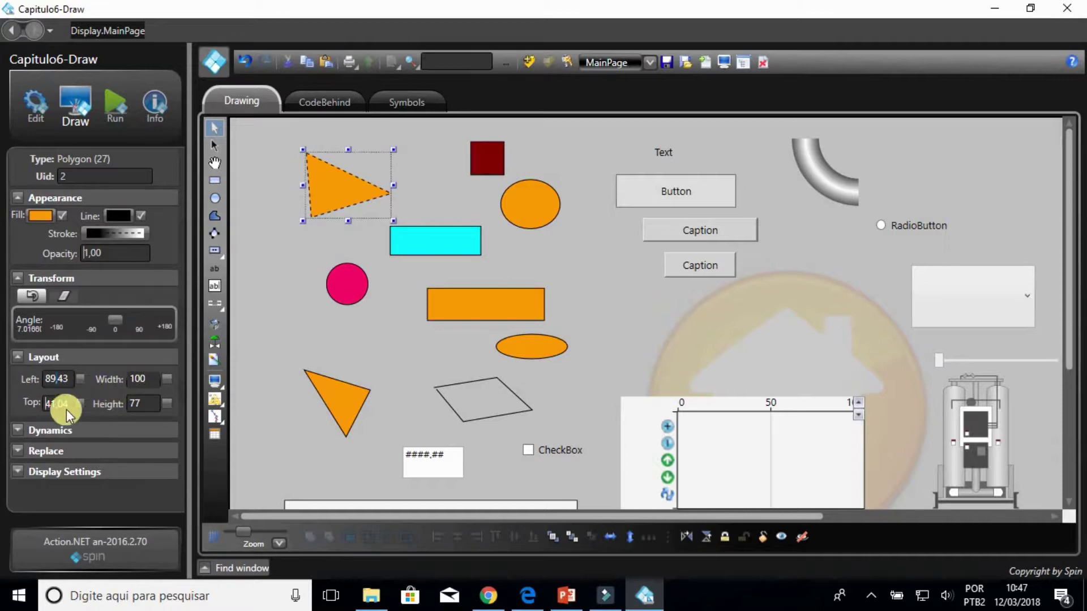
click(18, 359)
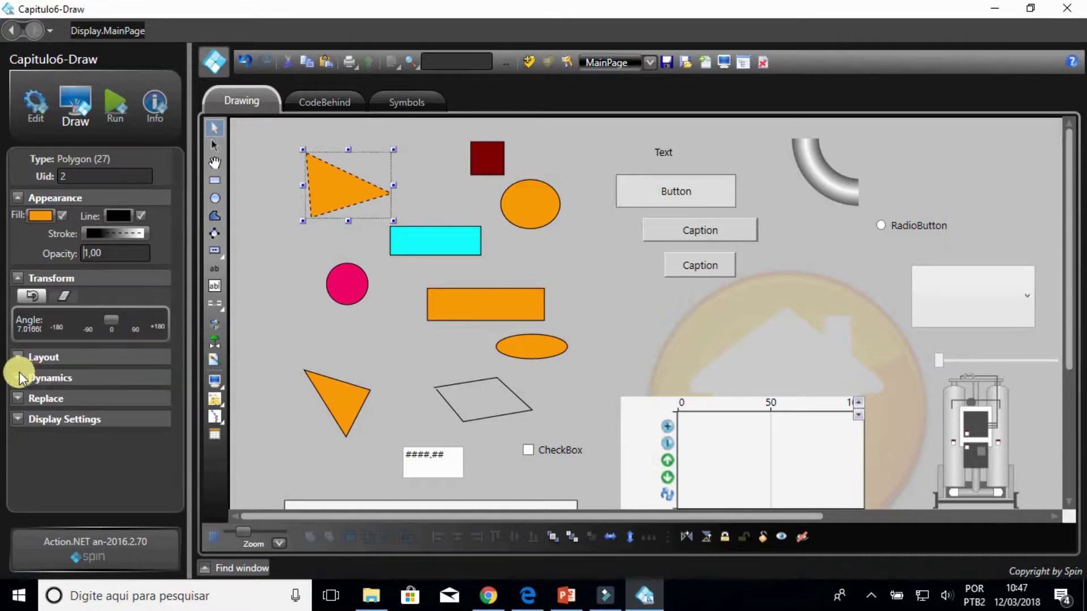
- Examine the triangle's Dynamics and Replace properties and the tag replacement options, leaving them unchanged
click(19, 372)
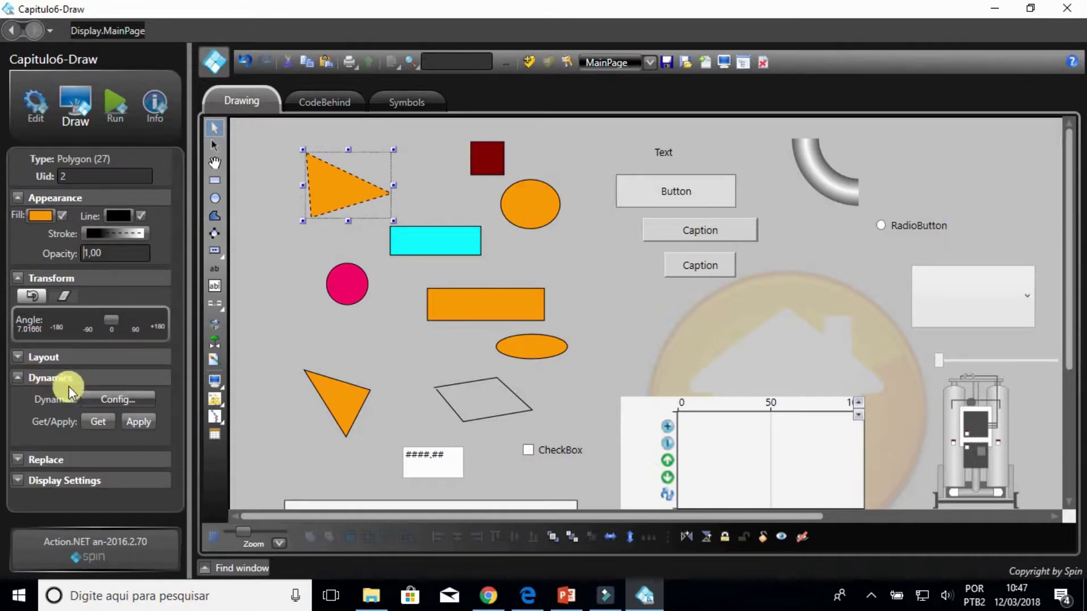
click(15, 380)
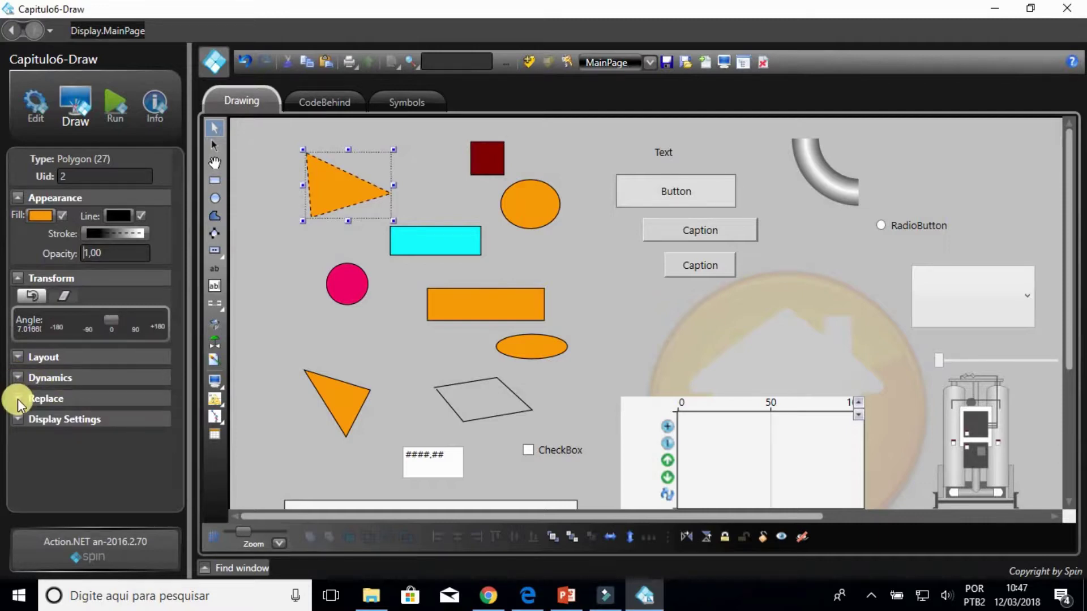
click(18, 399)
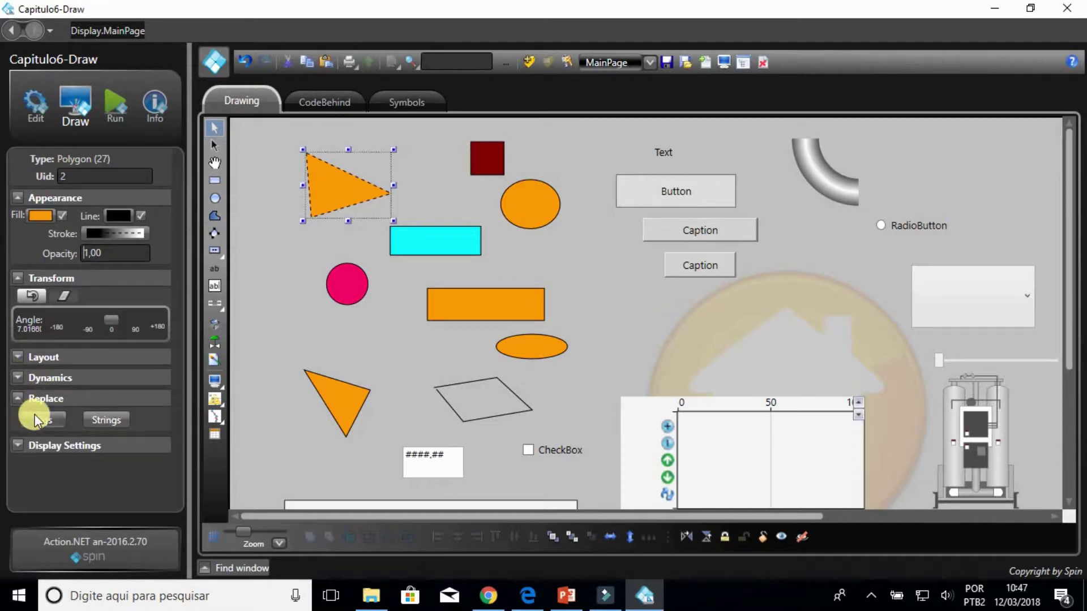
click(37, 419)
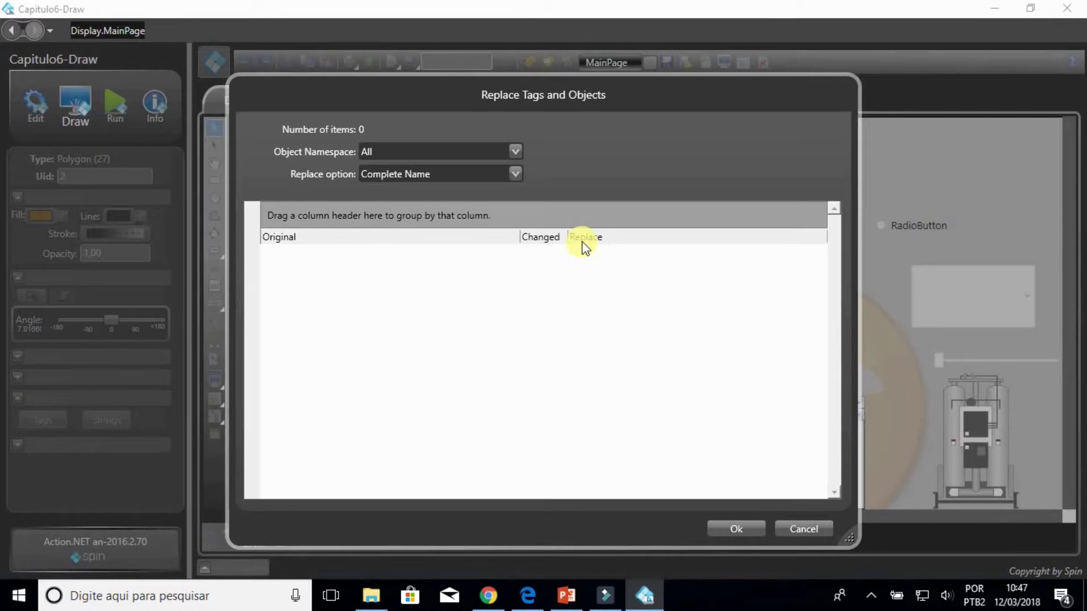
click(819, 528)
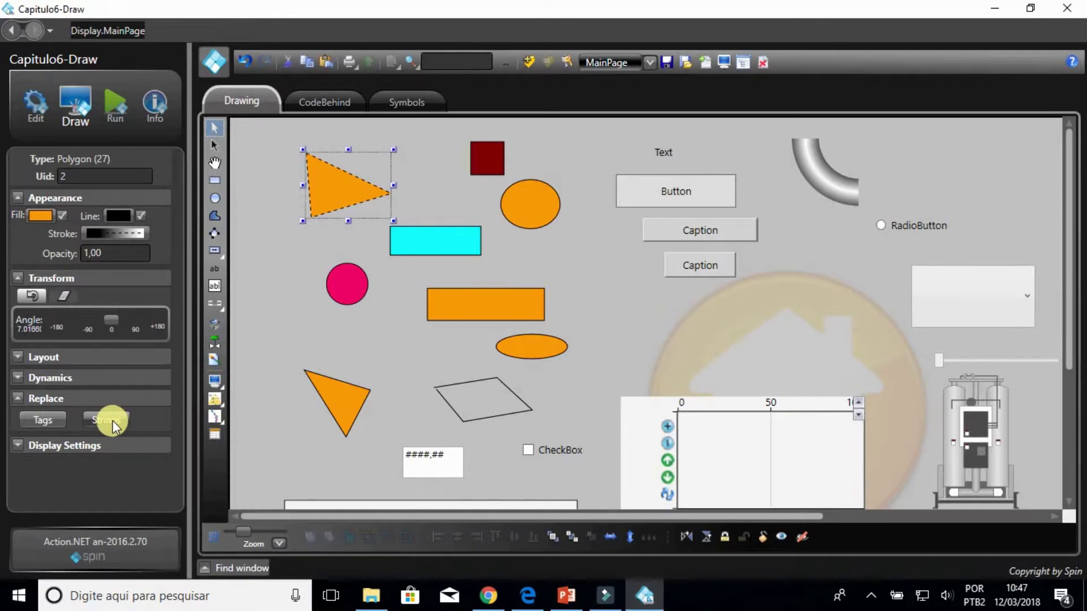
click(16, 401)
- Review MainPage's display settings, from mode, background and size to animation and title options
click(22, 420)
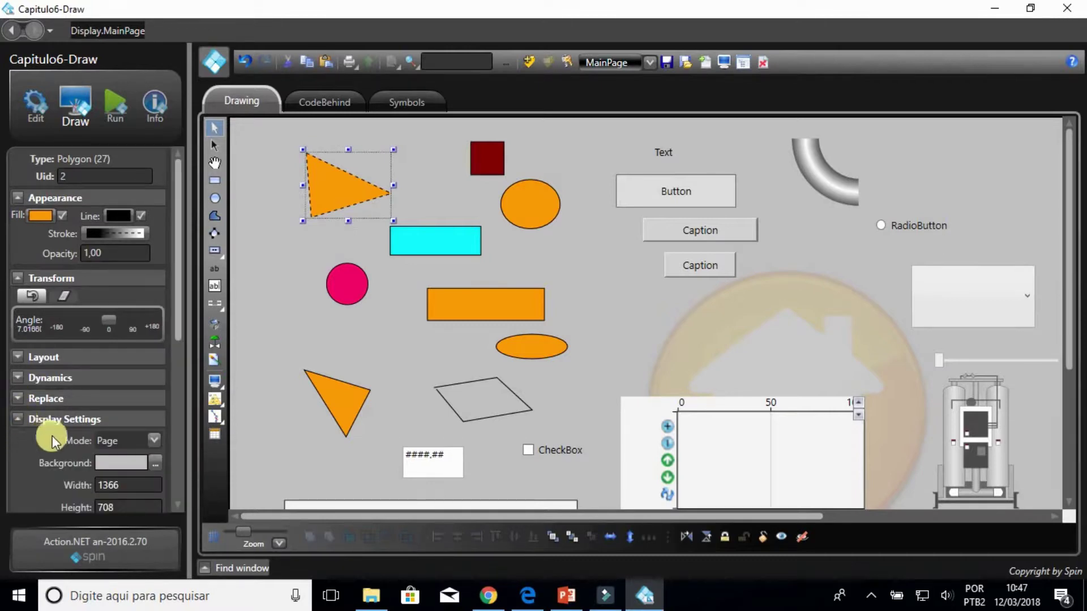
scroll(52, 436, down, 2)
scroll(53, 436, down, 1)
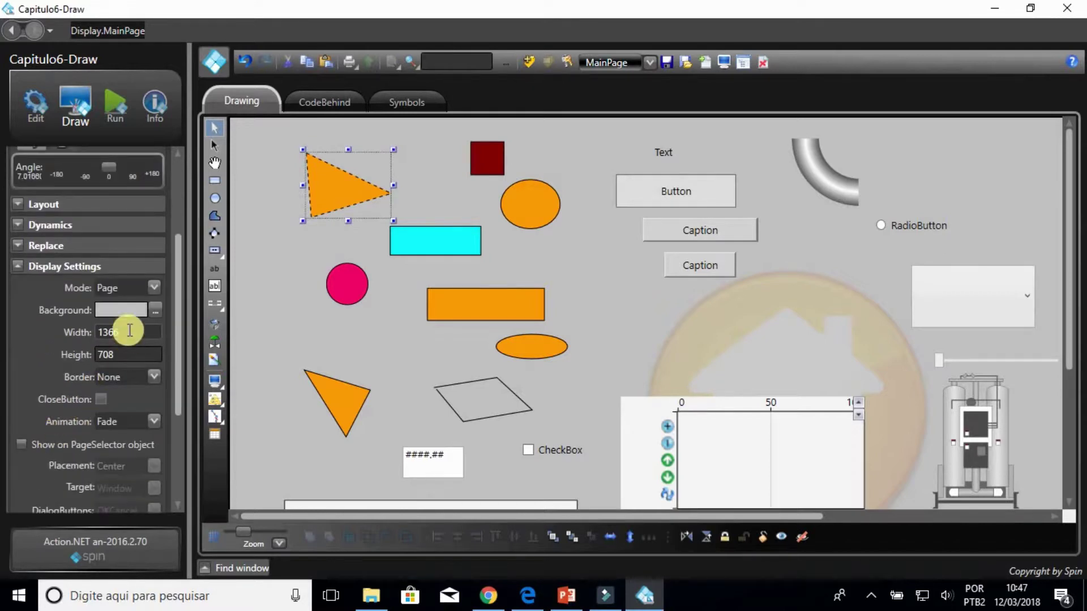
scroll(128, 329, down, 2)
scroll(128, 328, down, 2)
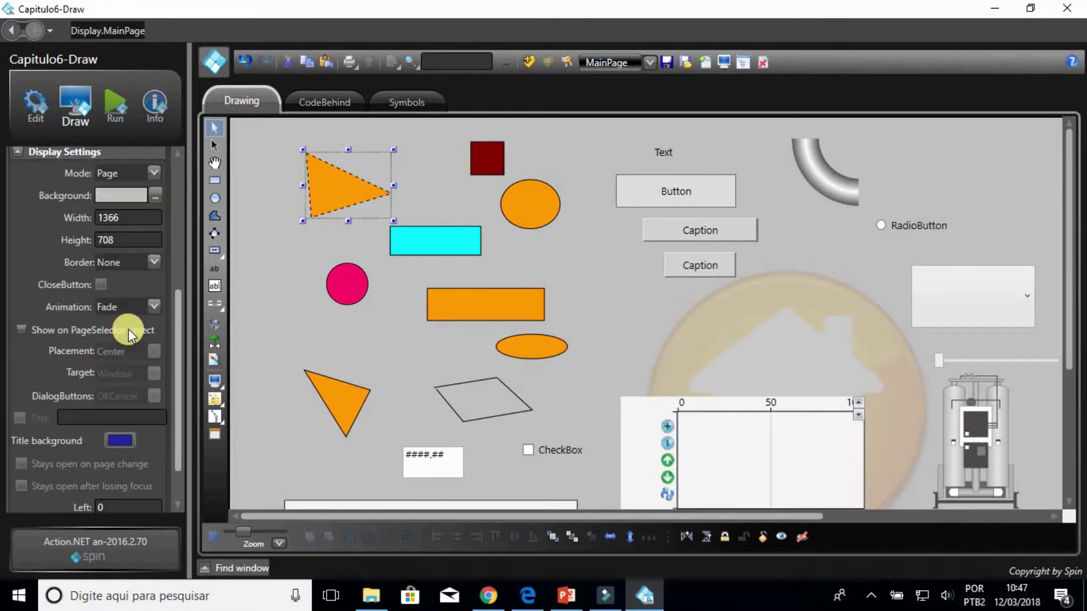
scroll(128, 328, up, 1)
scroll(128, 329, up, 1)
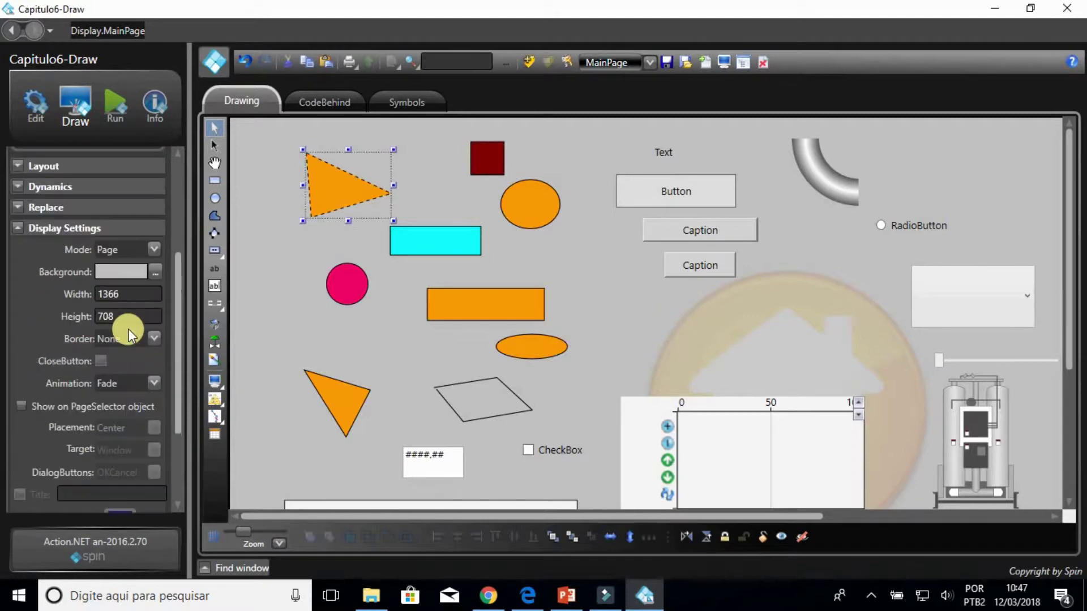
click(18, 229)
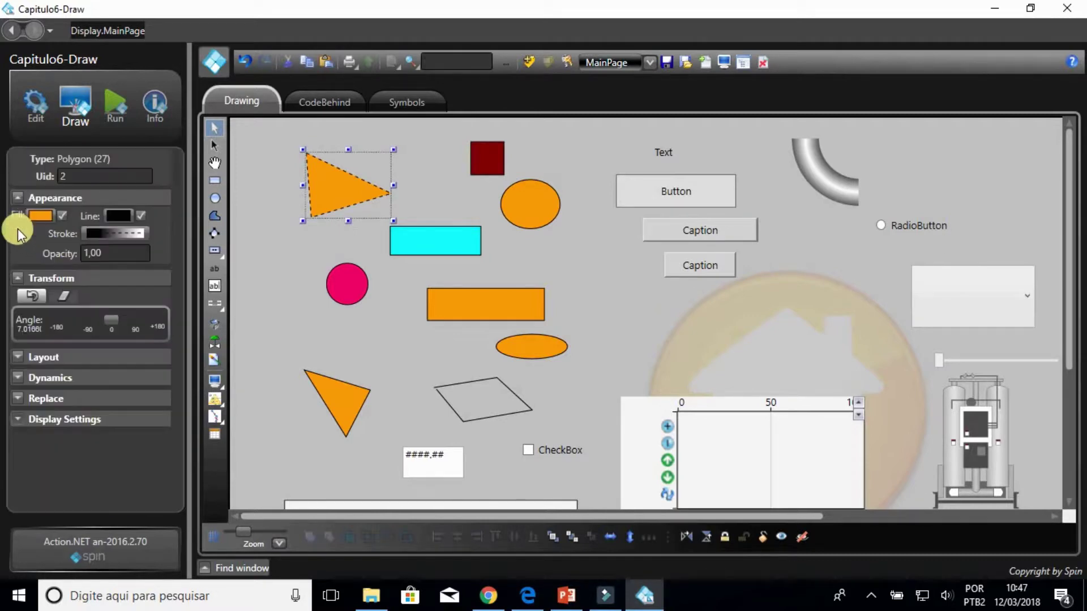
- Add an Action dynamic to the upper orange triangle, using the MouseLeftButtonDown event and the RunScript action
double_click(352, 194)
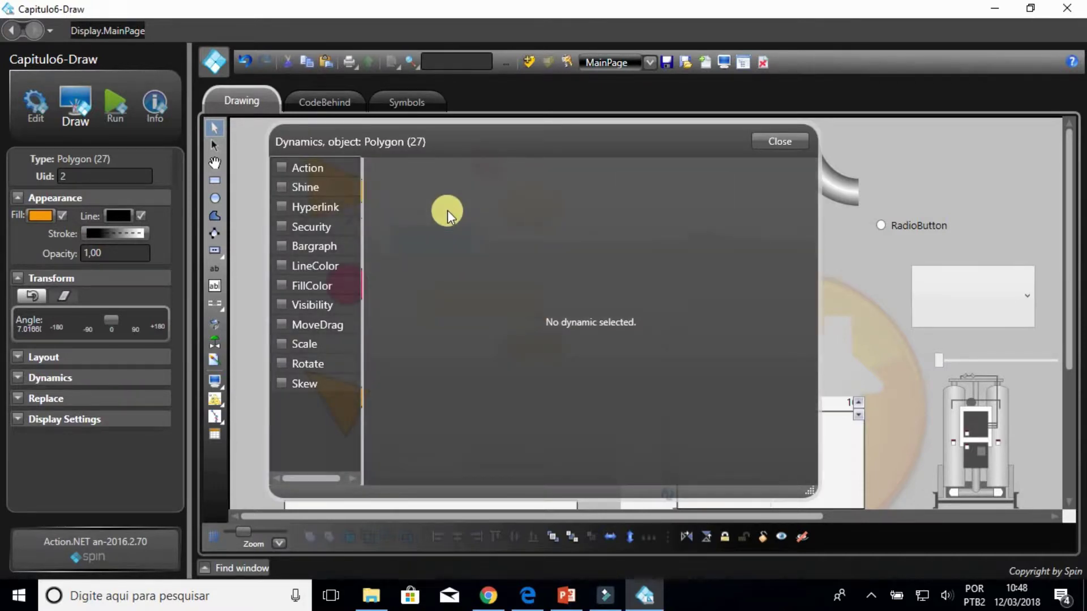
click(285, 168)
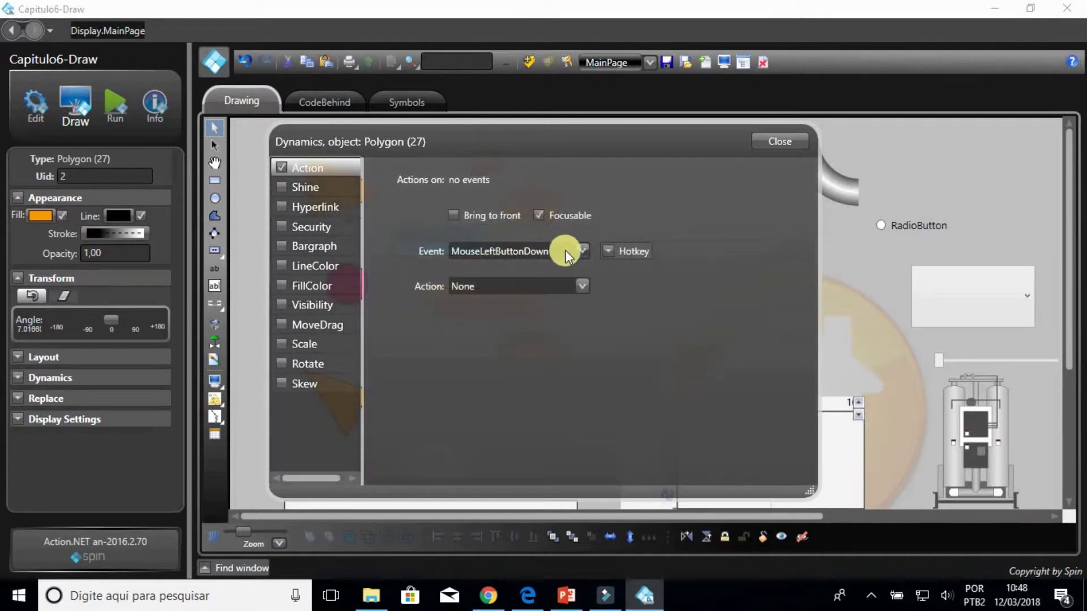
click(582, 251)
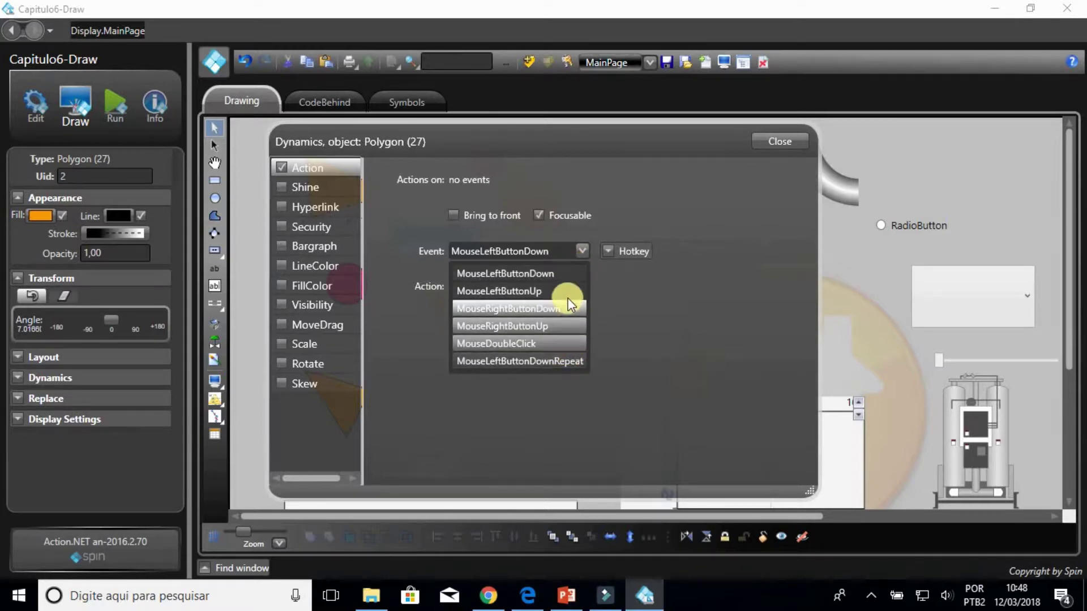
click(561, 270)
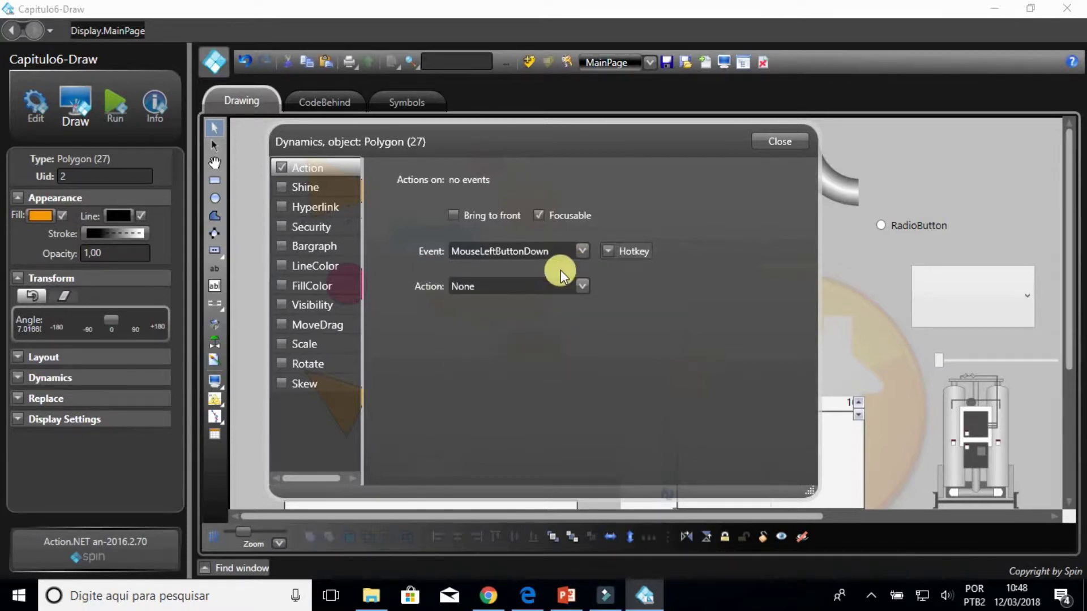
click(566, 287)
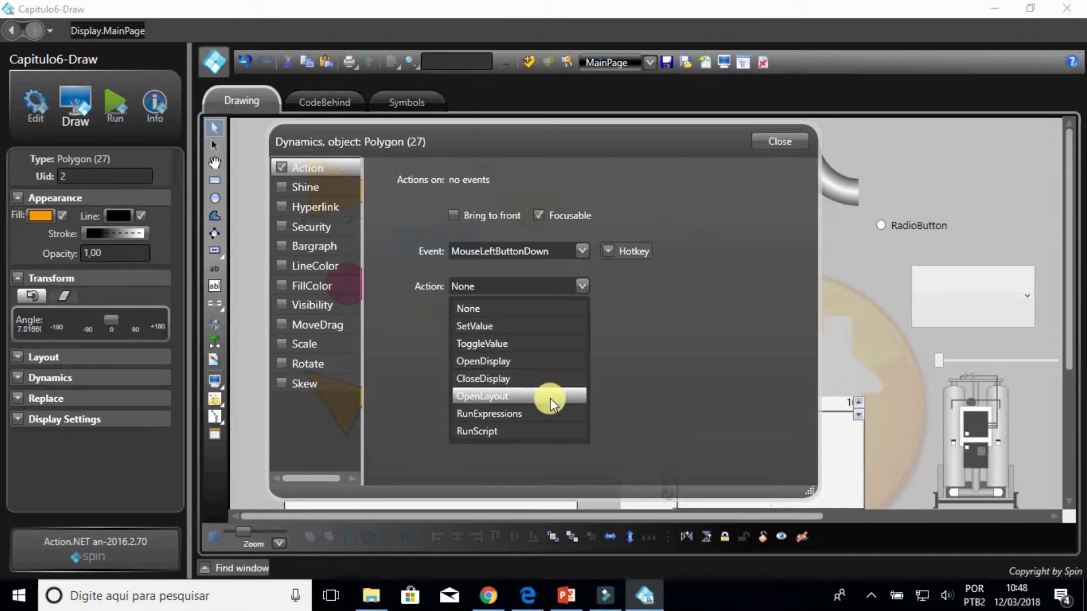
click(551, 430)
click(526, 321)
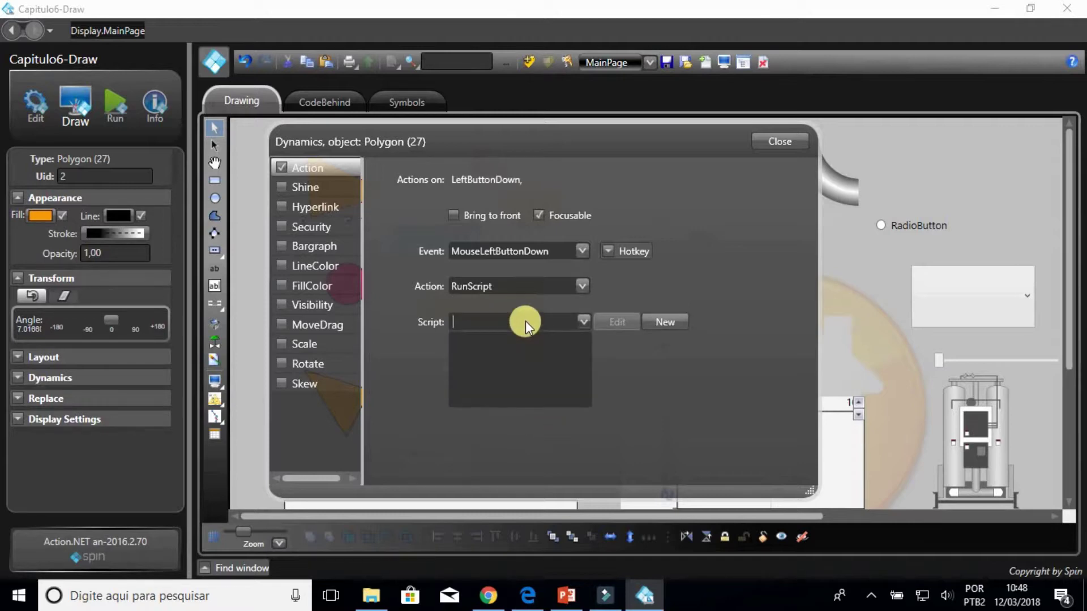
click(526, 321)
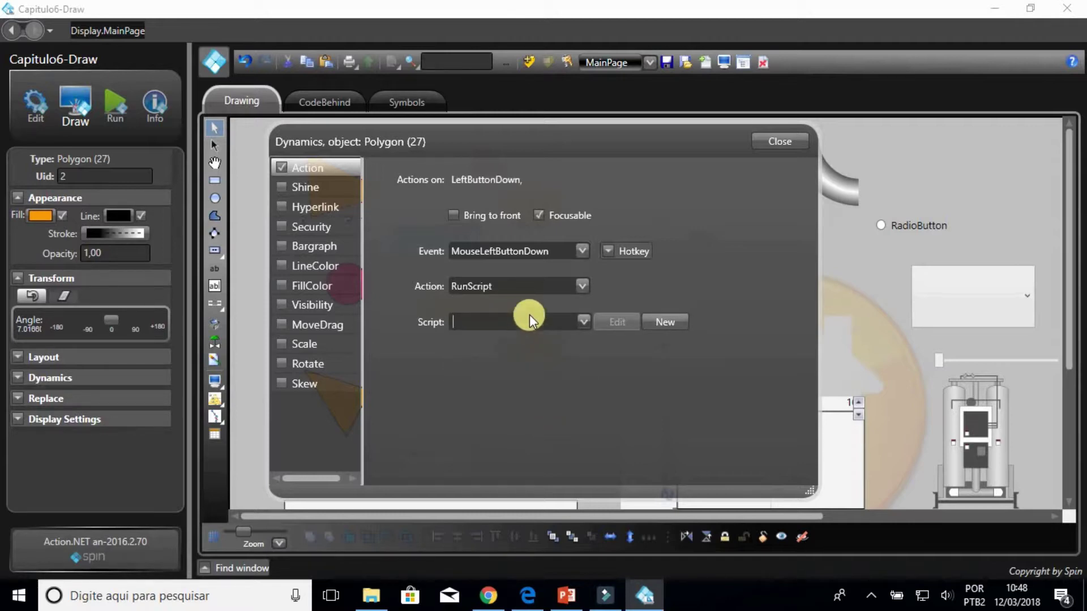
click(674, 325)
scroll(473, 401, down, 3)
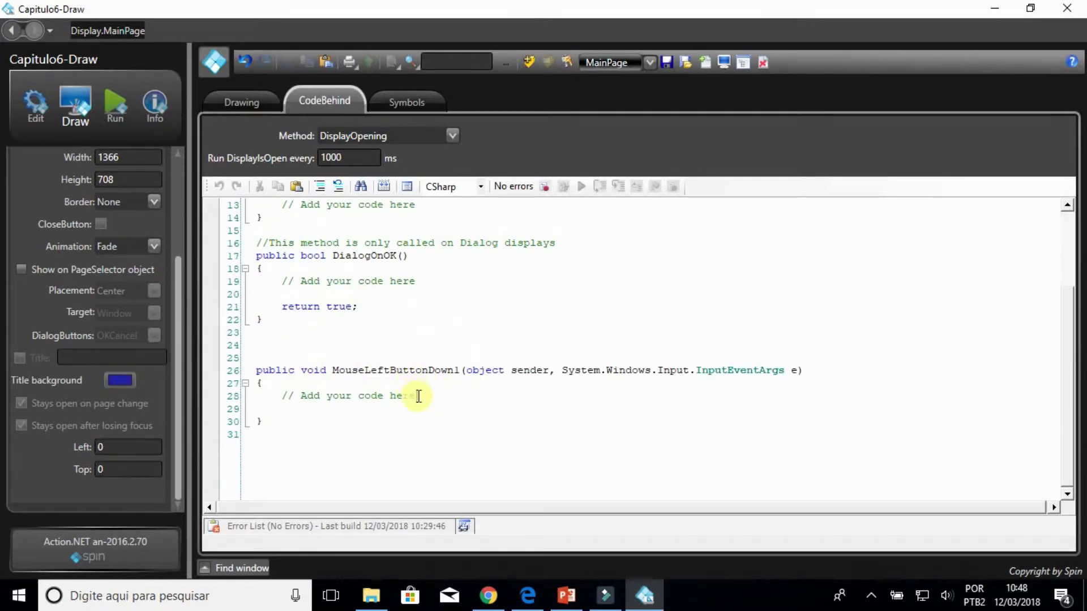
drag(417, 393, 290, 398)
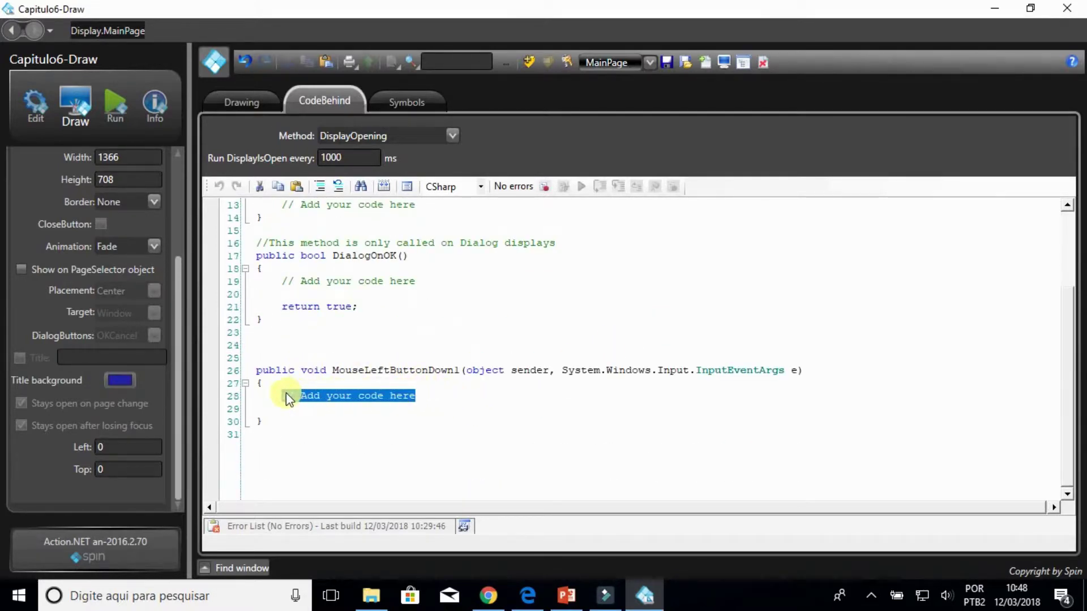
text(Tag.)
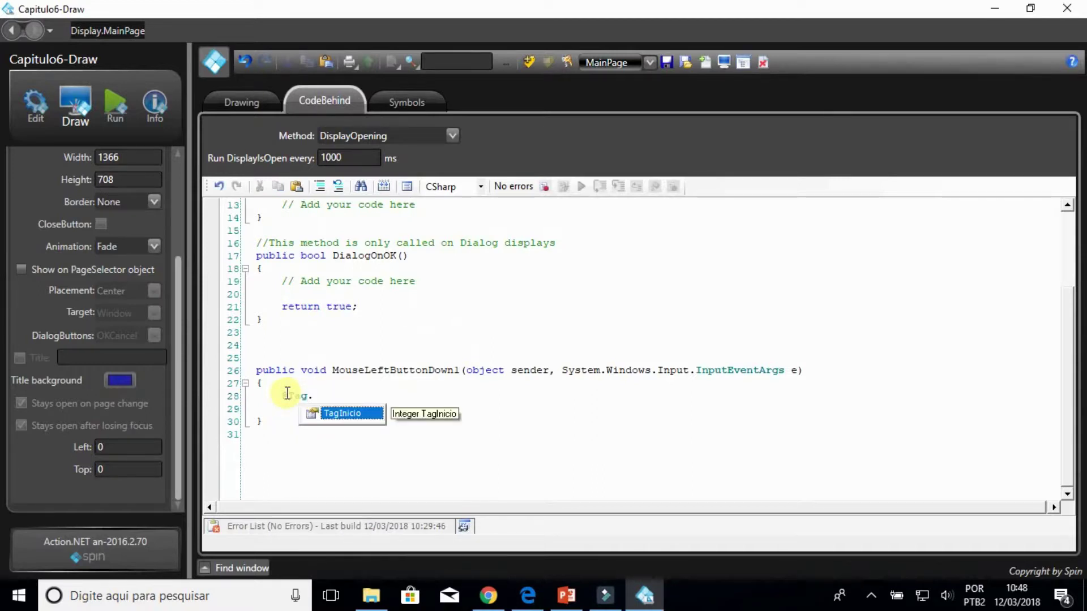
key(Return)
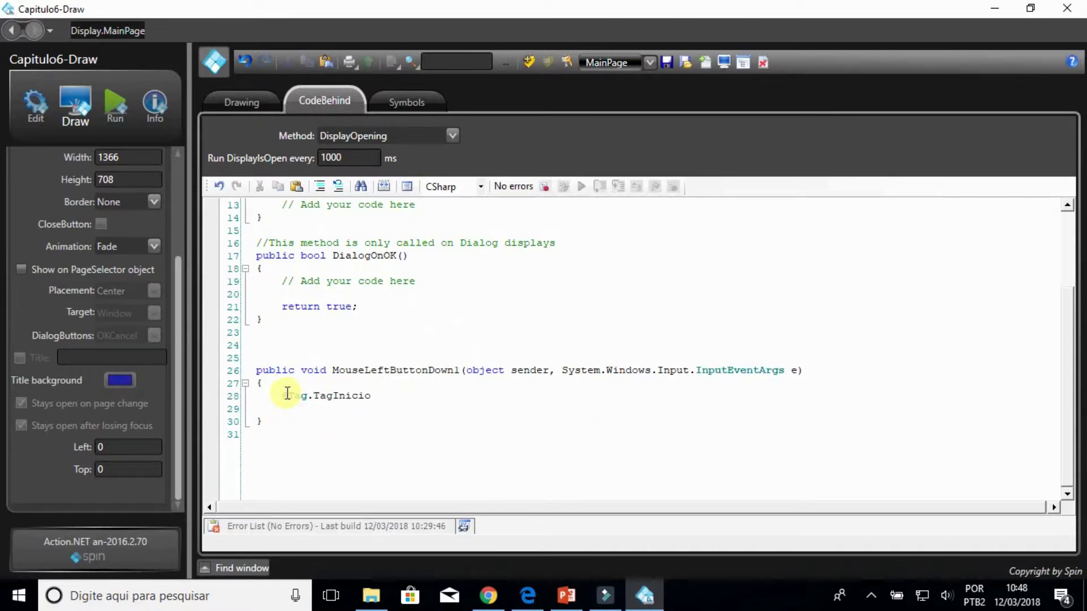
text(= 0;)
click(388, 193)
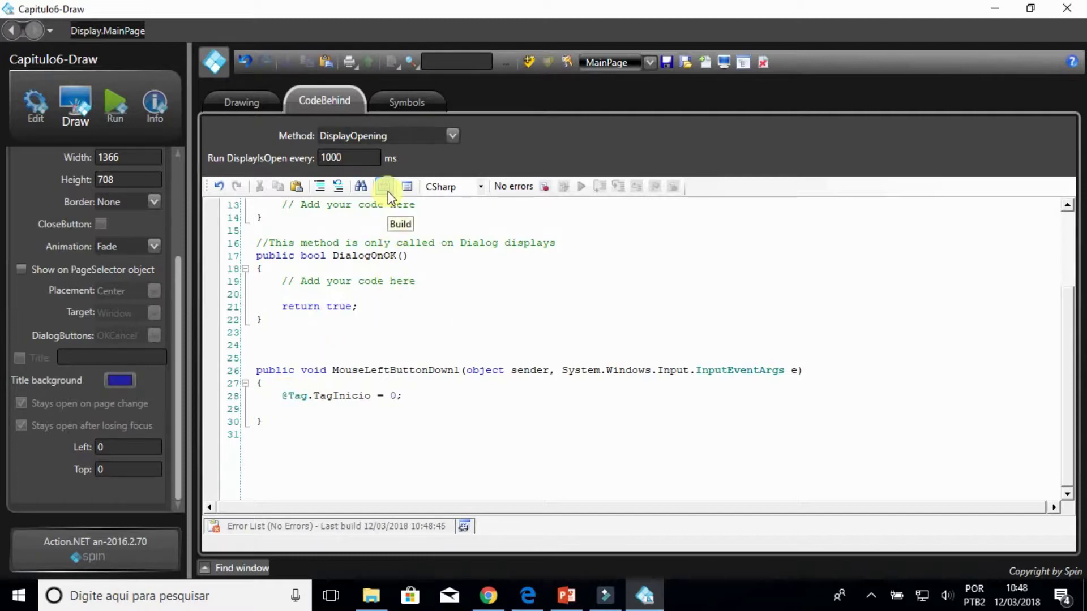
- Return to the drawing and add a Shine dynamic to the upper orange triangle with the tooltip "Clique uma vez."
click(249, 106)
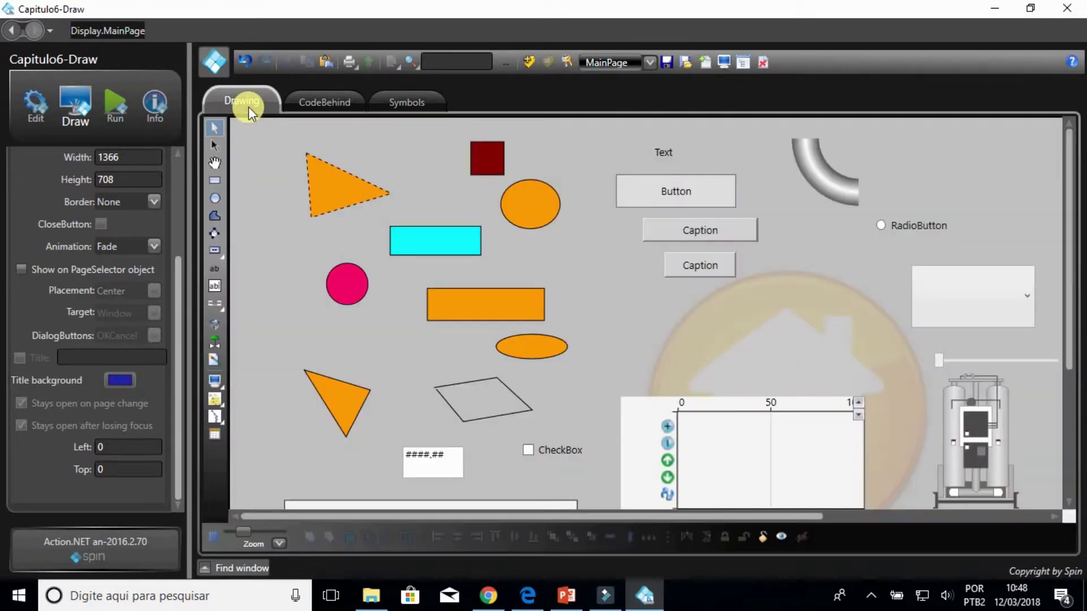
double_click(336, 184)
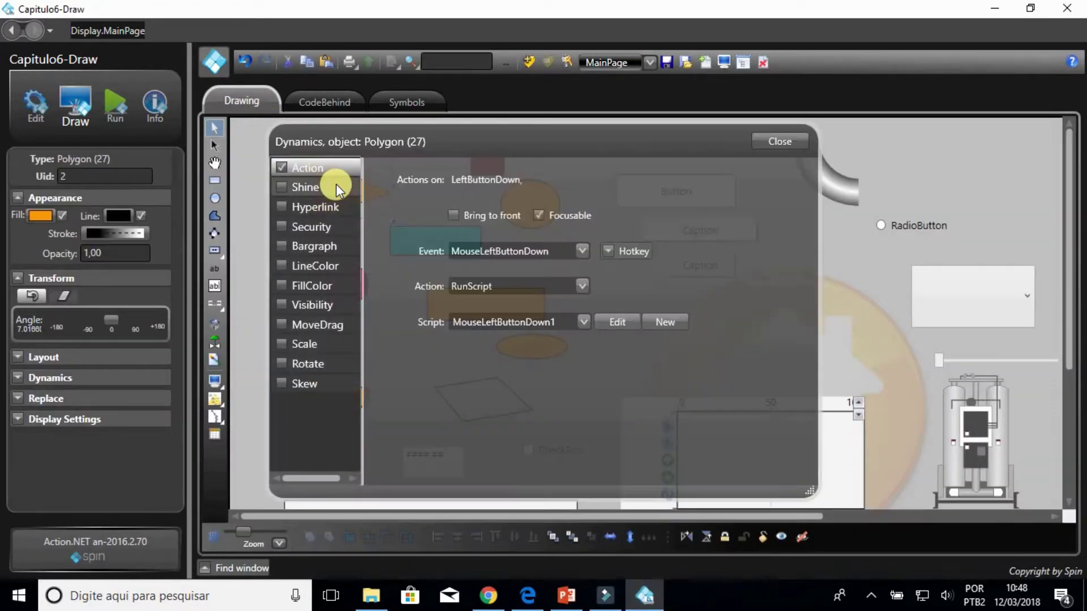
click(309, 186)
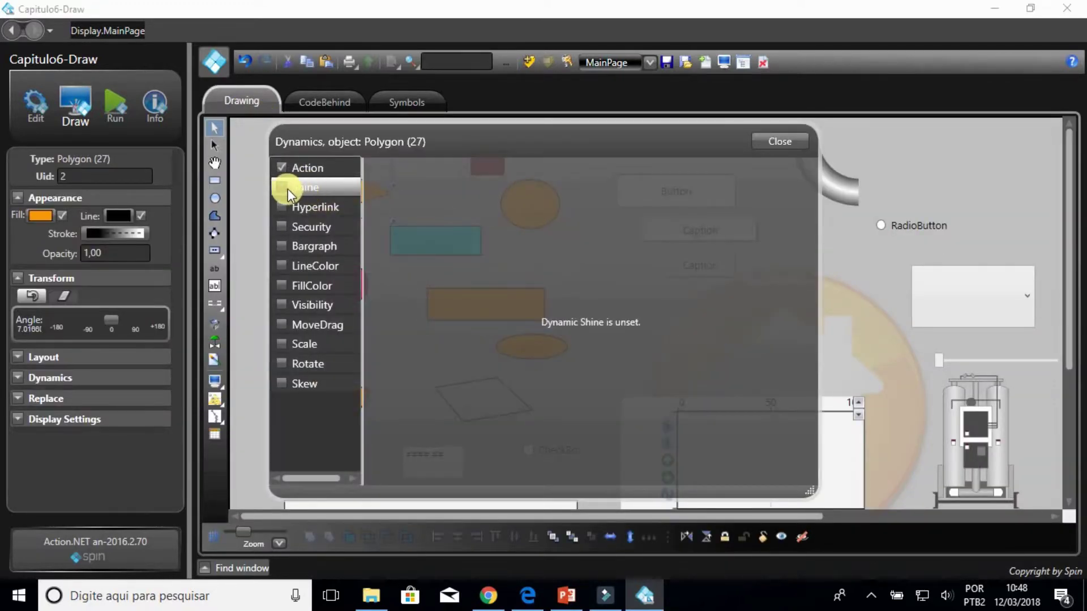
click(283, 188)
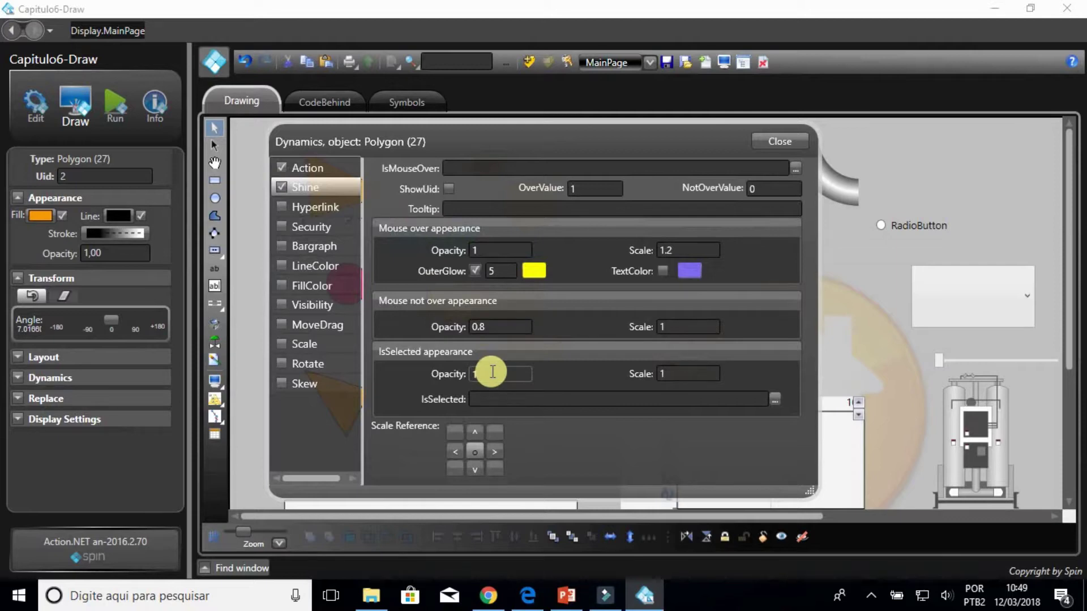
click(485, 206)
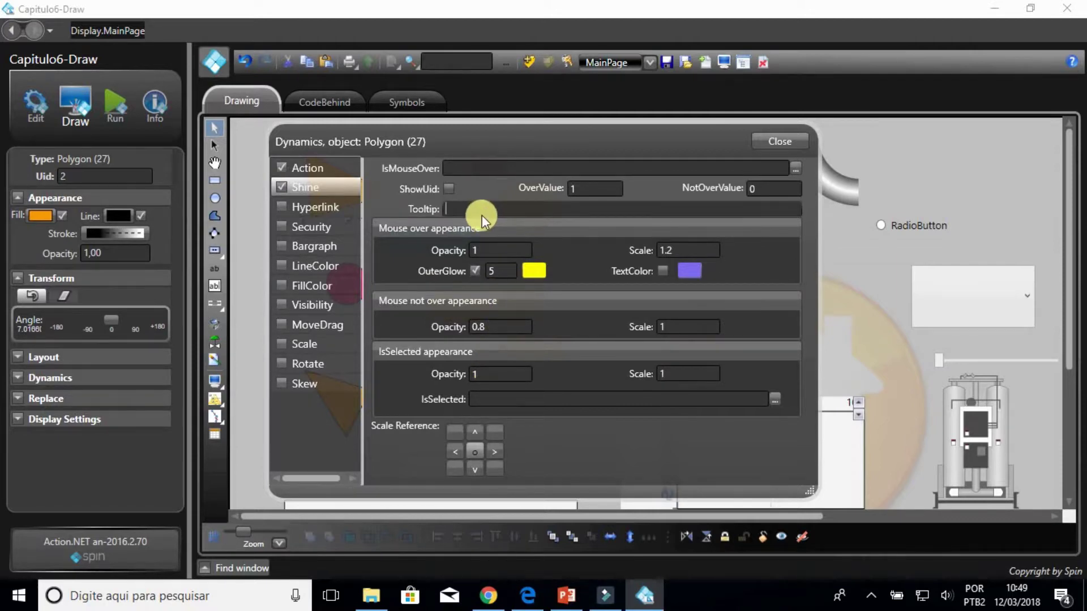
text(Clique uma vez.)
click(345, 208)
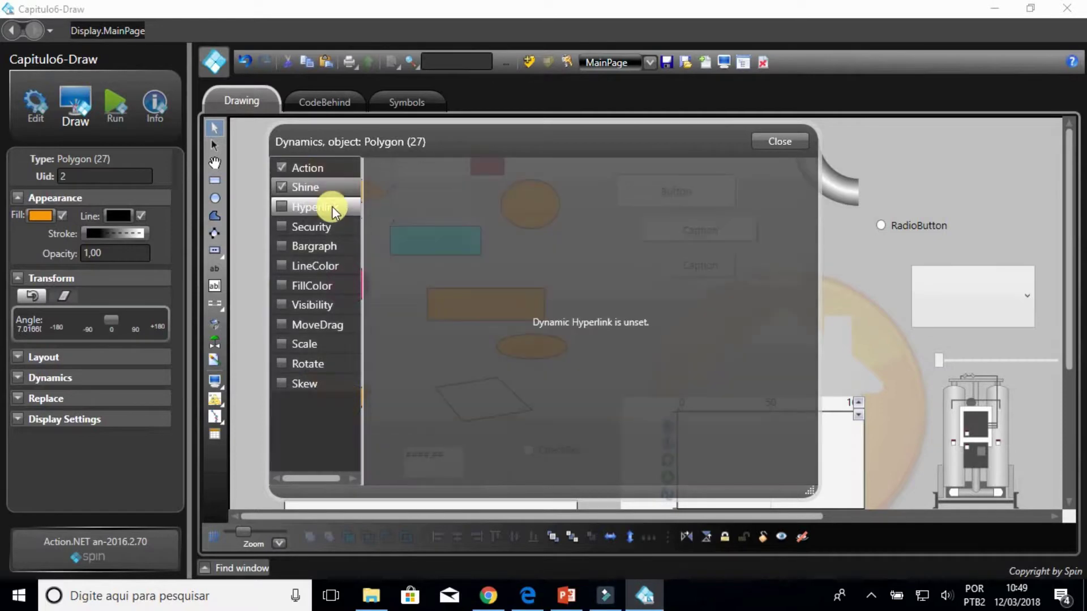
click(282, 208)
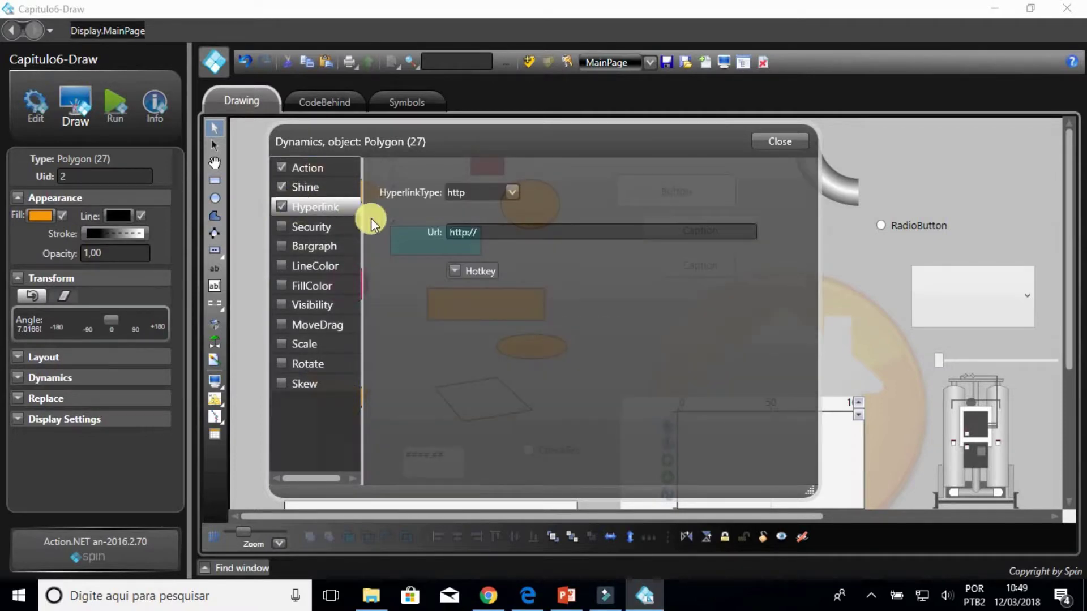
click(499, 229)
text(spinen)
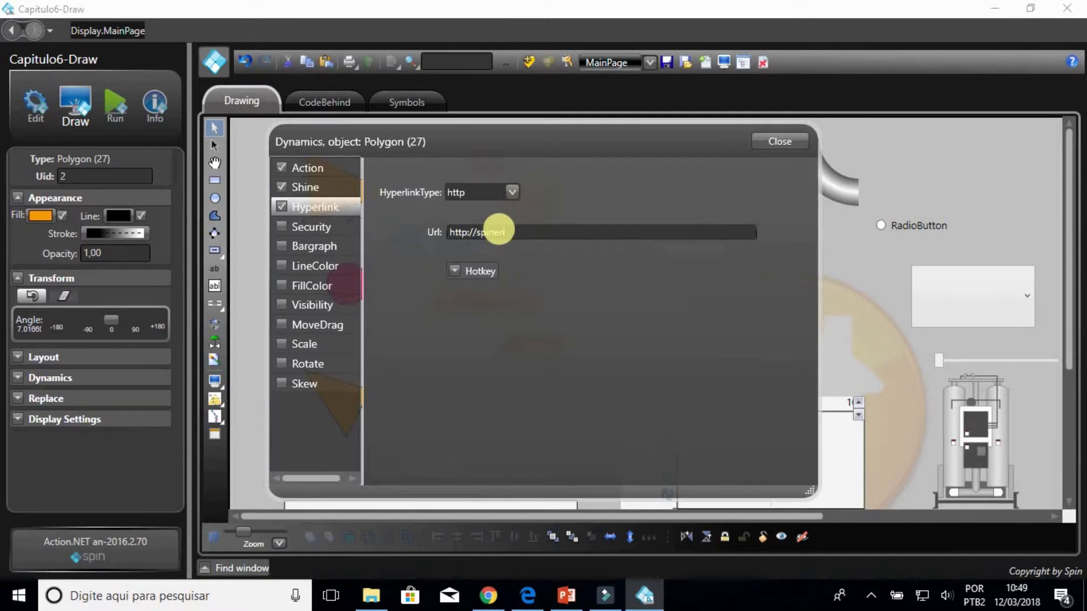
text(genharia.com.br)
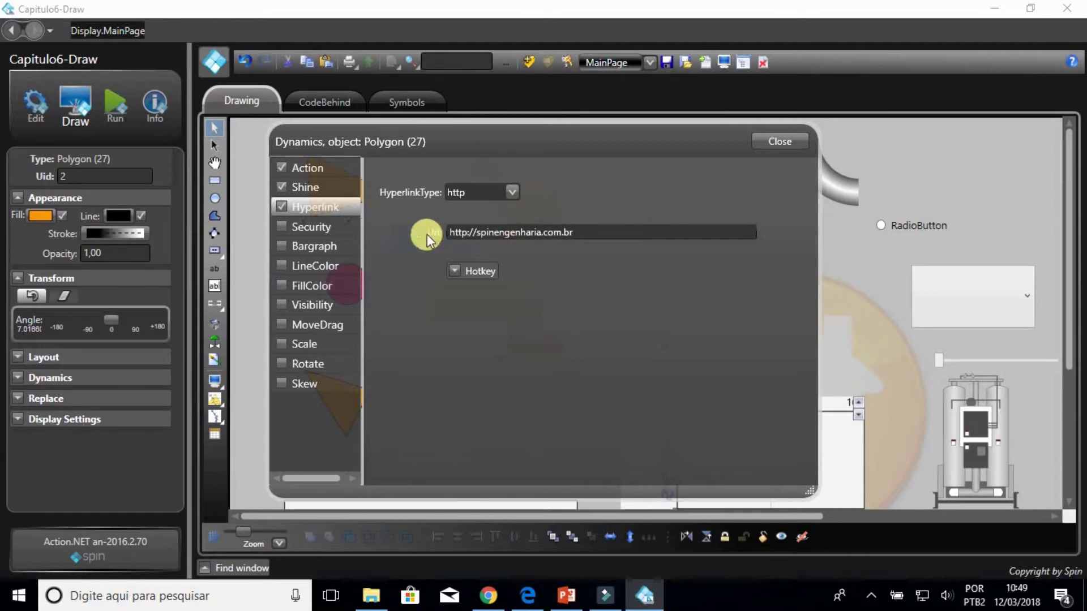
- Try the triangle's Security dynamic to review its disable, permission and confirmation options, and turn it off again
click(279, 229)
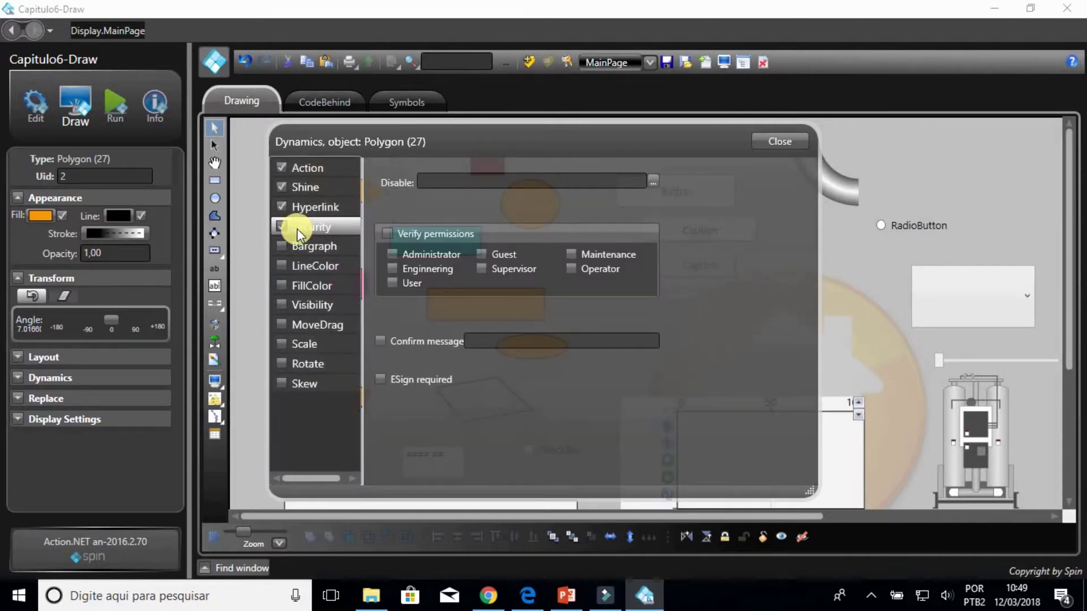
click(282, 227)
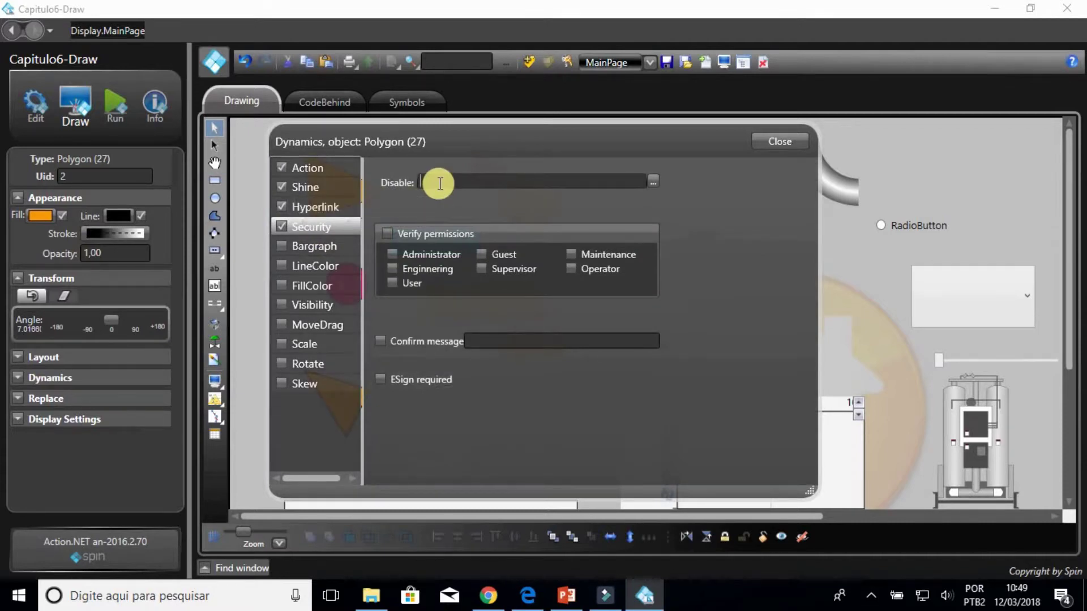
click(440, 183)
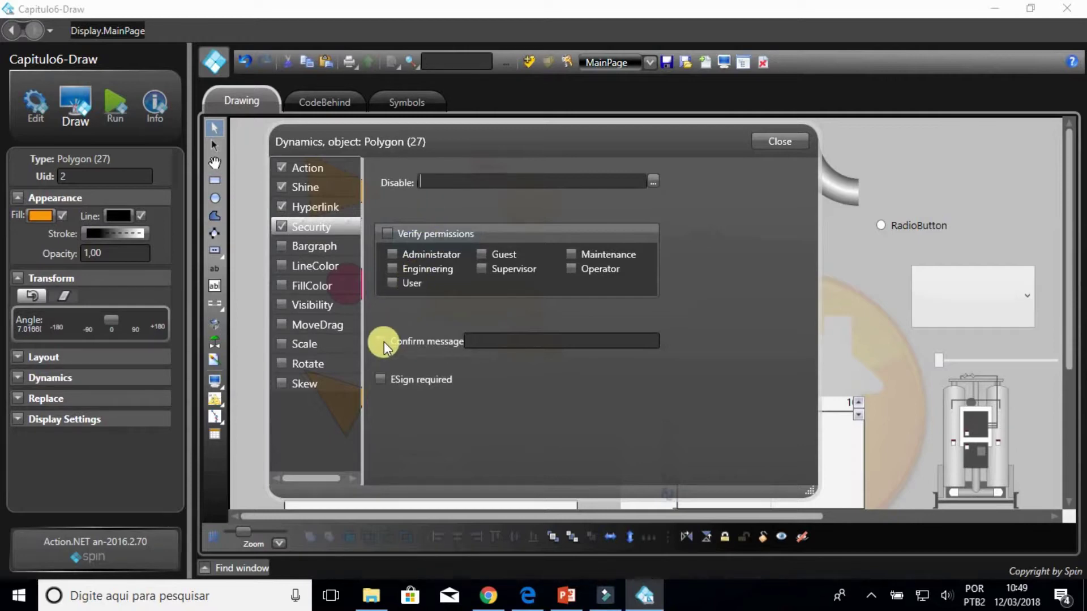
click(280, 227)
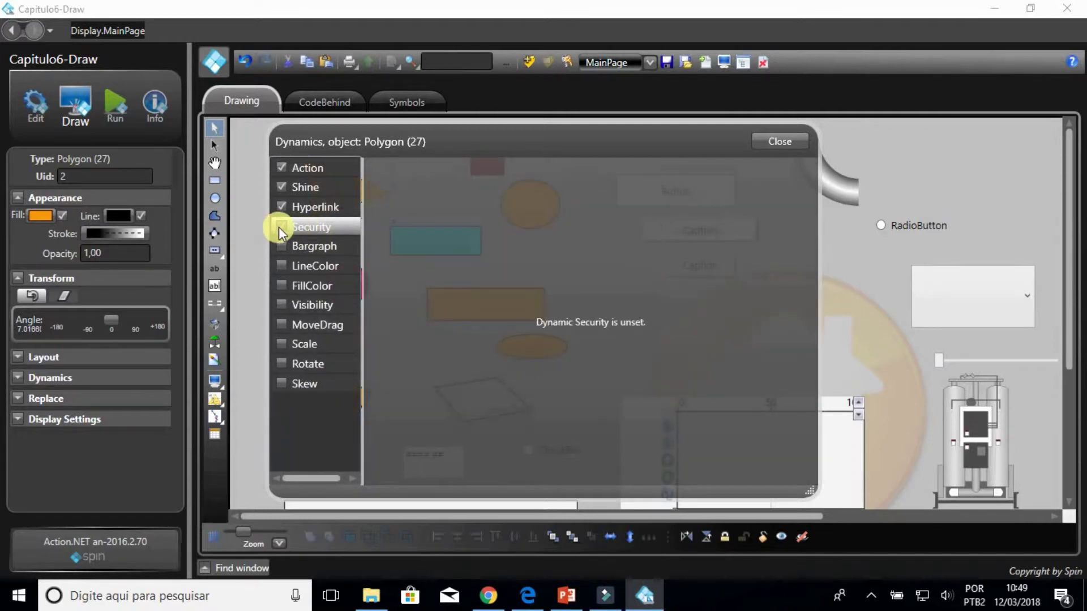
- Add a Bargraph dynamic to the triangle with the expression Tag.TagInicio and set the value range's upper limit to 5
click(284, 246)
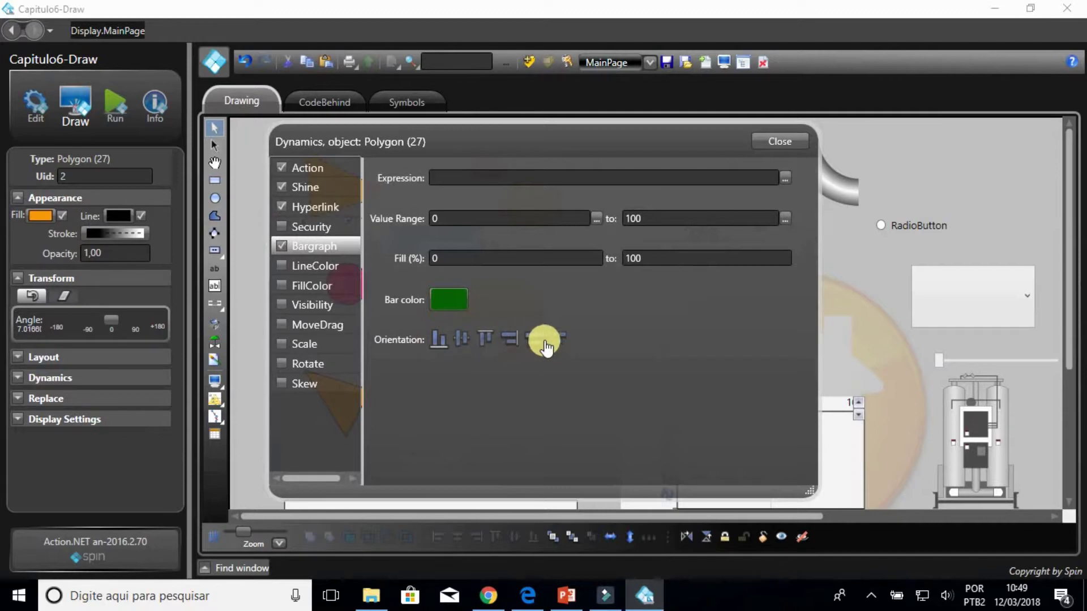
click(479, 178)
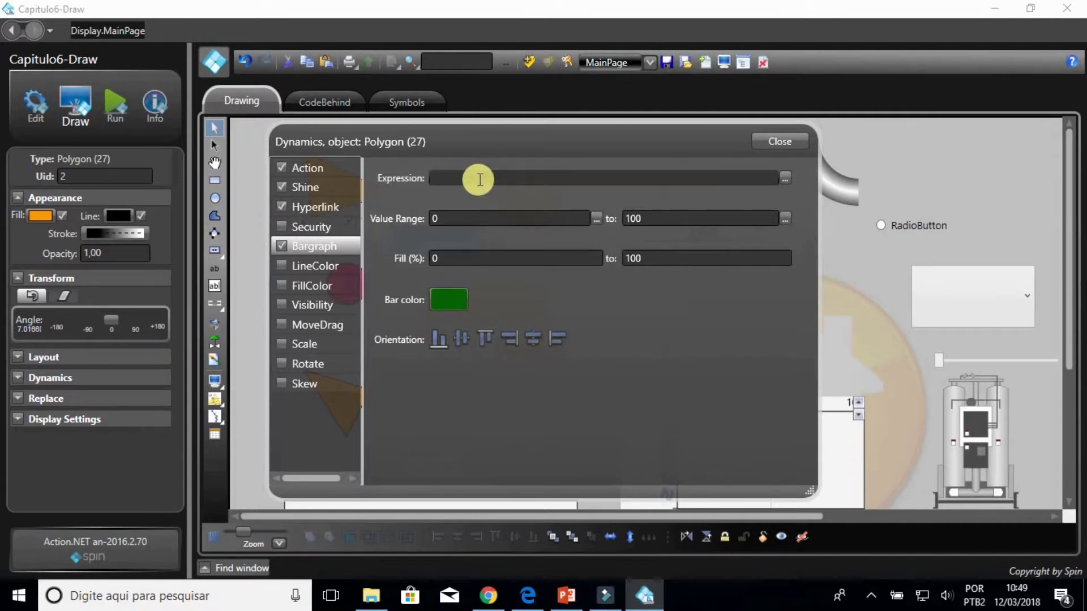
text(Tag.)
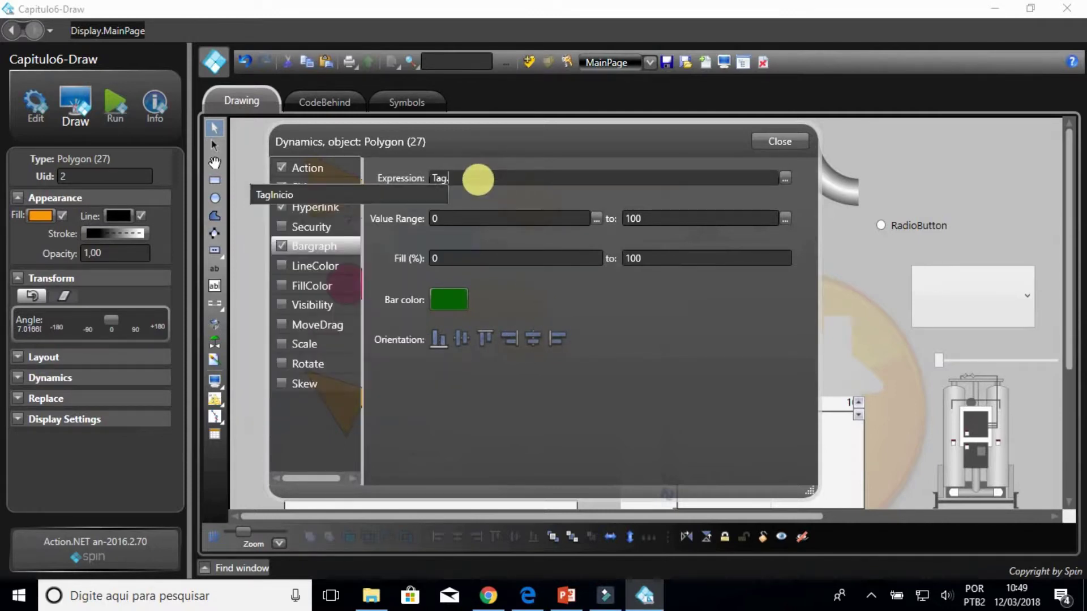
text(TagInicio)
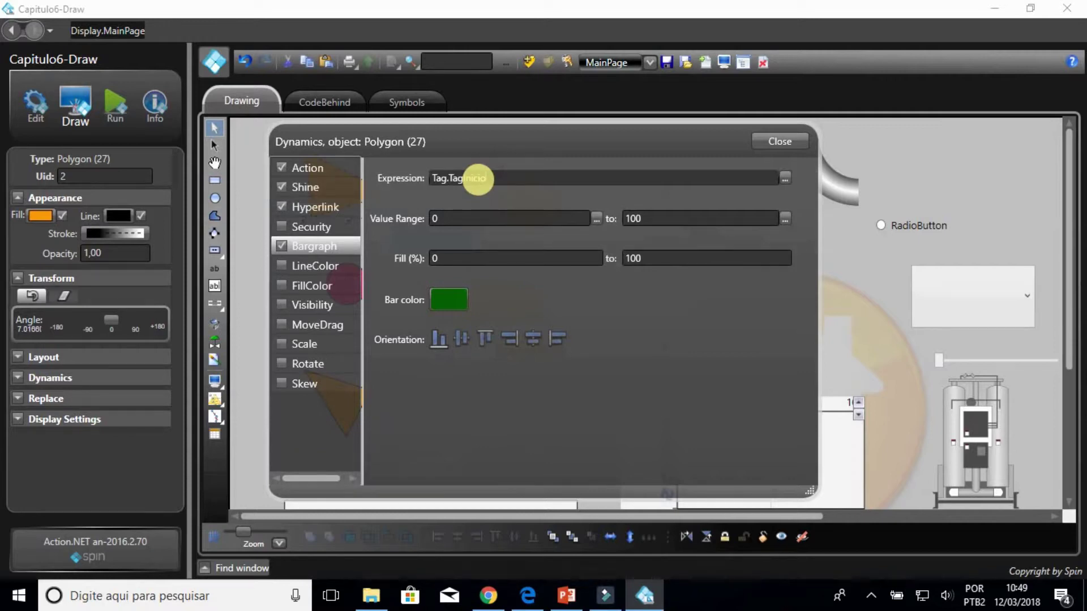
key(End)
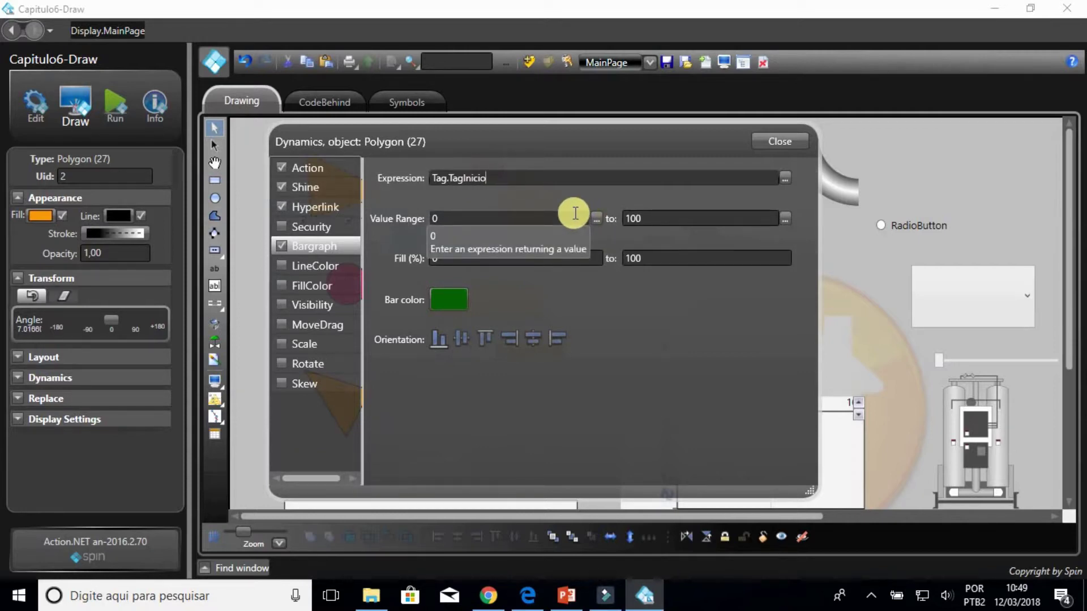
drag(643, 217, 619, 225)
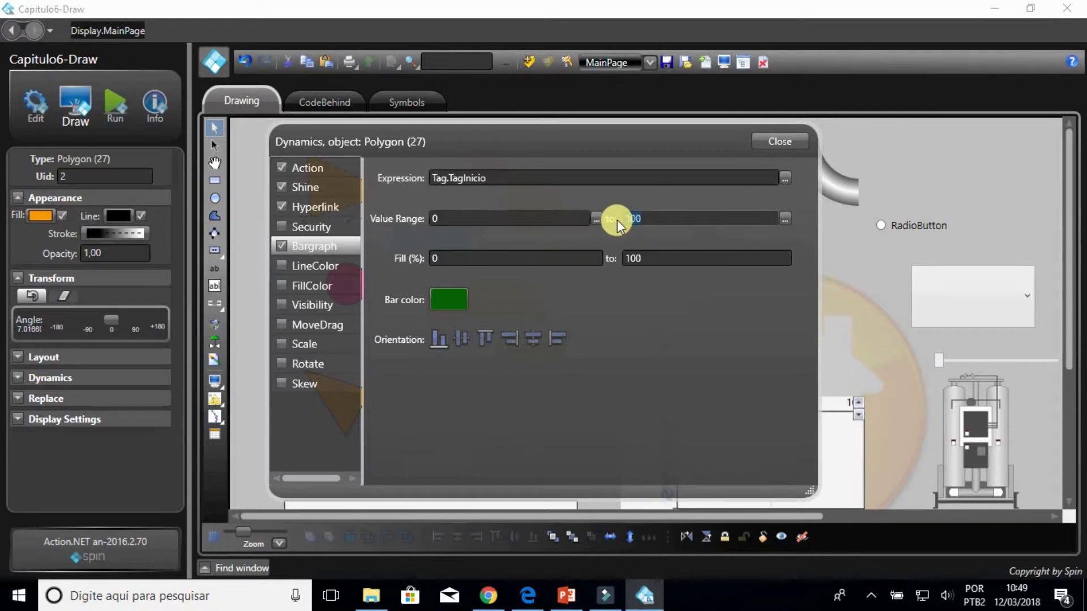
text(5)
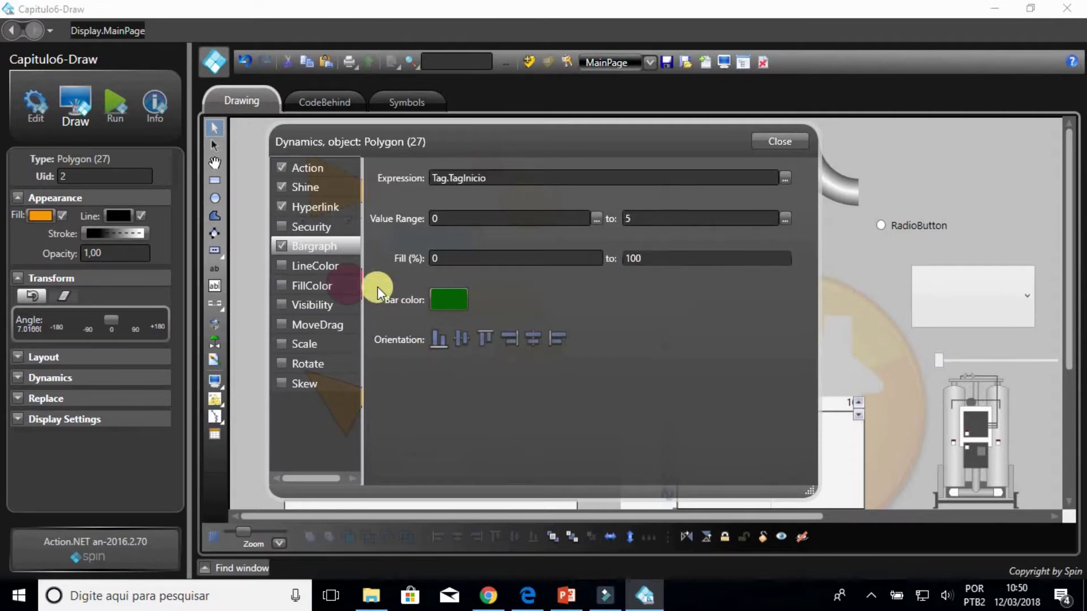
- Try a LineColor dynamic on the triangle, adding an extra limit row with value 2 and deleting it, and turn LineColor off again
click(284, 266)
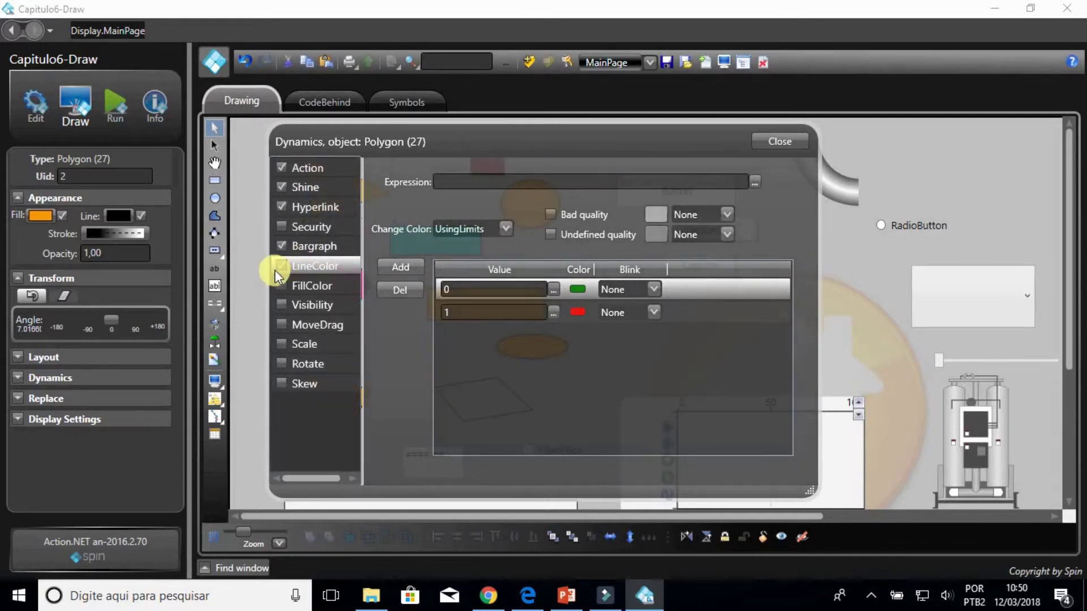
click(280, 266)
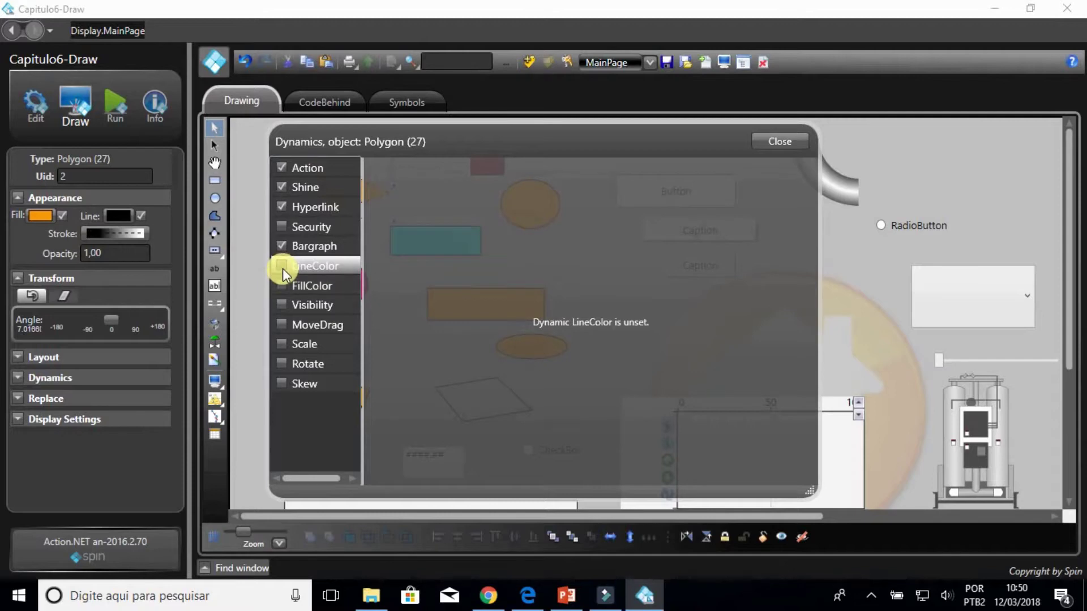
click(283, 268)
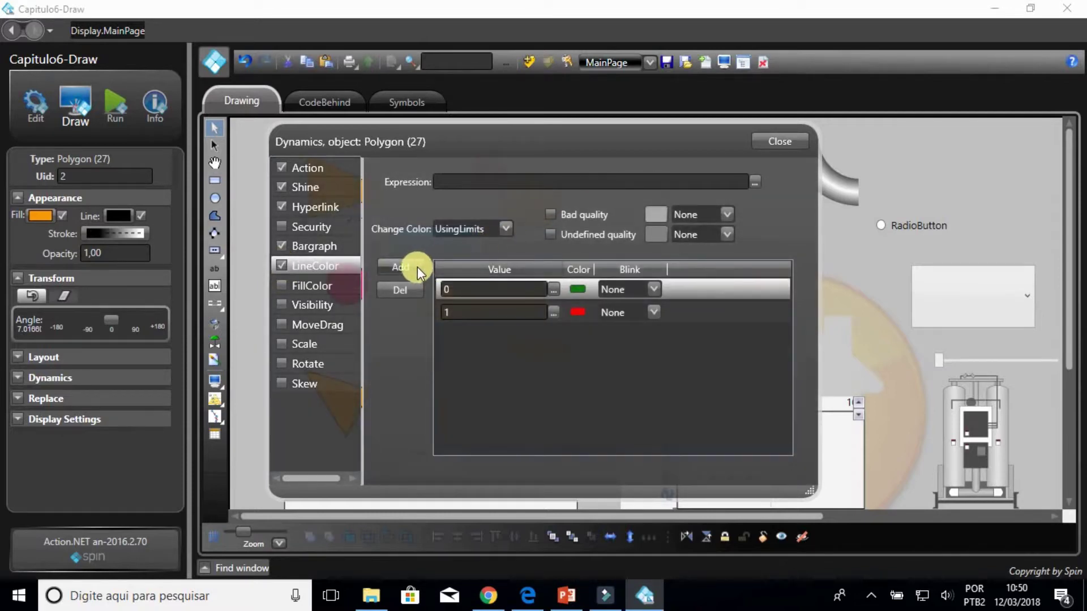
click(416, 267)
click(461, 310)
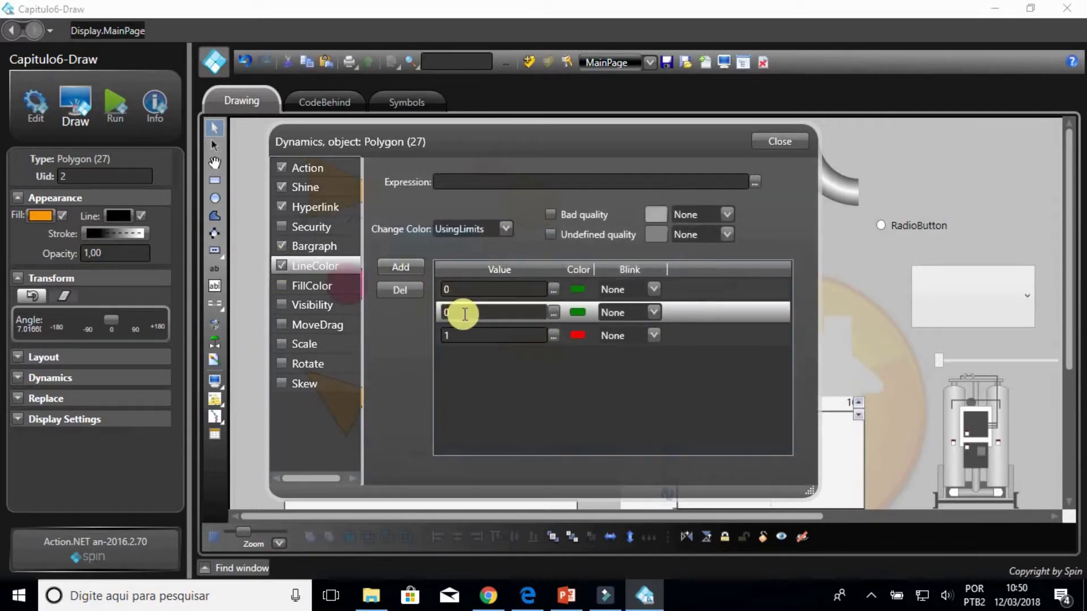
text(2)
click(408, 291)
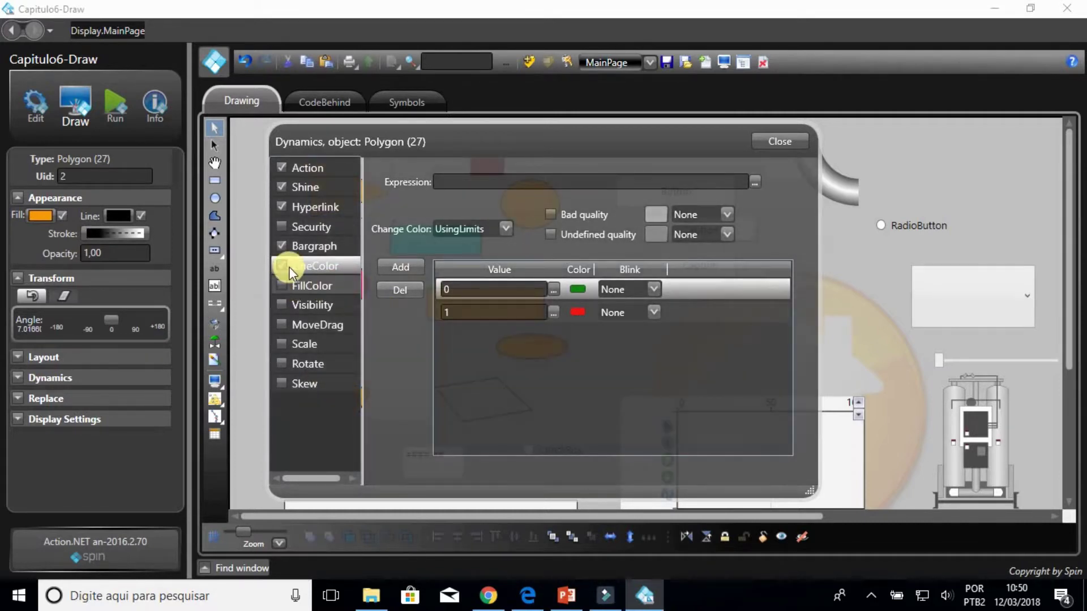
click(282, 266)
- Try the triangle's FillColor and Visibility dynamics to review their color limits and opacity options, turning each one off again
click(282, 285)
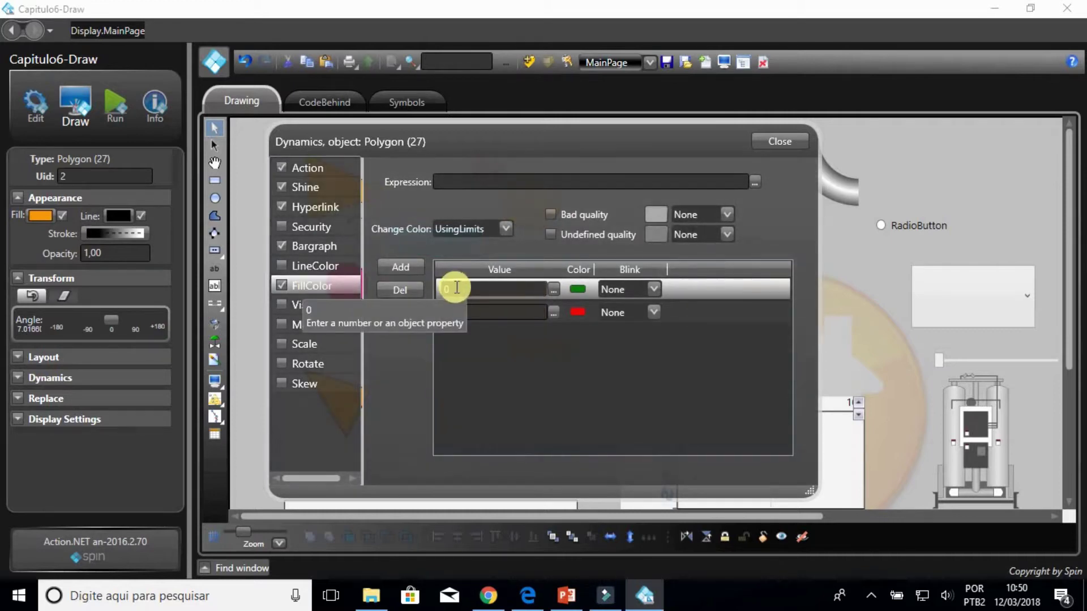
click(453, 310)
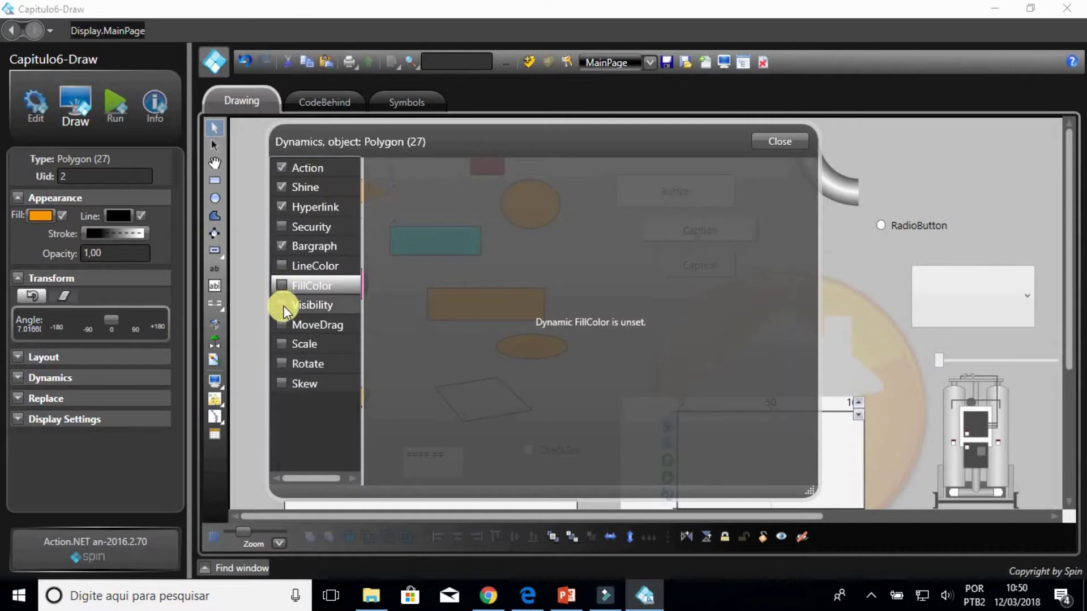
click(283, 305)
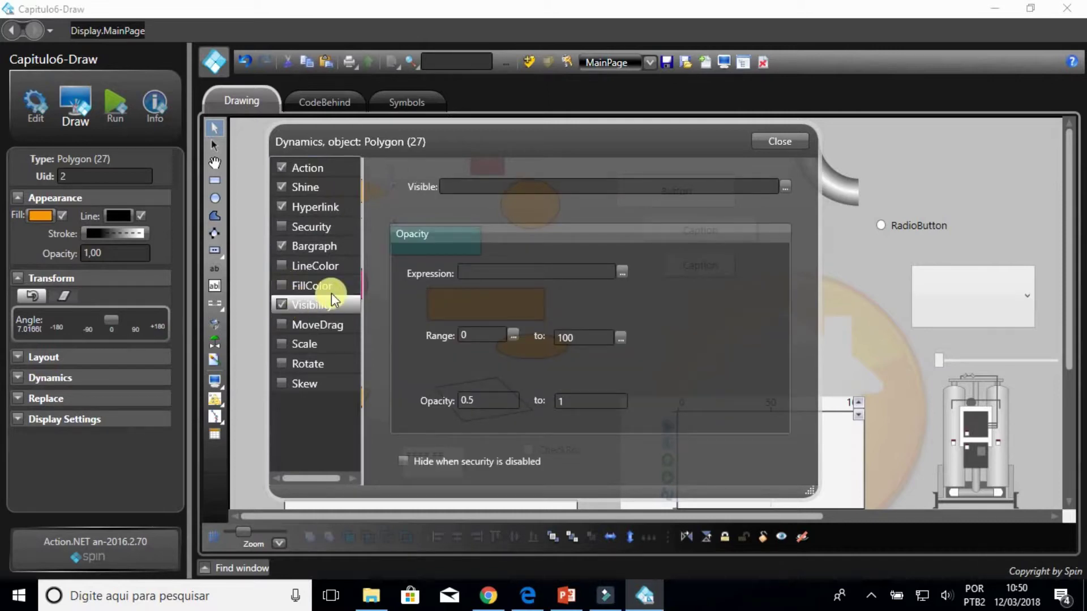
click(503, 268)
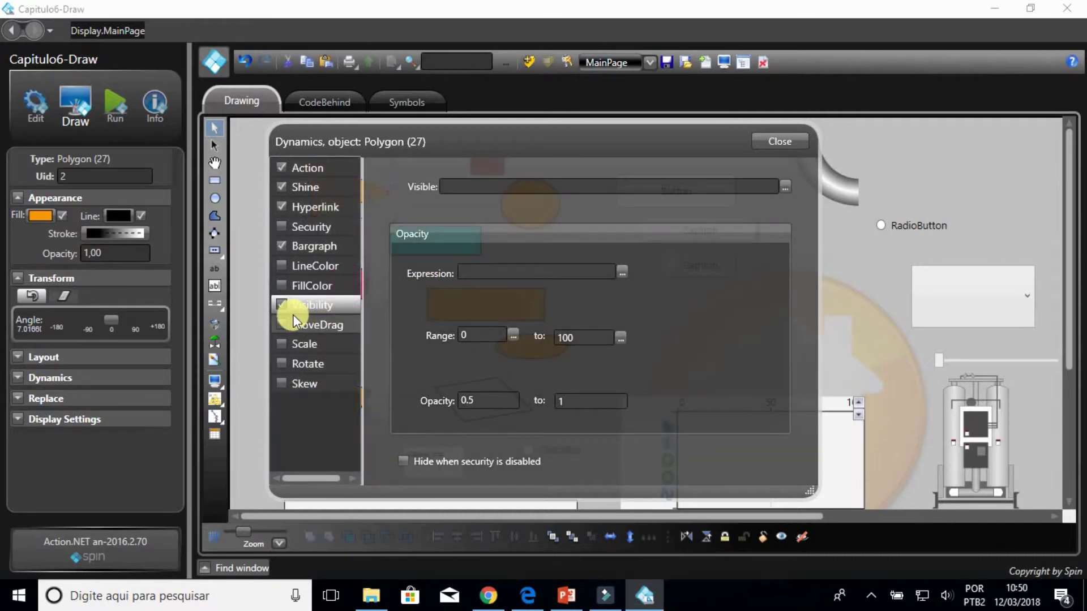
click(281, 305)
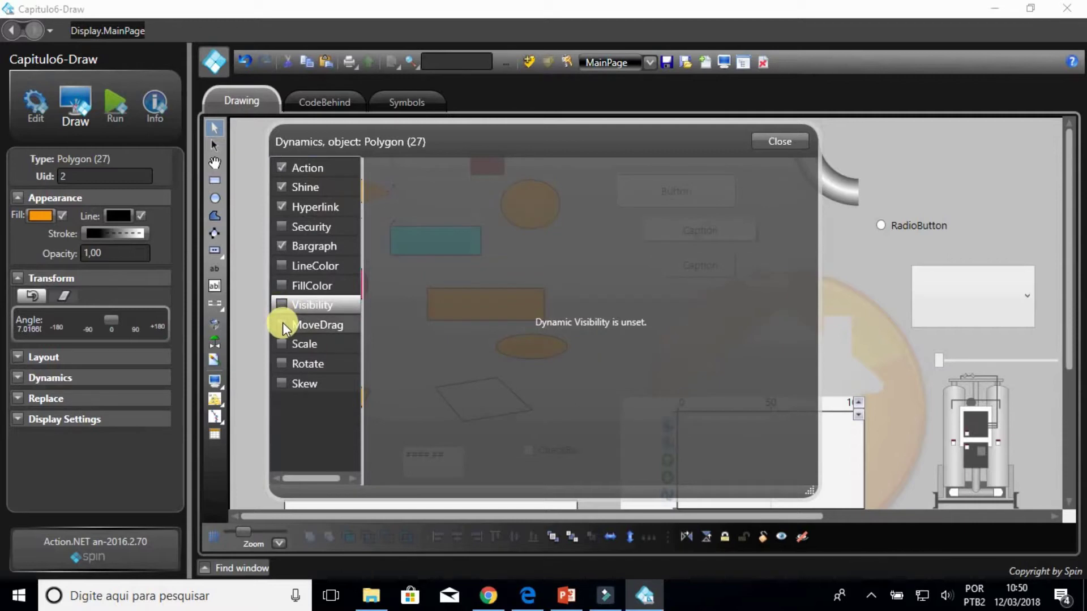
- Add a MoveDrag dynamic to the triangle with the horizontal expression Tag.TagInicio and set the horizontal range's upper limit to 5
click(283, 322)
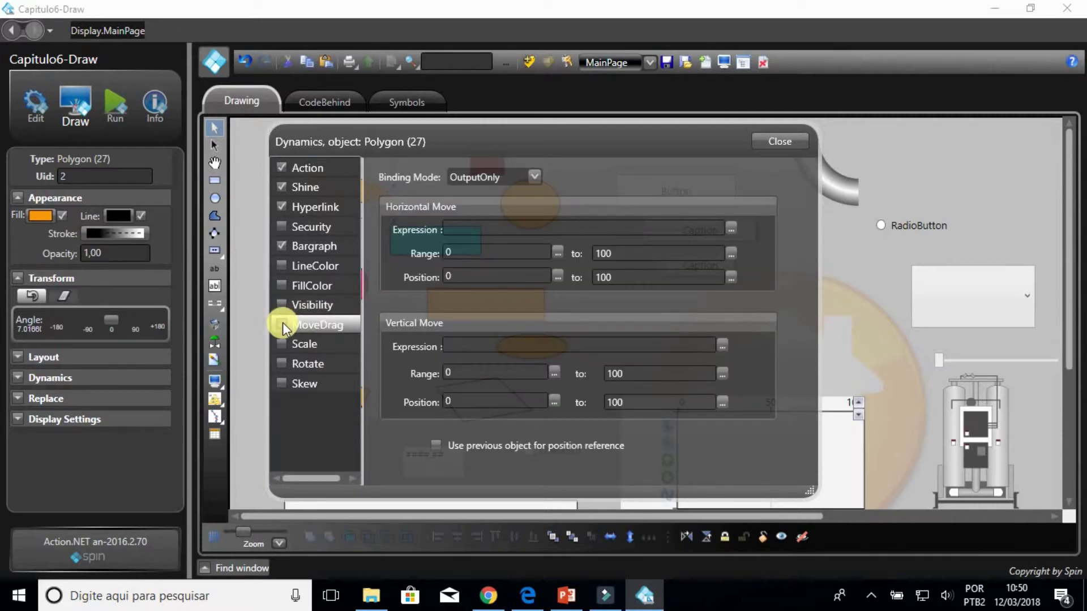
click(281, 324)
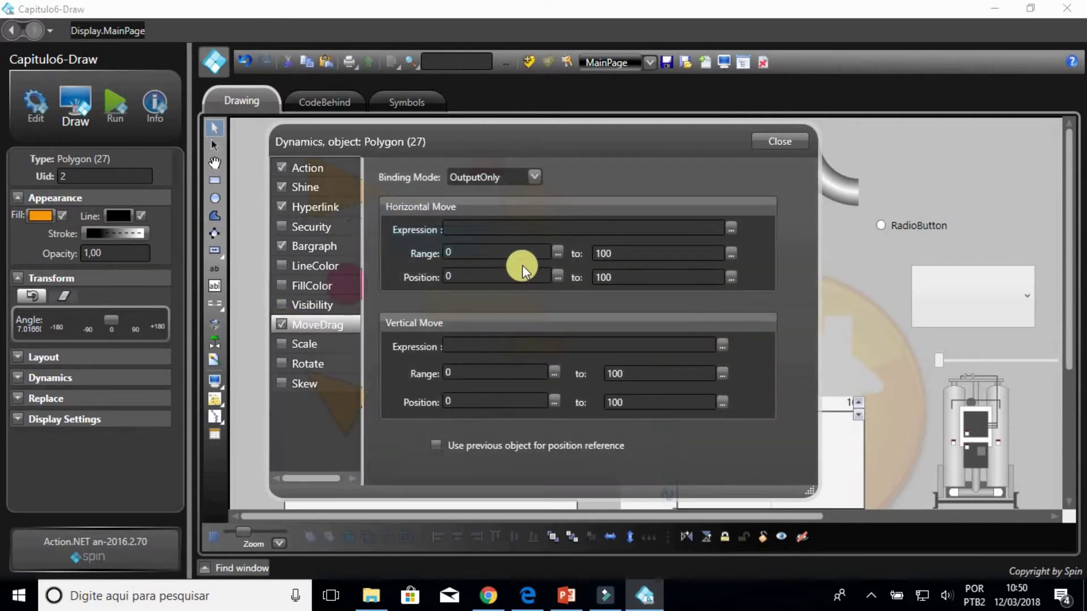
click(503, 229)
text(T)
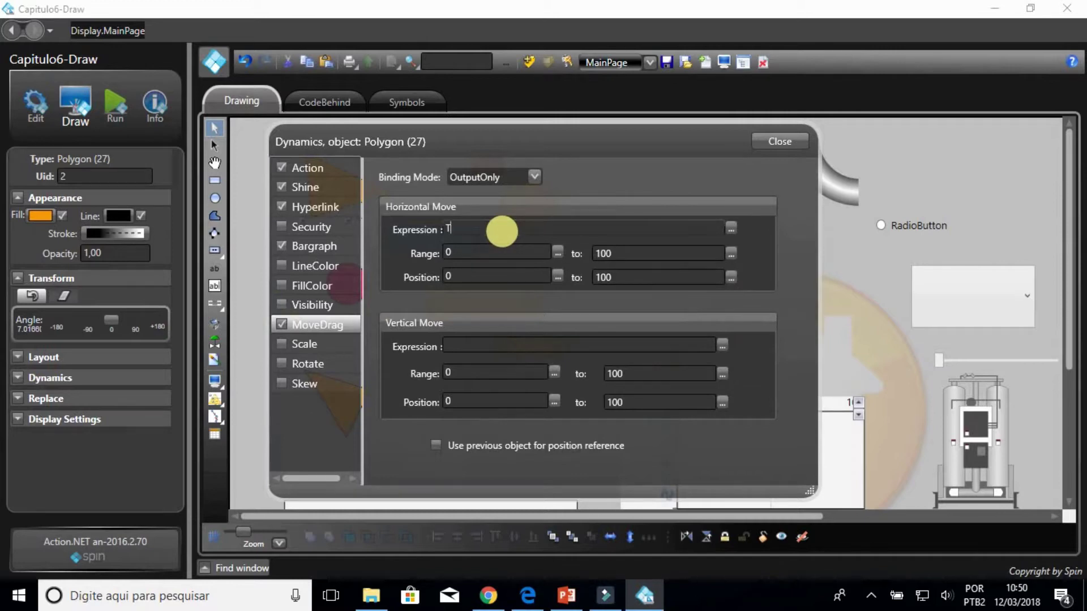
text(ag.)
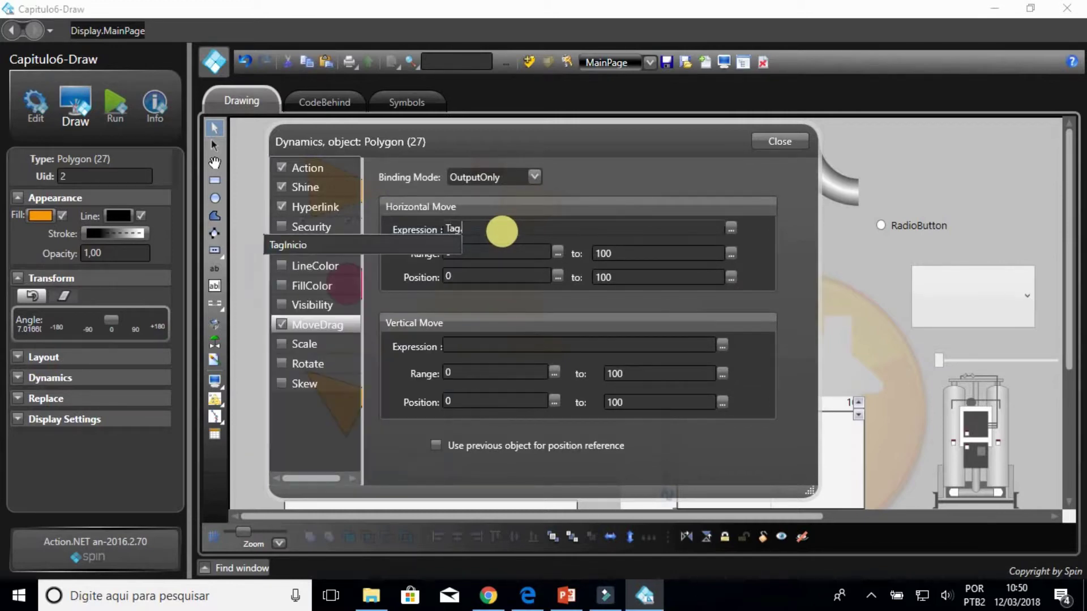
key(Return)
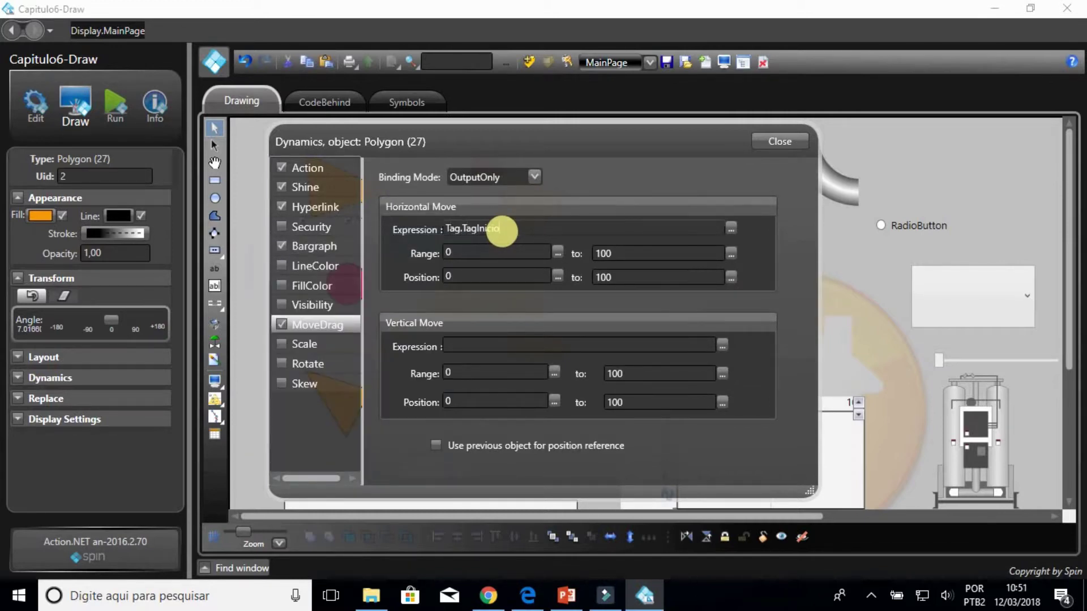
click(589, 257)
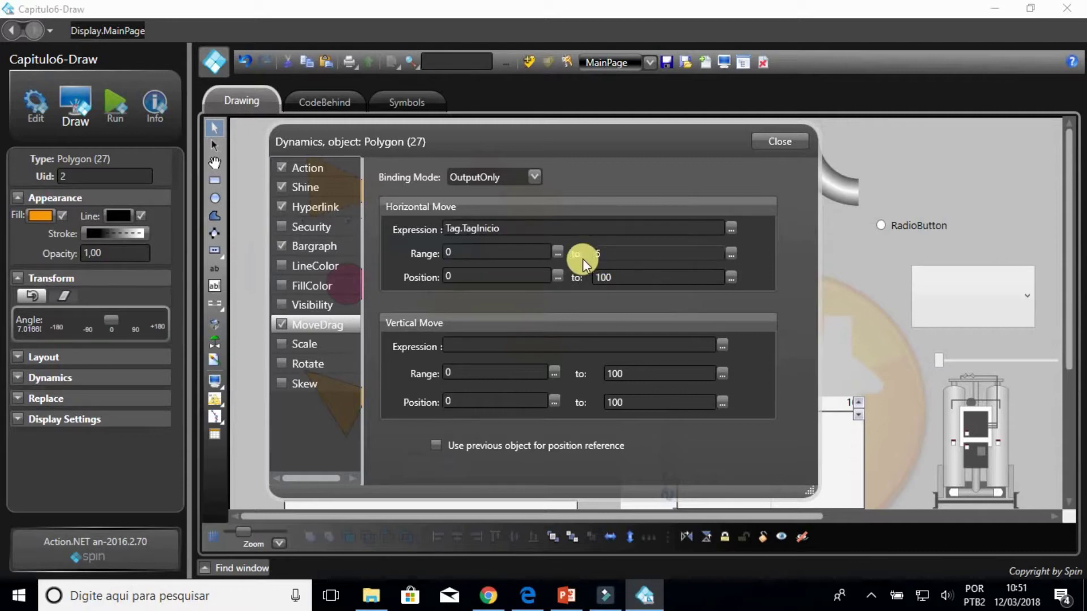
- Try the triangle's Scale, Rotate and Skew dynamics to review their options, turn each one off again and close the dynamics settings
click(293, 342)
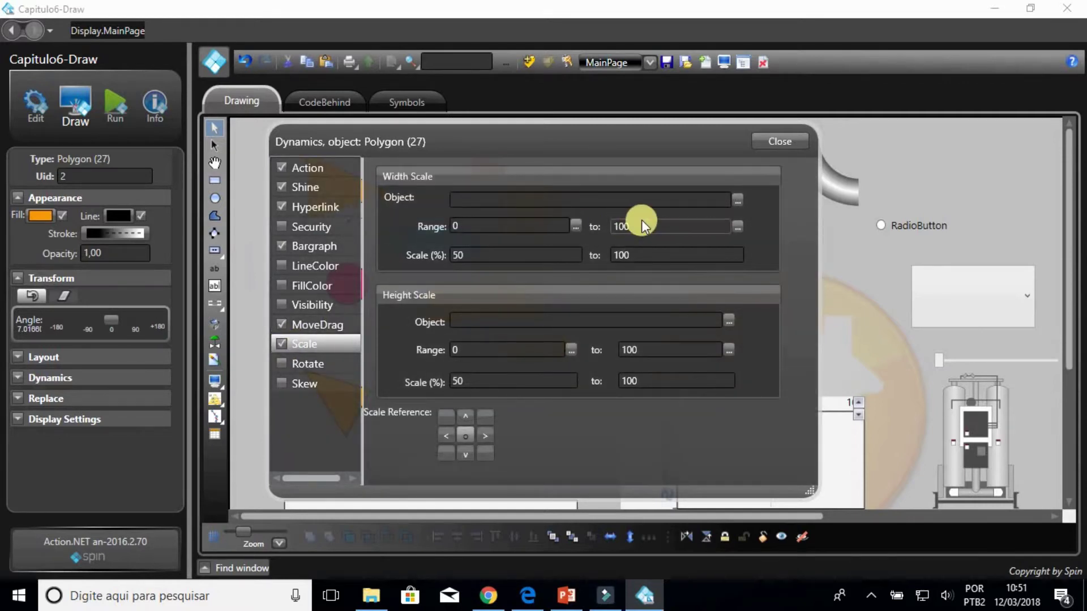
click(294, 345)
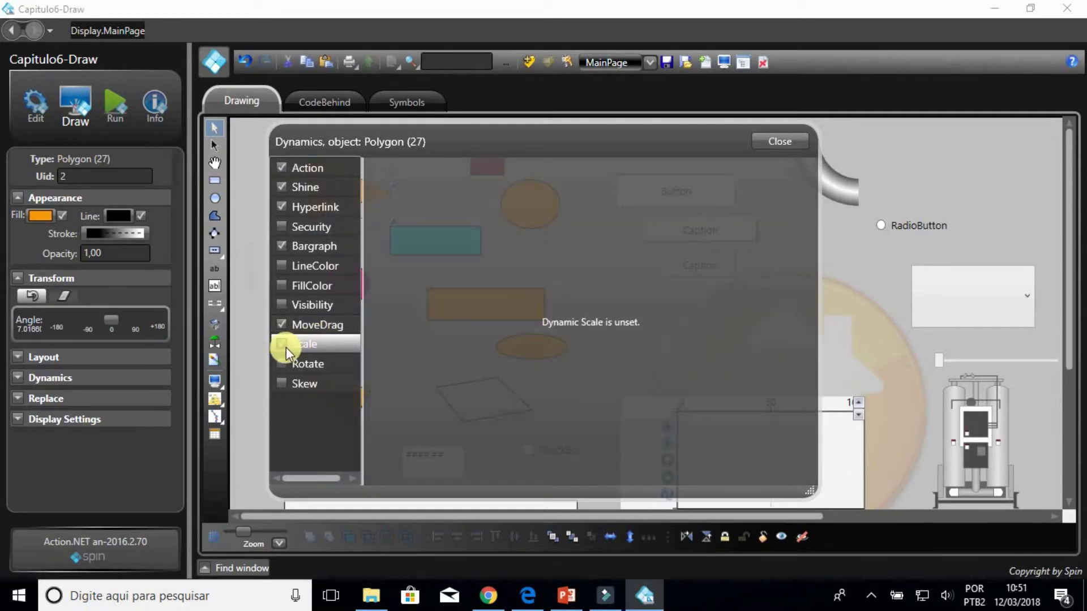
click(282, 367)
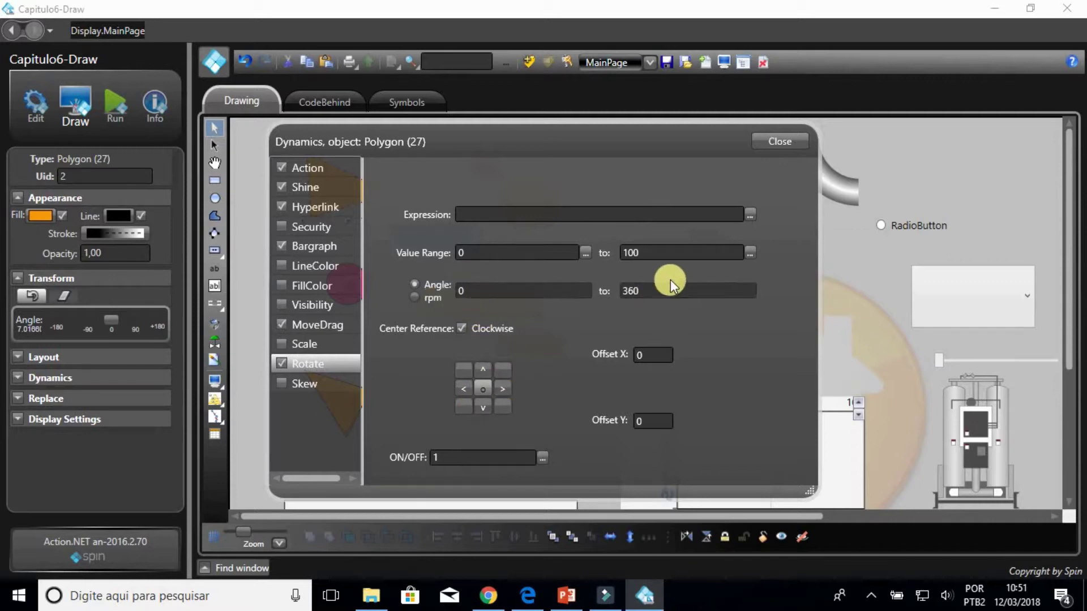
click(282, 364)
click(279, 383)
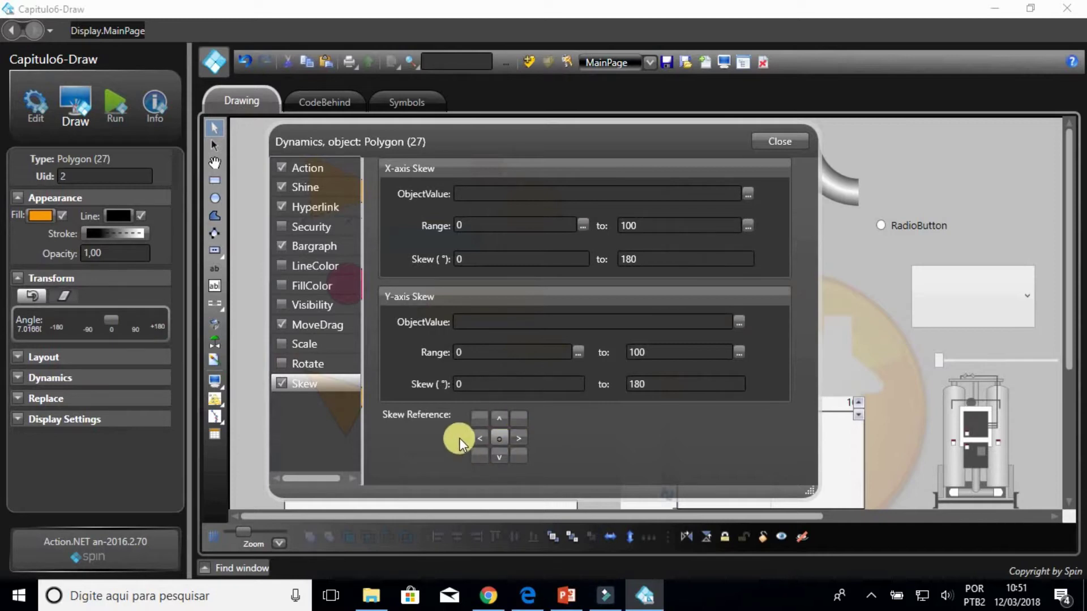
click(280, 384)
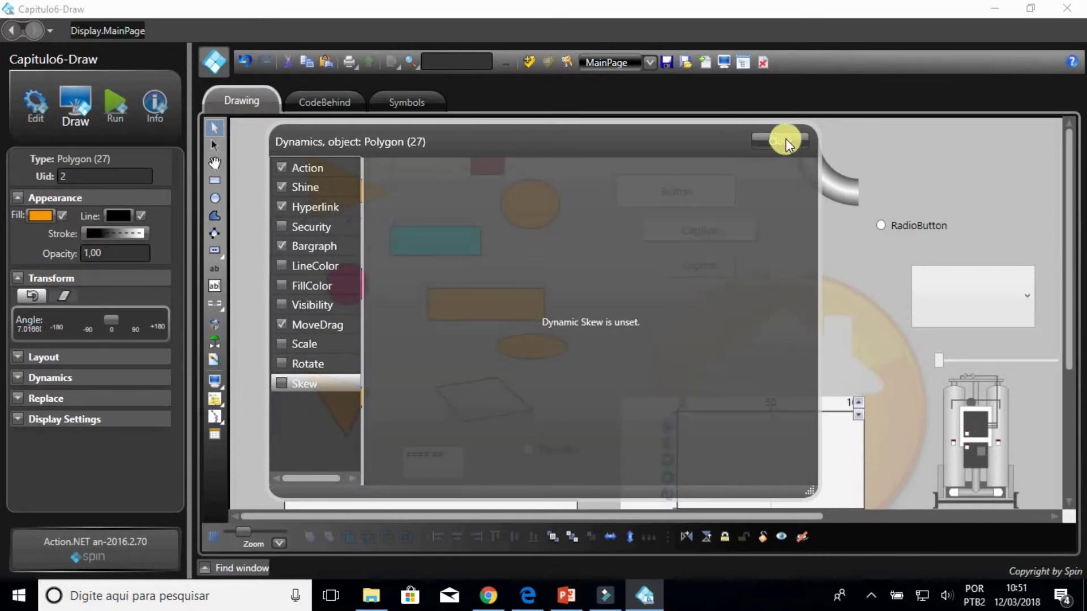
click(786, 137)
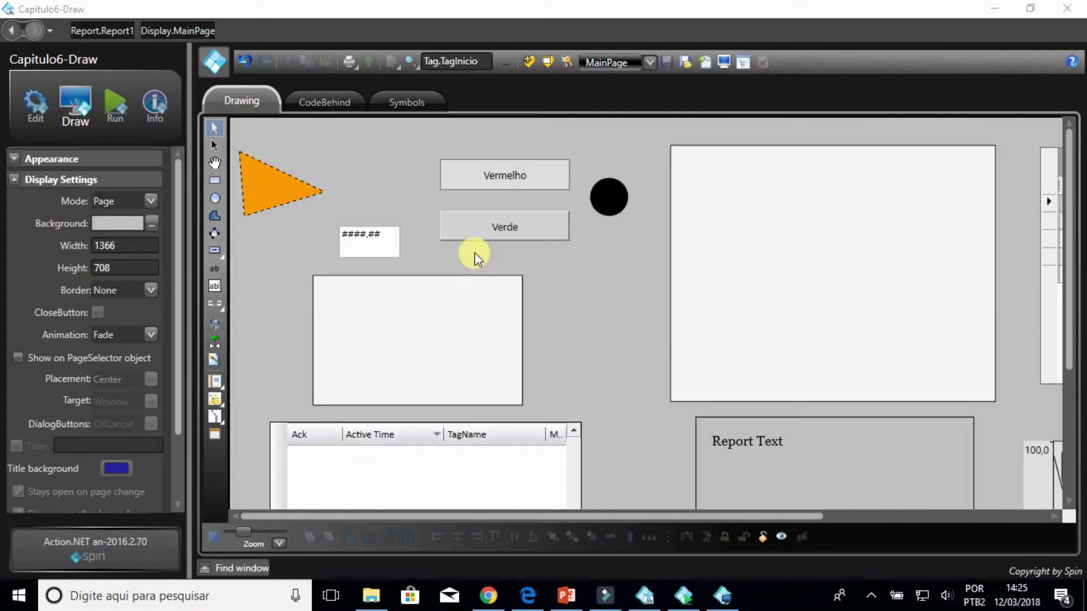
- Review the orange triangle's Action, Shine, Hyperlink, Bargraph and MoveDrag settings and close its dynamics
click(288, 191)
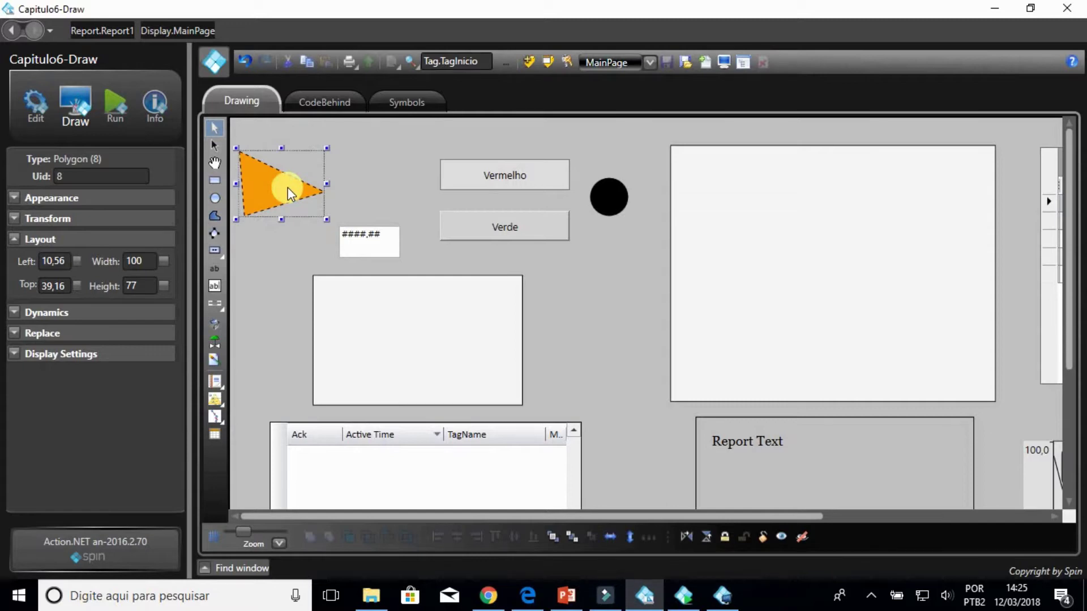
double_click(287, 189)
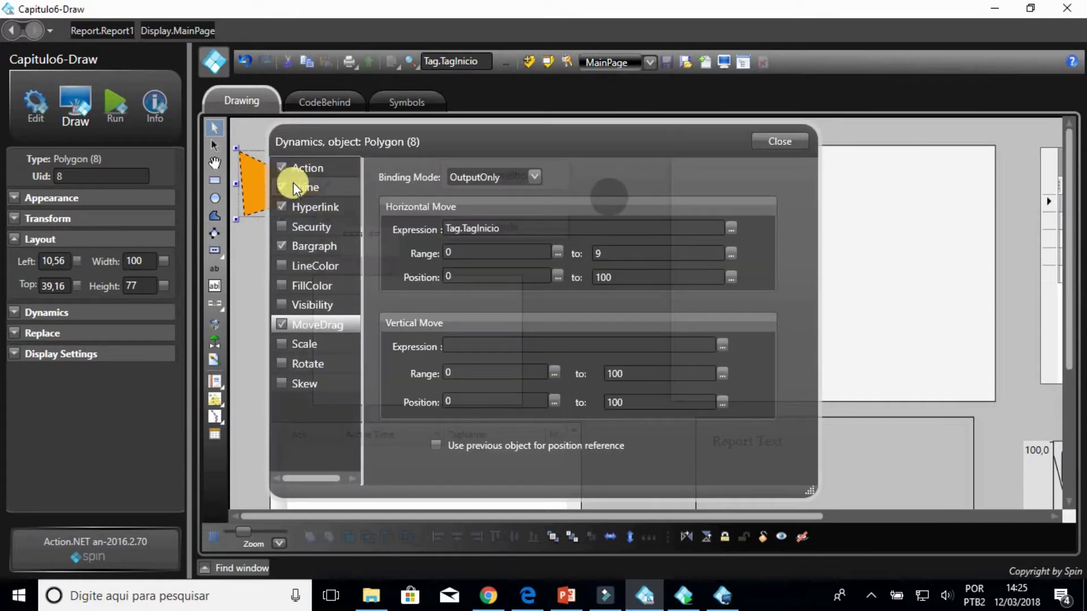
click(333, 165)
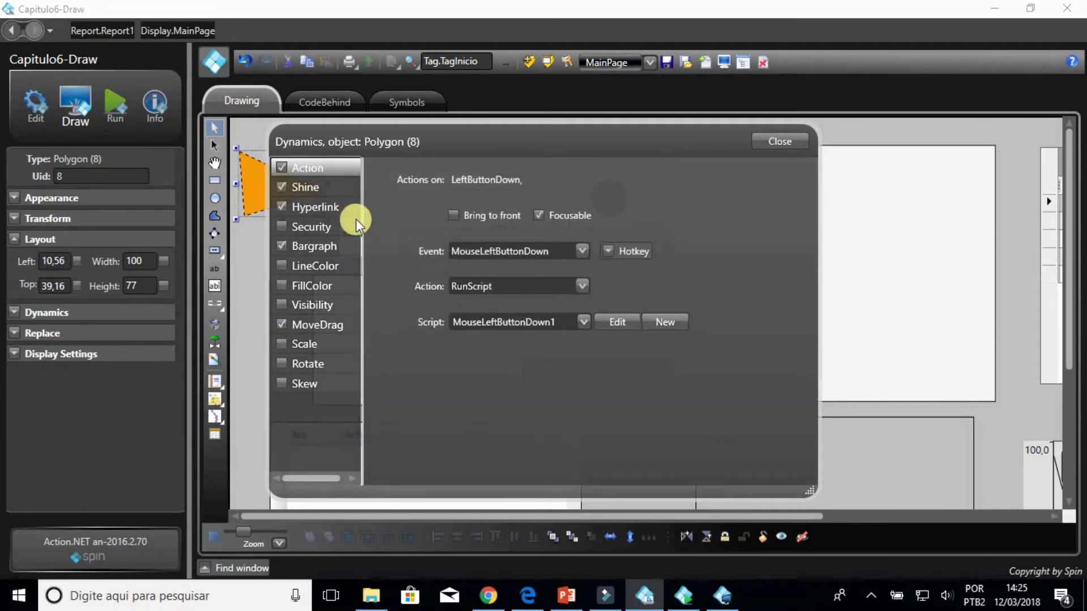
click(327, 188)
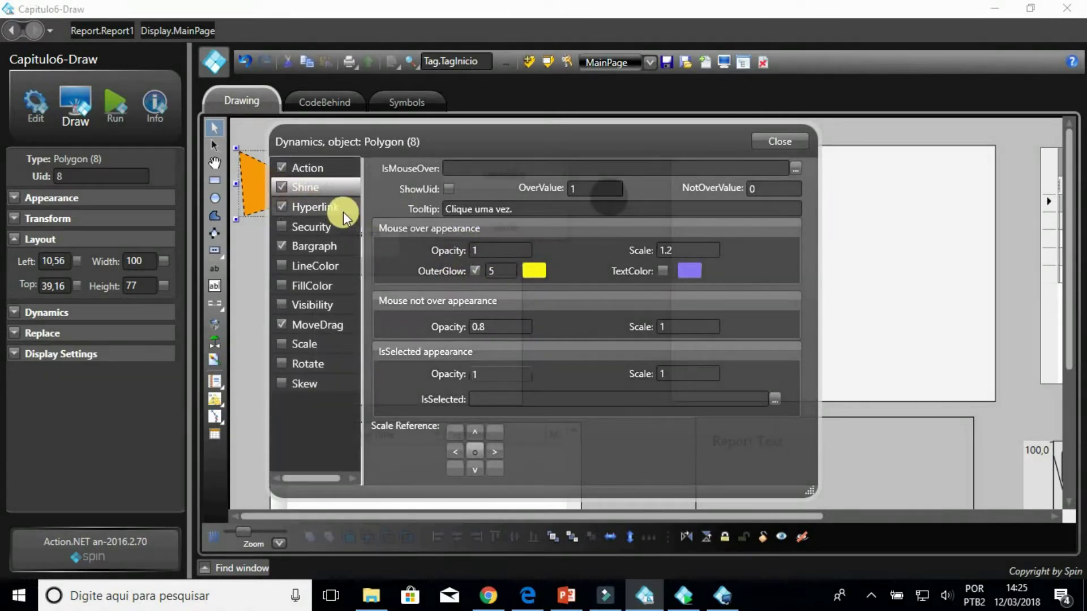
click(343, 212)
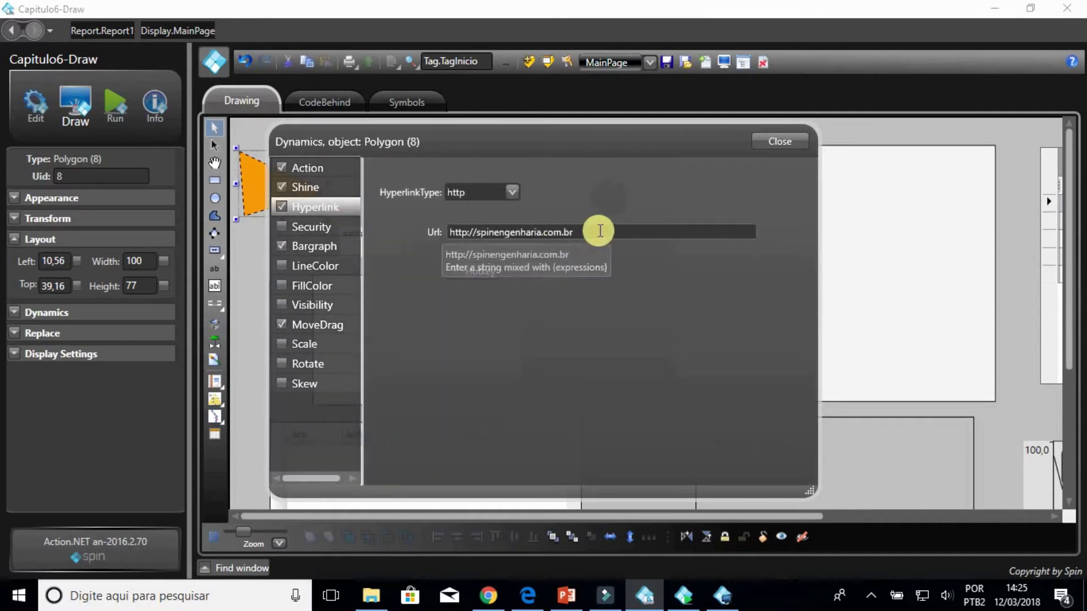
click(346, 246)
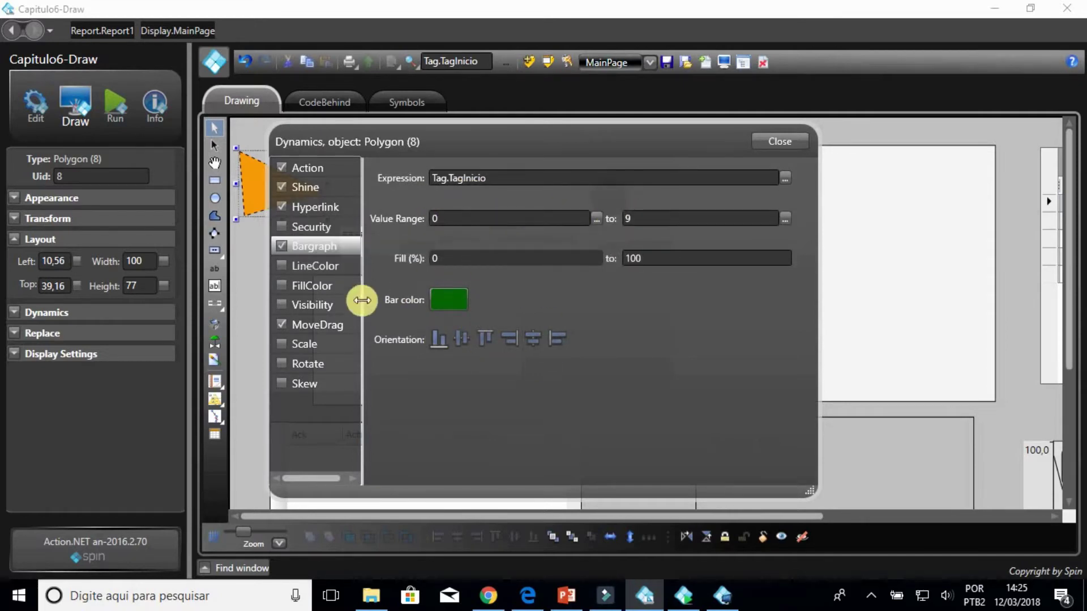
click(344, 321)
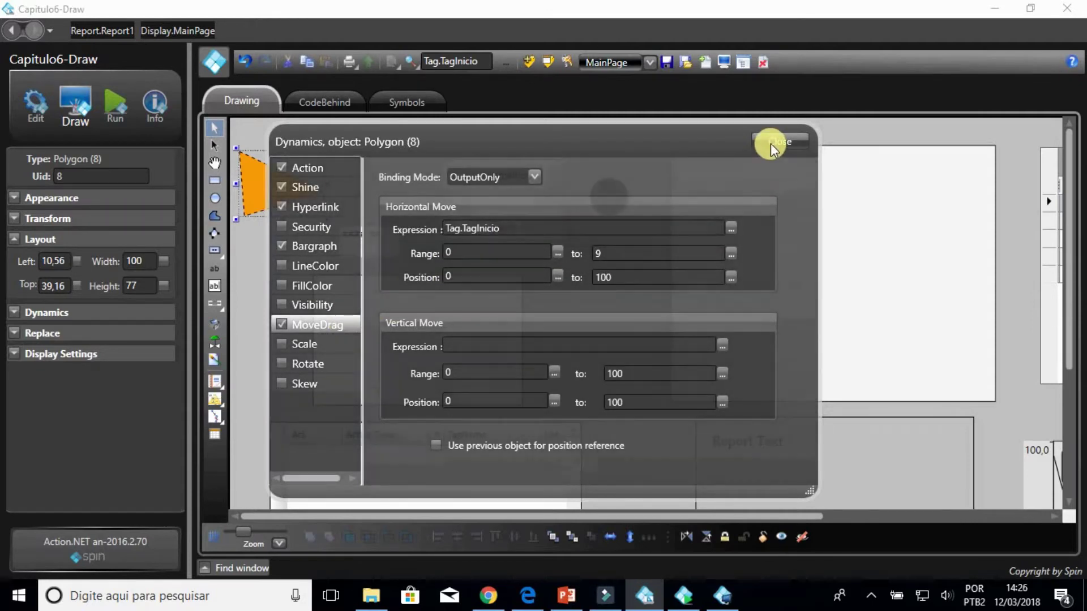
click(771, 142)
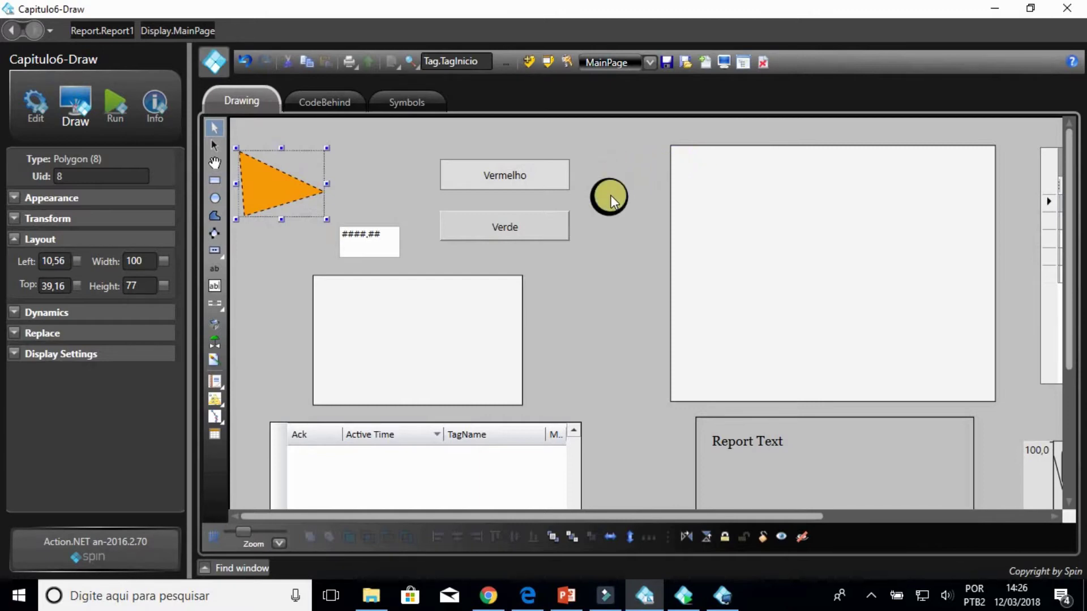
- Examine the Action dynamics of the Vermelho and Verde buttons, checking the object and value each one sets
double_click(549, 172)
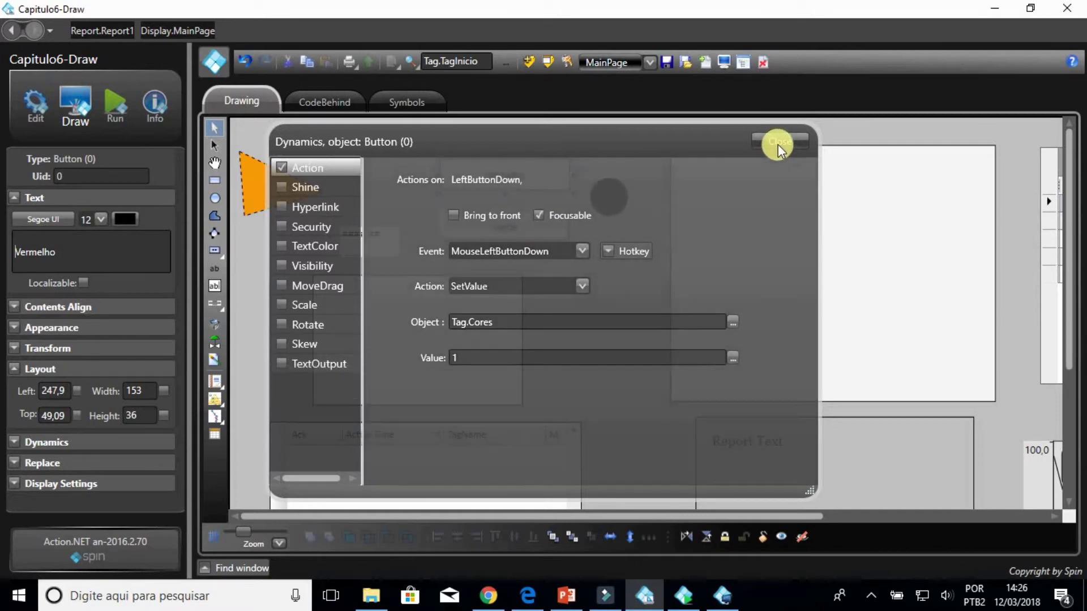
click(778, 143)
click(553, 234)
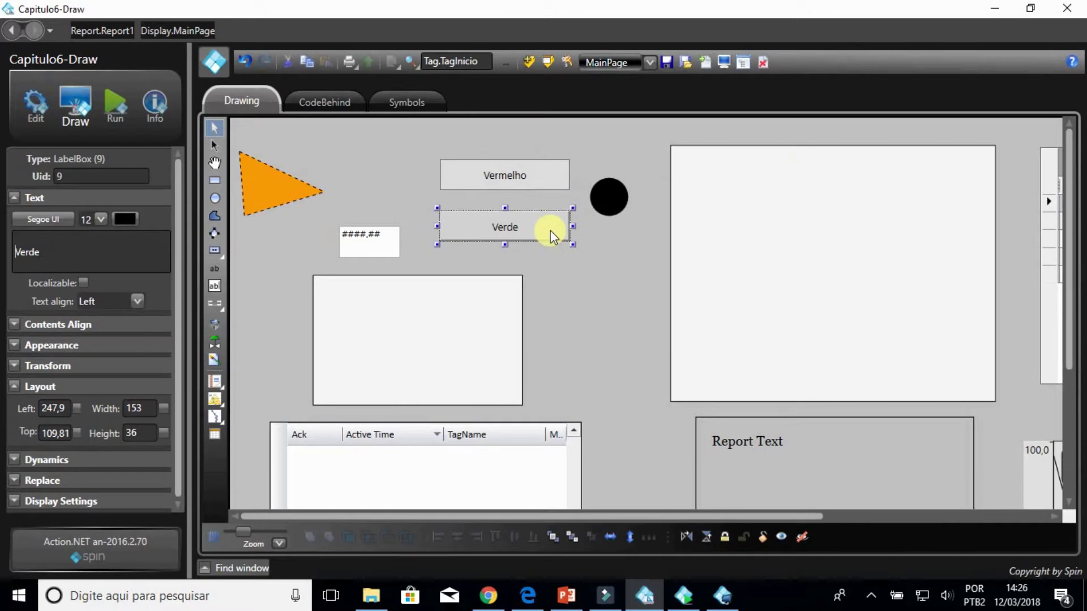
double_click(552, 233)
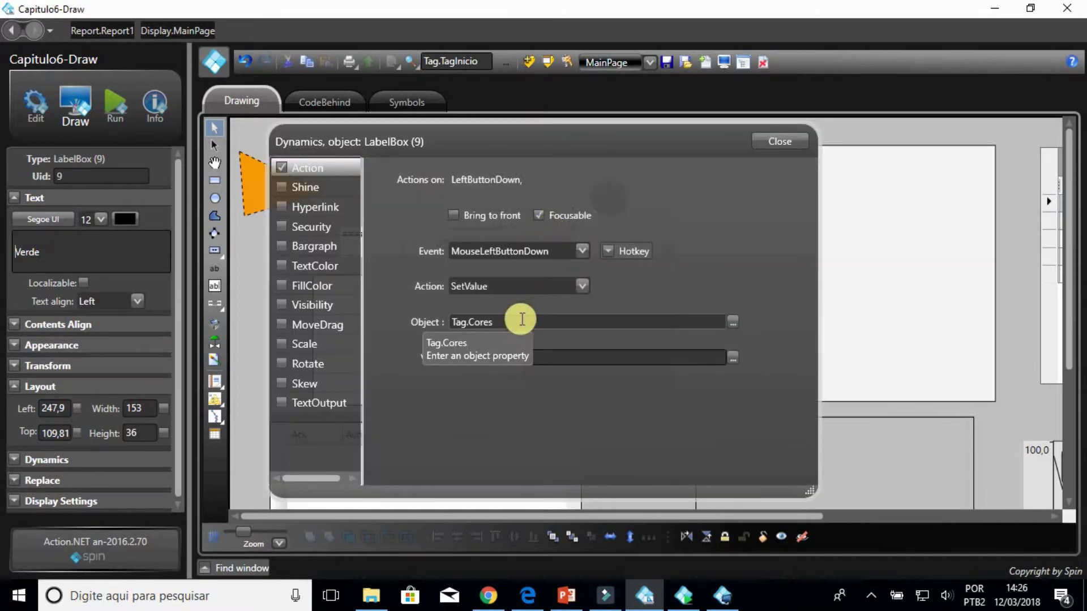
click(769, 144)
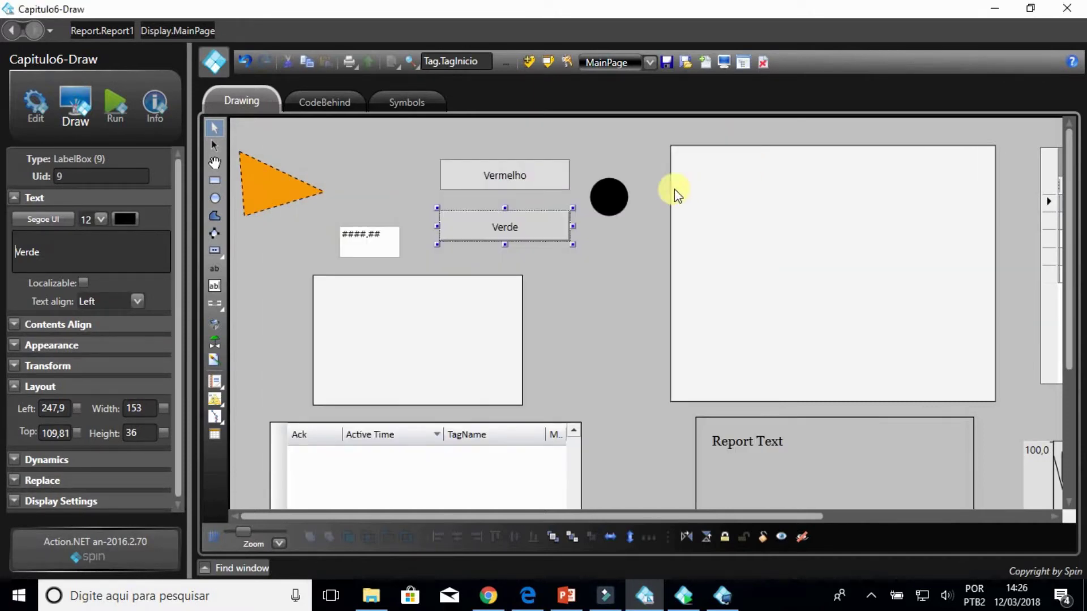
- Examine the black circle's FillColor dynamics, checking its expression and color limits, and close the settings
click(611, 196)
double_click(611, 196)
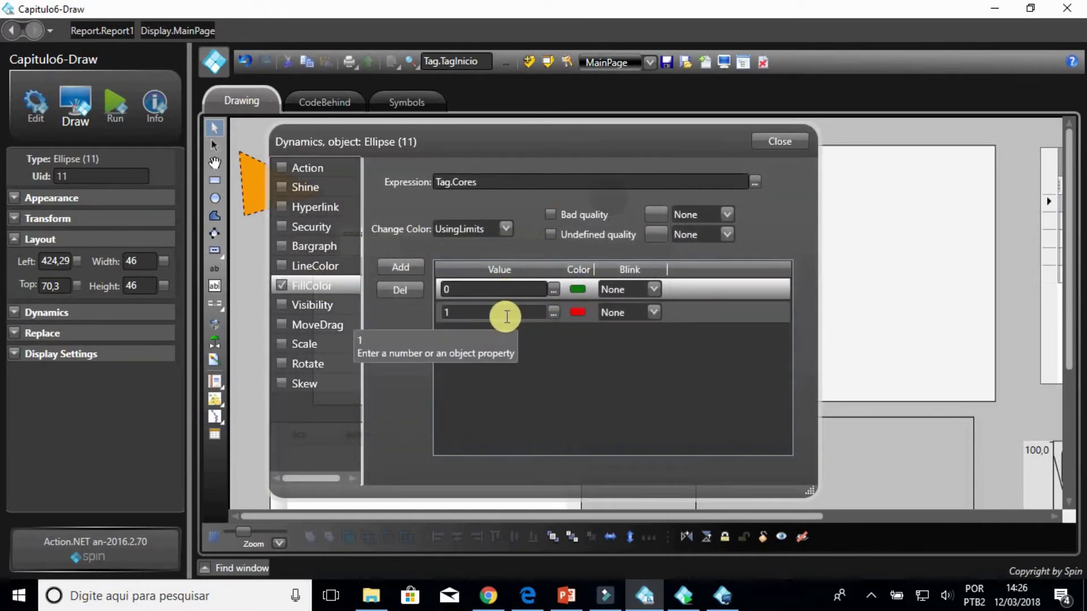
click(784, 141)
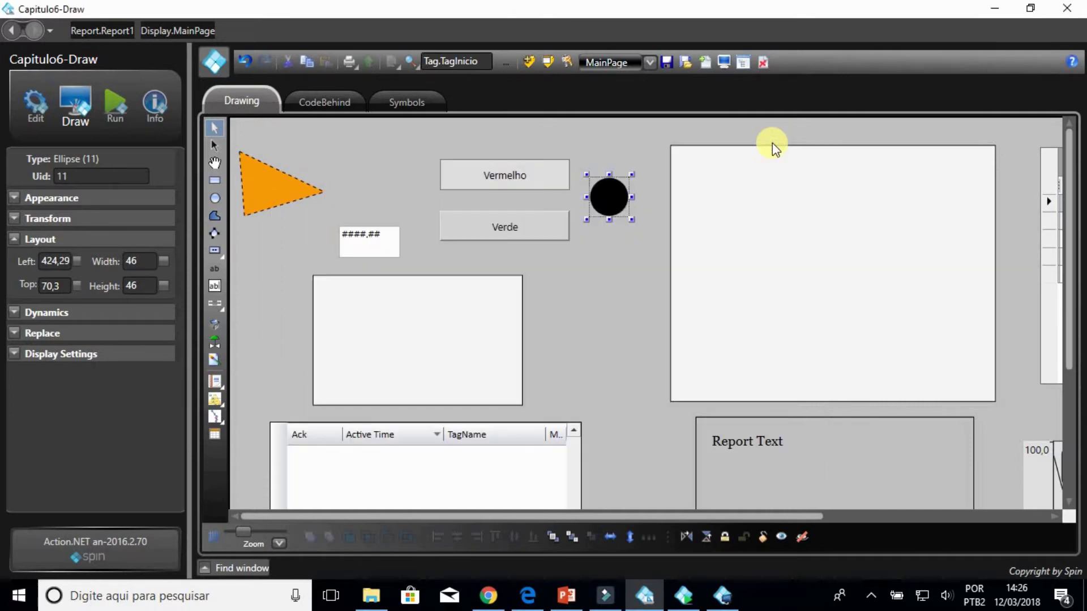
- Review the TextIO dynamics of the small text box, then check which display the child display below it loads
click(378, 256)
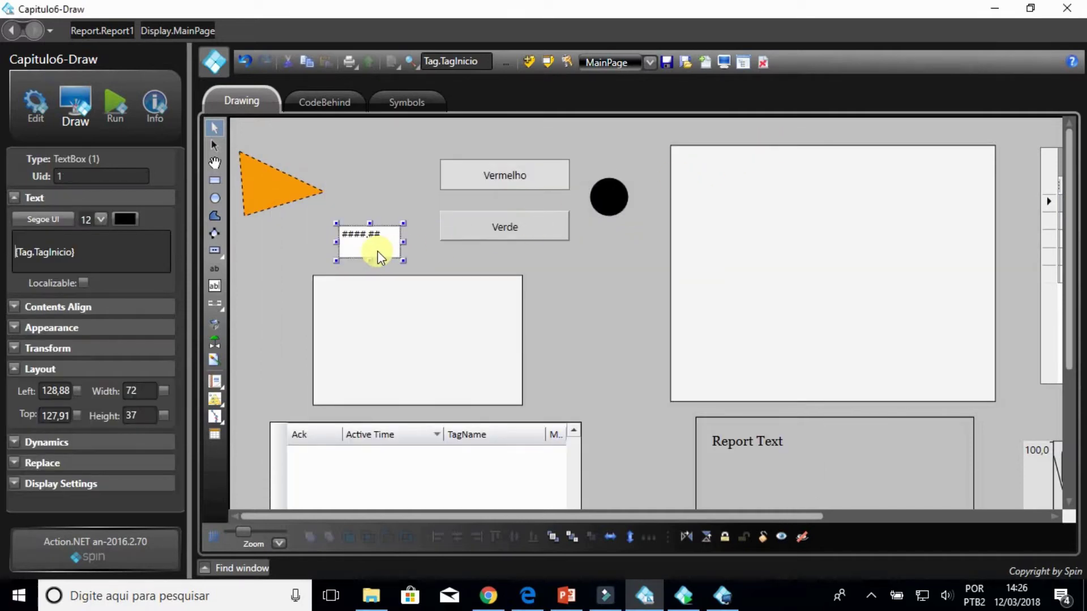
double_click(377, 252)
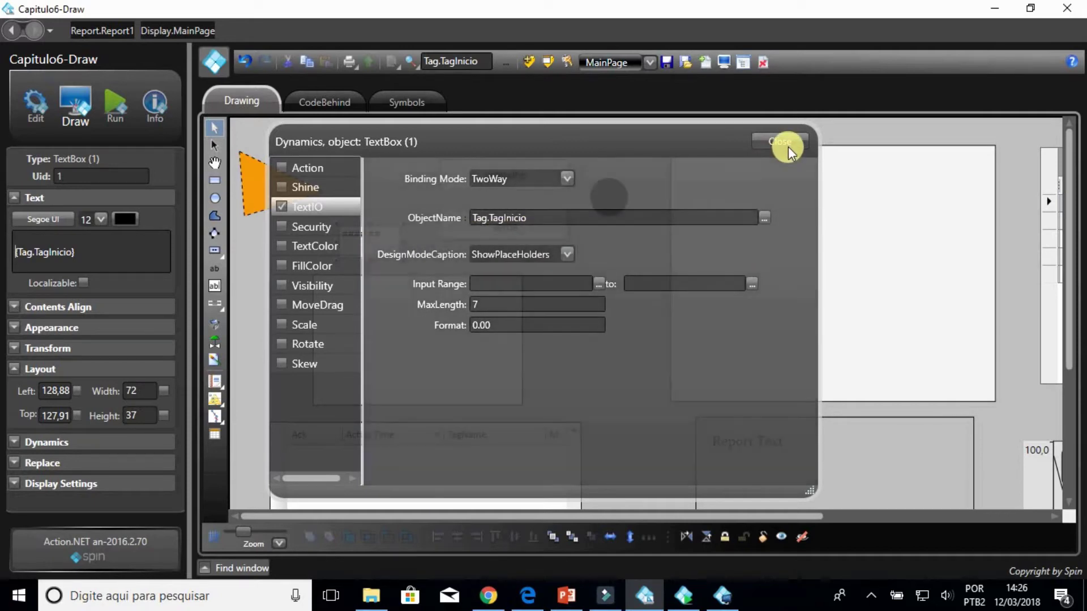
click(787, 144)
click(493, 347)
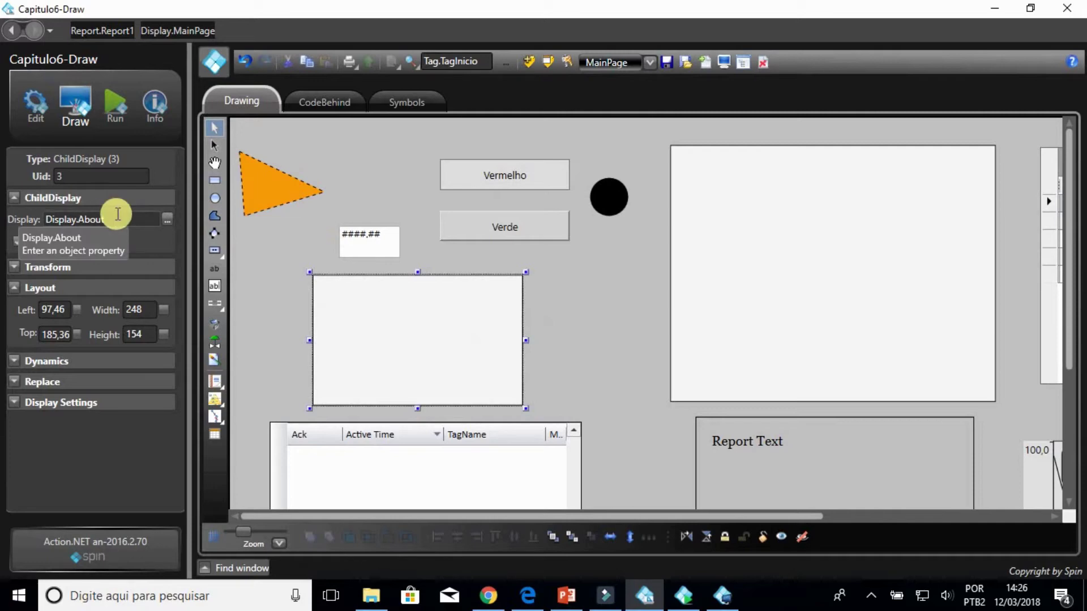
- Inspect the alarm window together with the project's alarm groups and alarm items, and return to the MainPage drawing
scroll(560, 347, down, 3)
click(510, 351)
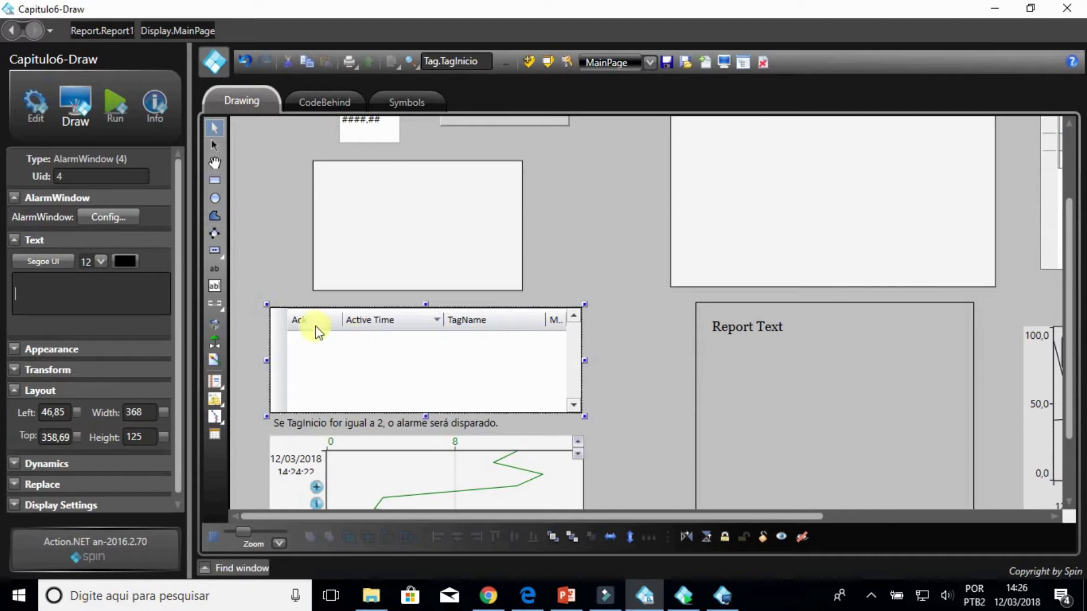
click(31, 109)
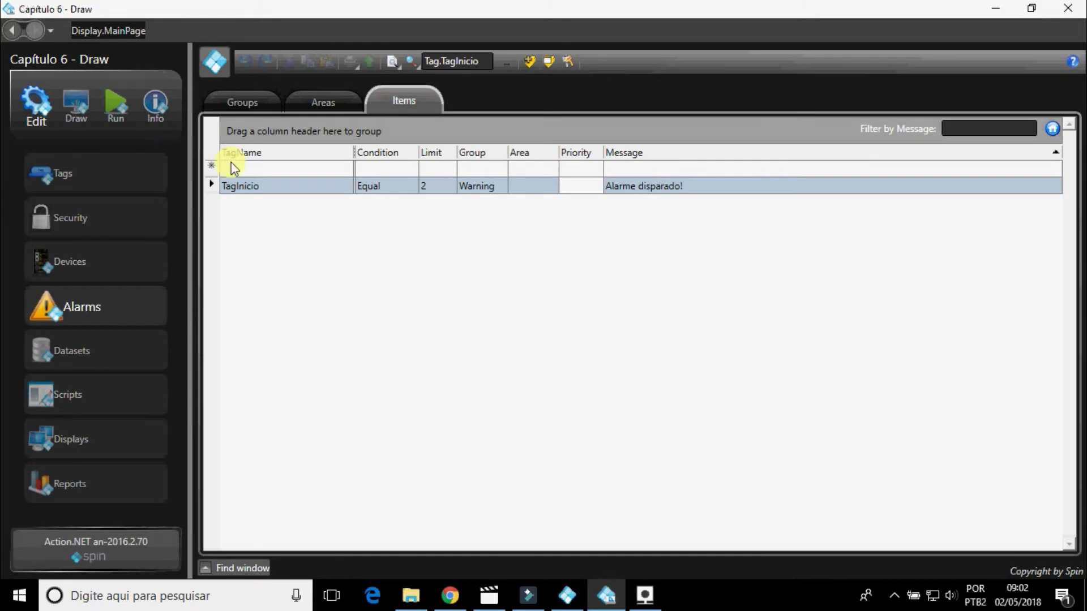
click(248, 106)
scroll(298, 346, down, 3)
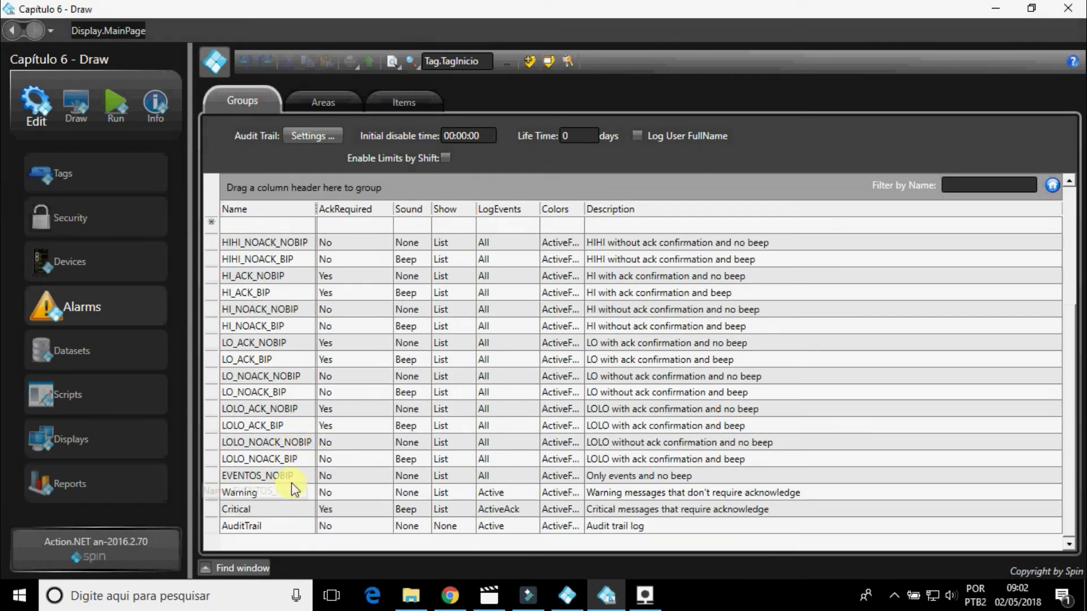
click(399, 107)
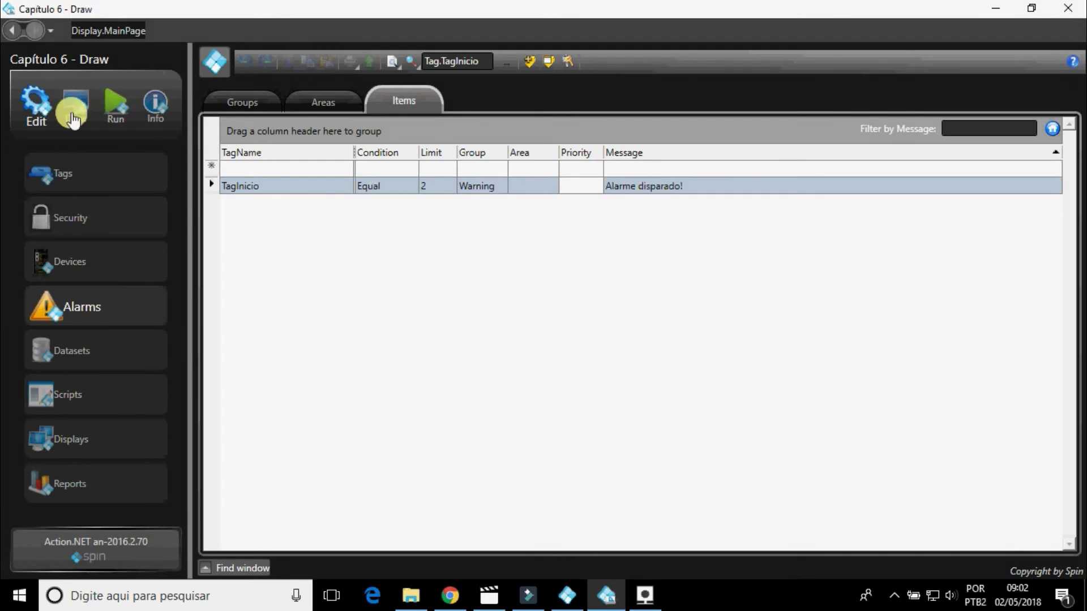
click(75, 104)
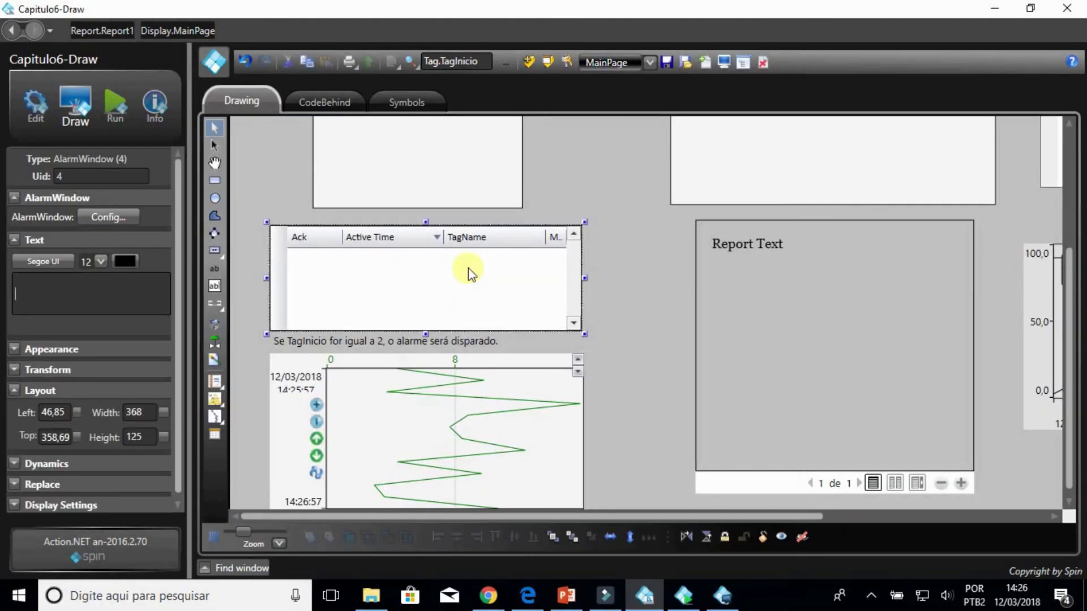
- Review the drilling chart's axis and pen configuration, then check the URL assigned to the web browser object
scroll(502, 286, down, 1)
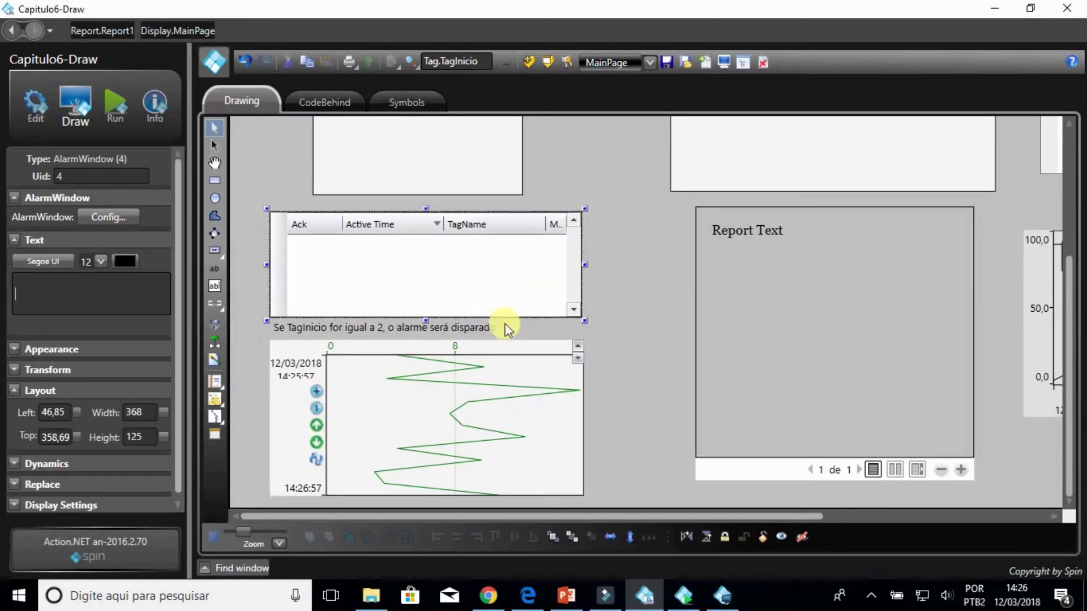
click(500, 374)
double_click(501, 374)
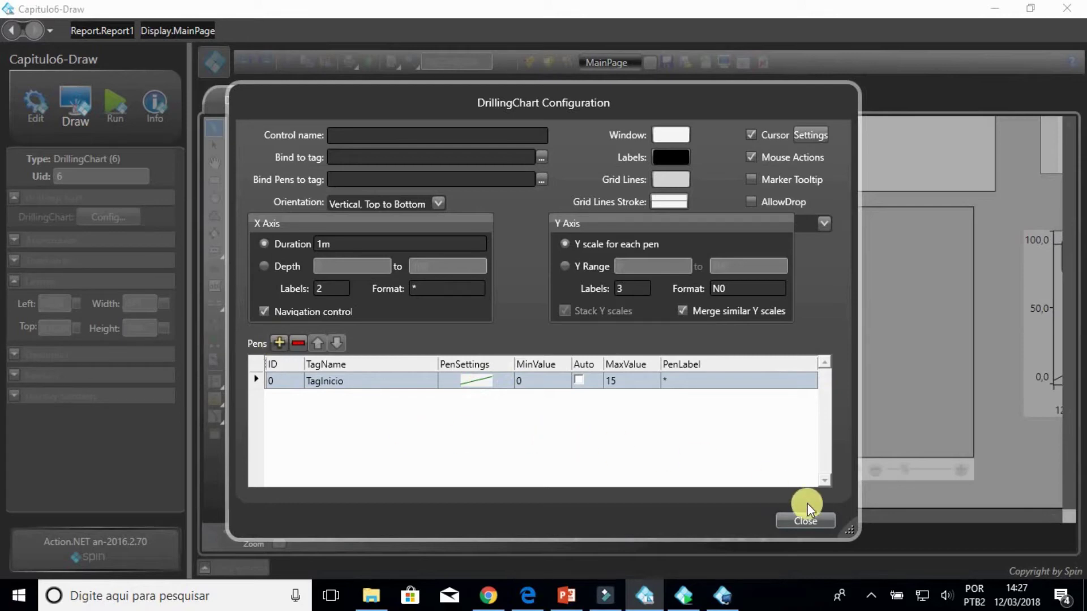
click(816, 521)
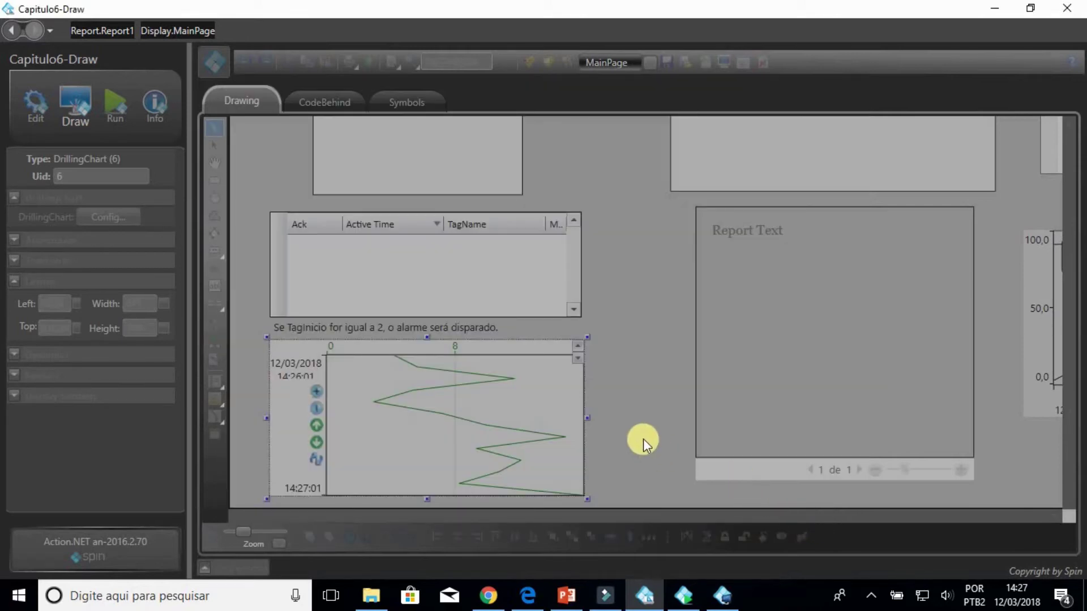
scroll(643, 439, up, 3)
click(799, 369)
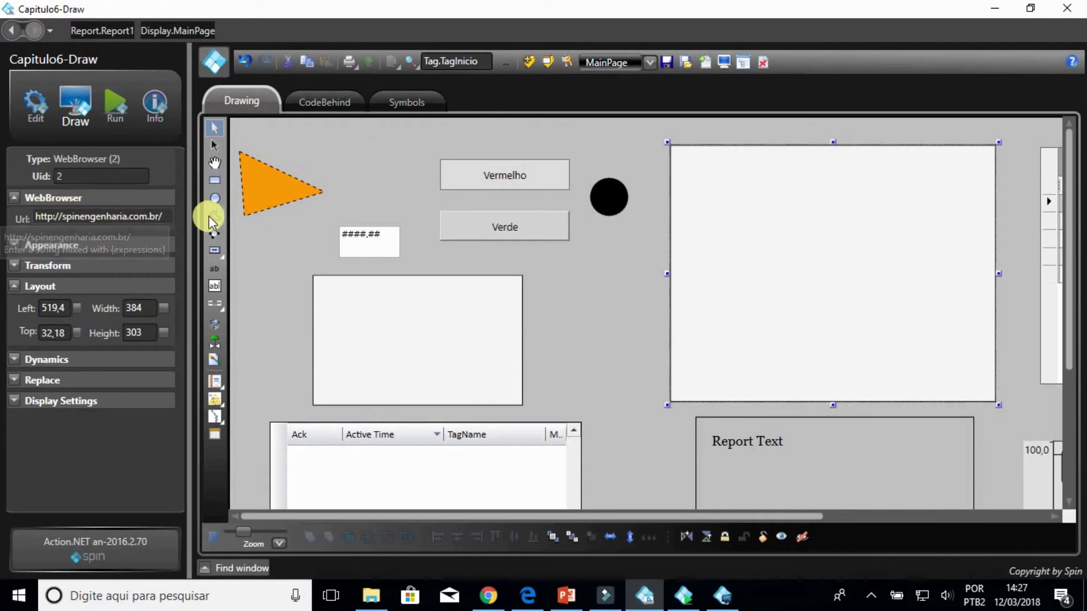
- Check which report the report viewer uses, examine Report1's content and its report list entry, and return to the drawing
scroll(865, 373, down, 2)
click(865, 373)
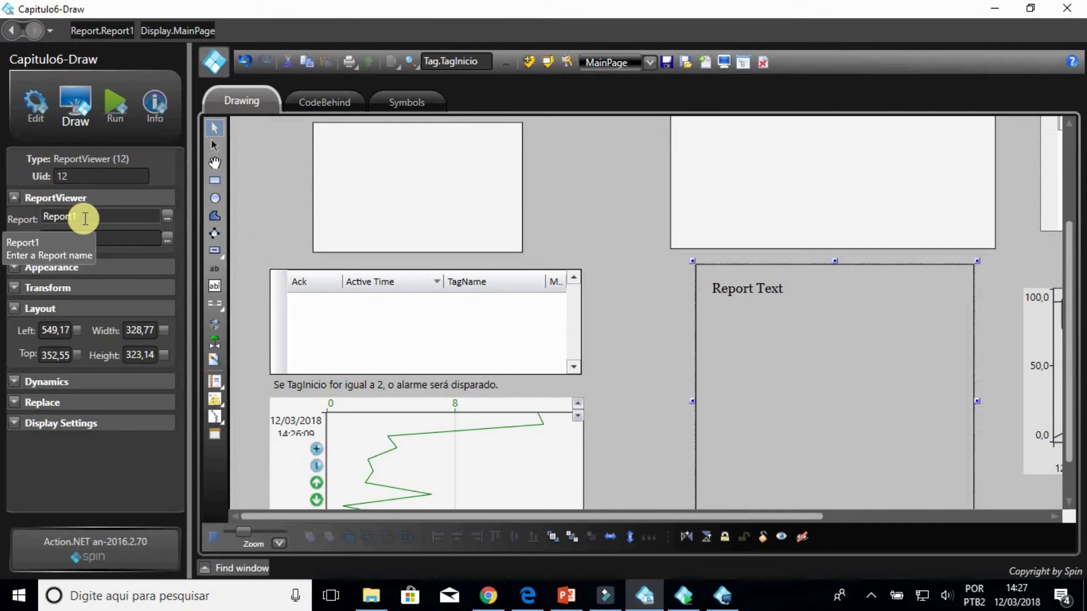
click(38, 121)
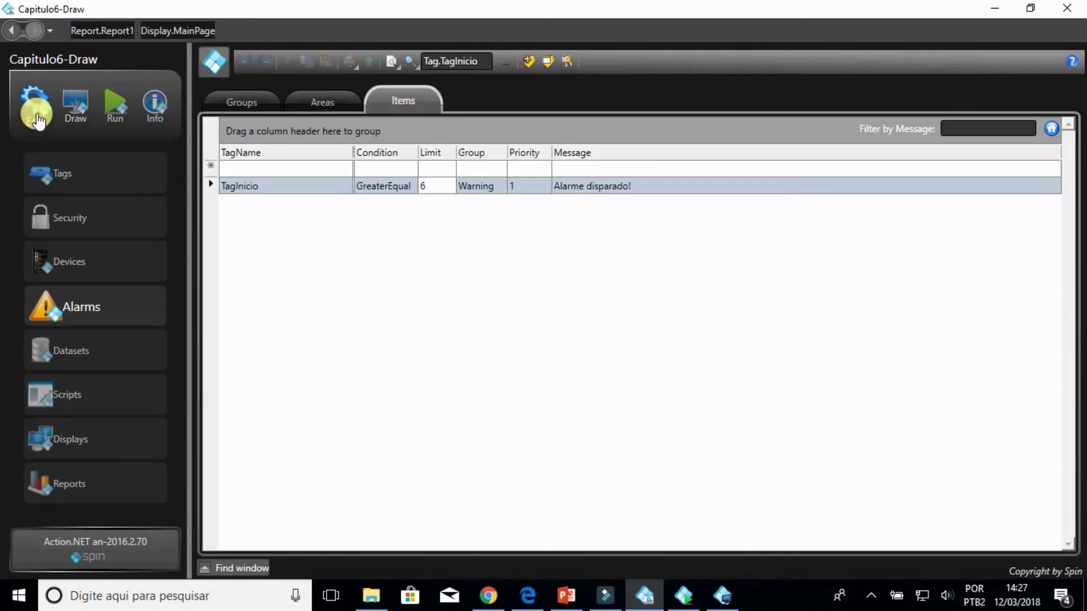
click(107, 482)
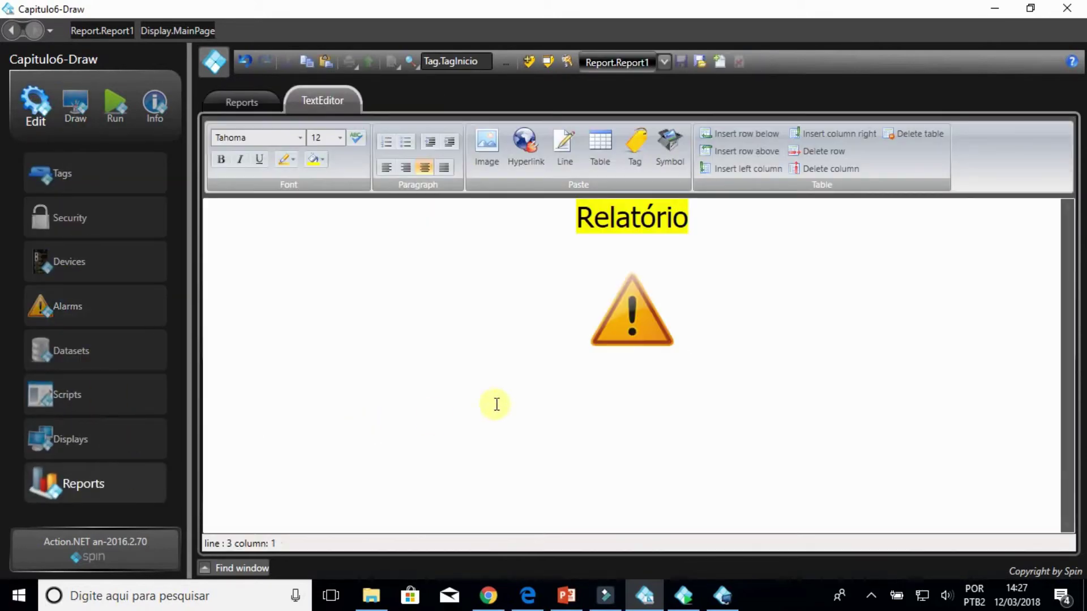
click(245, 108)
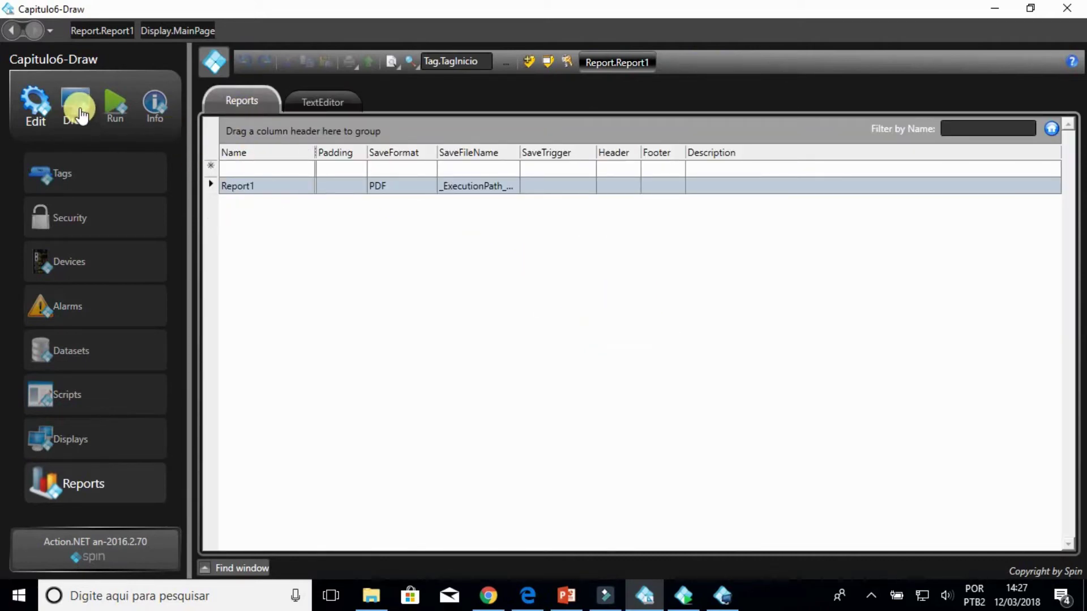
click(79, 116)
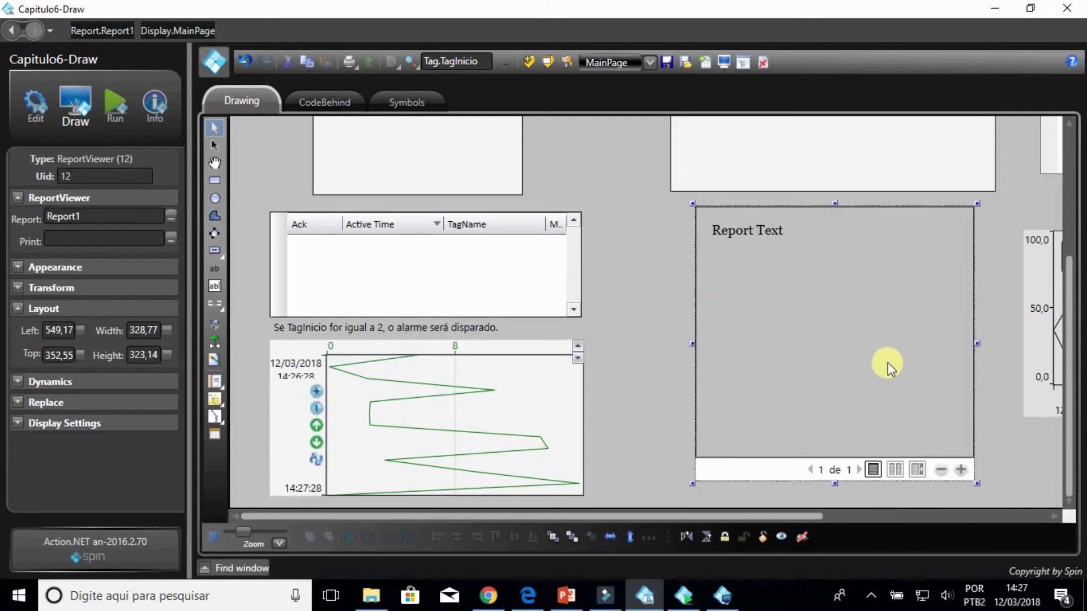
- Examine the data grid's data source and column configuration, closing it without changes
scroll(886, 395, right, 5)
scroll(801, 308, up, 4)
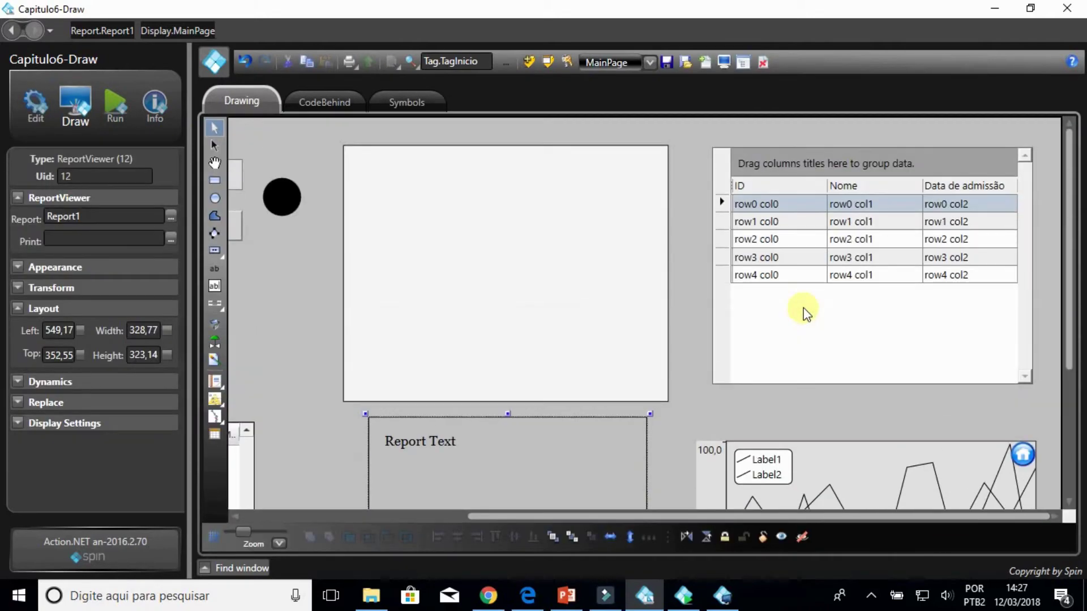
click(864, 297)
double_click(863, 294)
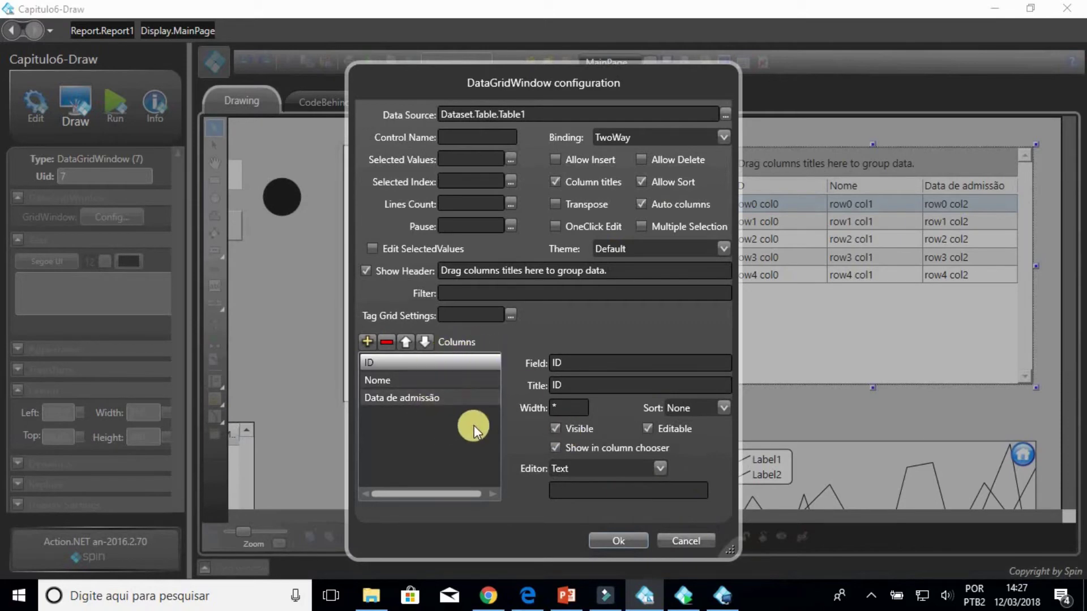
click(705, 540)
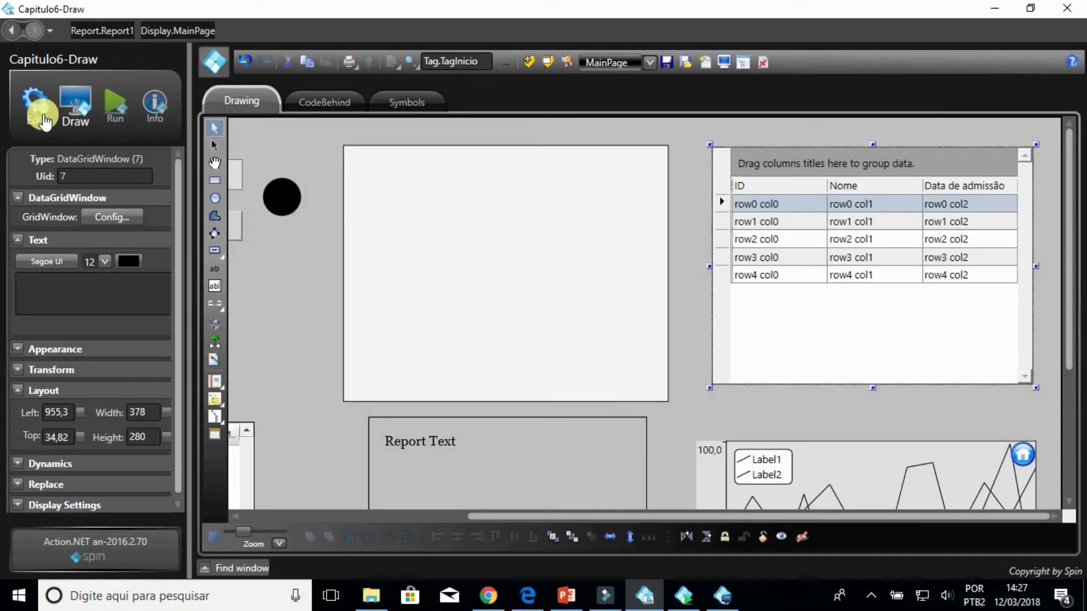
- Inspect the Provider1 database connection and the Table1 definition in the project's datasets, and return to the drawing
click(45, 121)
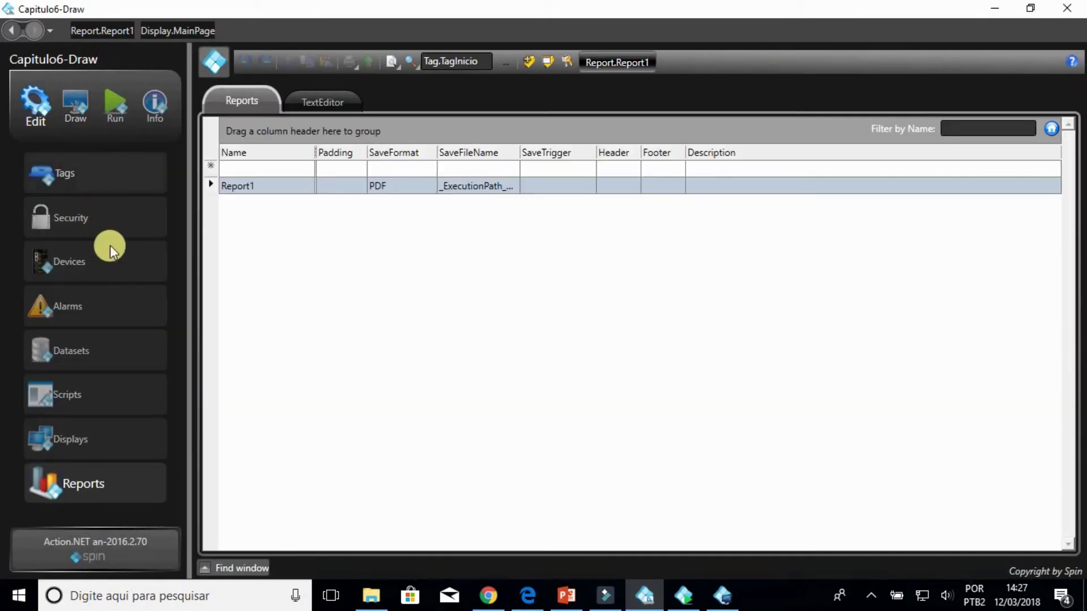
click(103, 363)
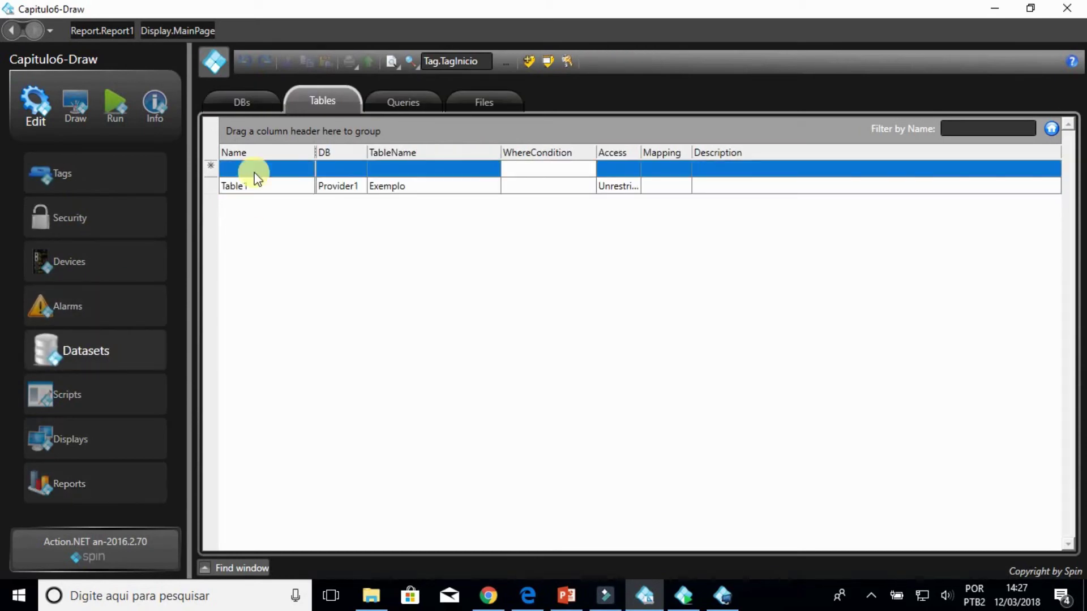
click(239, 98)
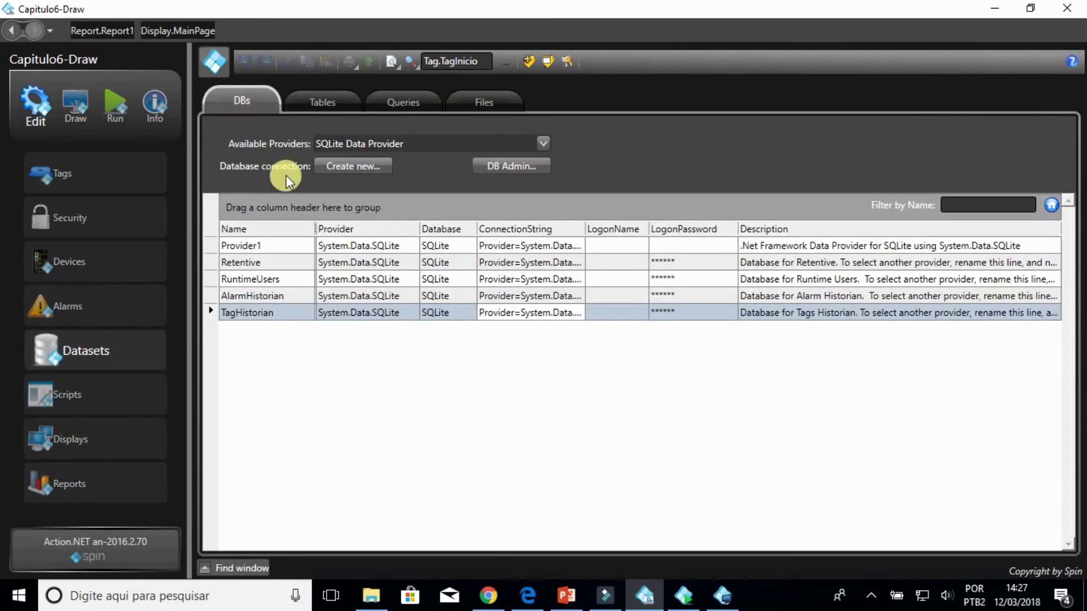
click(504, 248)
click(504, 248)
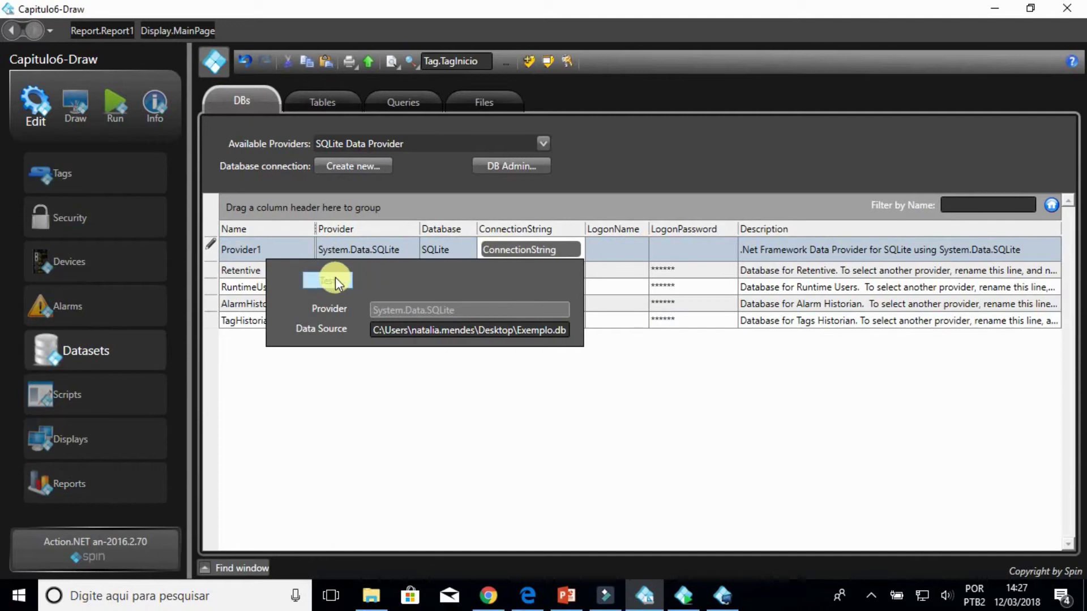
click(432, 369)
click(321, 100)
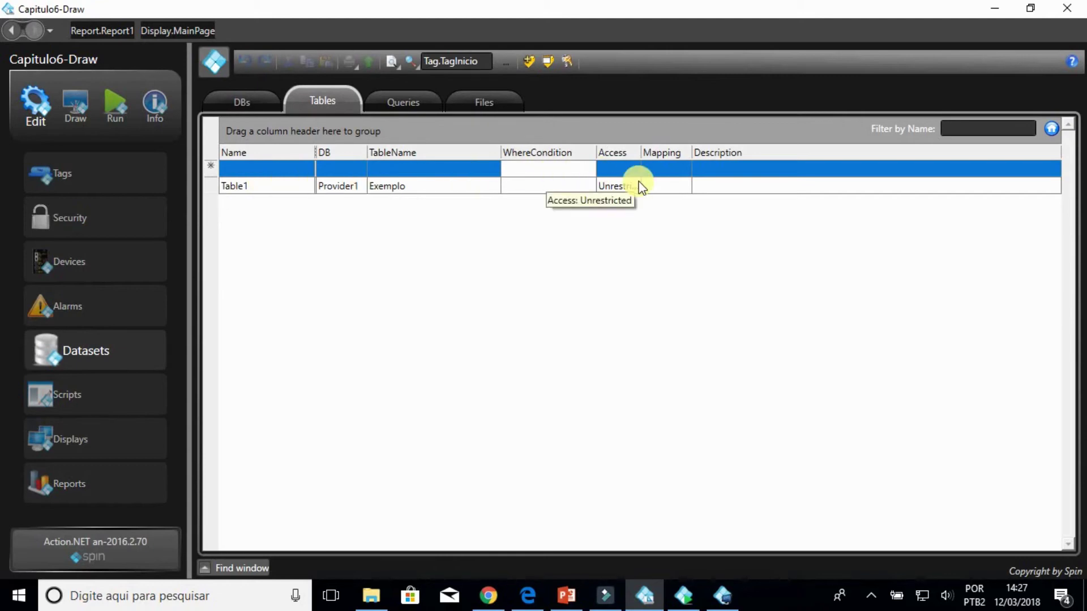
click(87, 116)
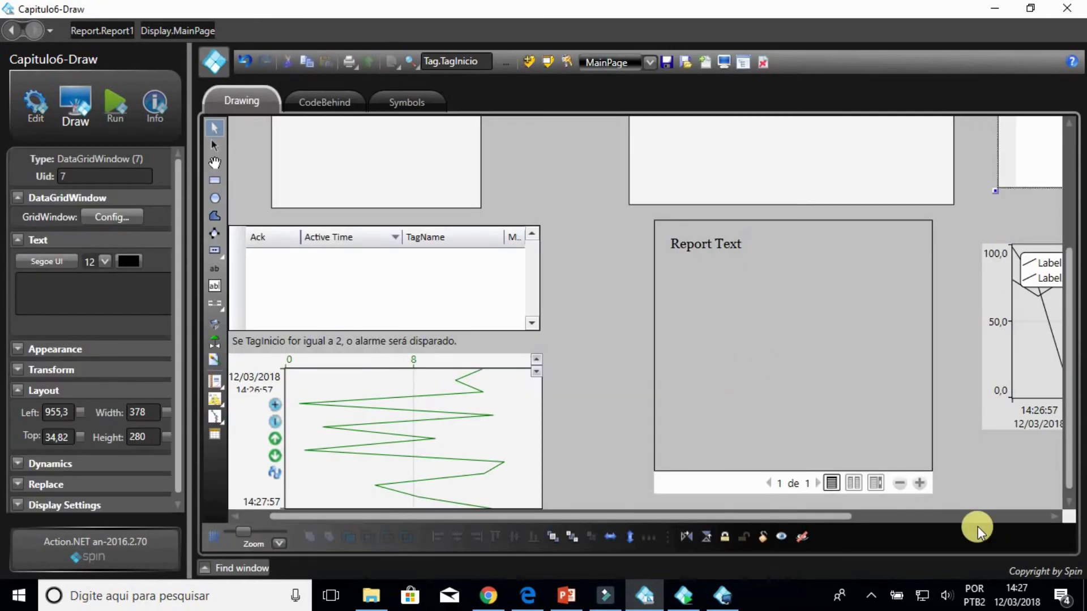
- Review the trend window's configuration, comparing the tags of pens Label1 and Label2, and close it
click(987, 515)
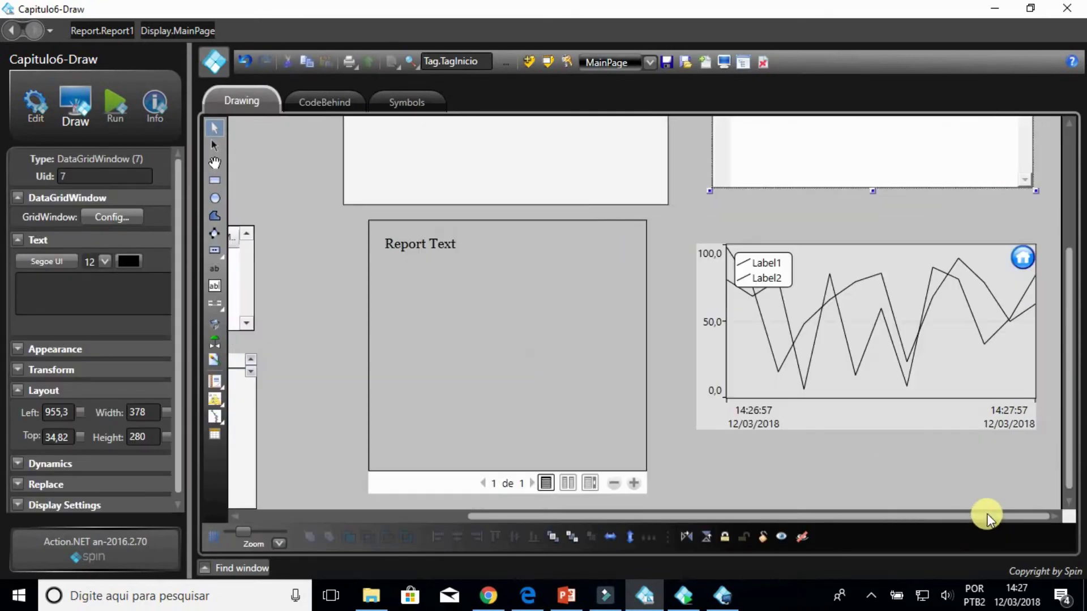
click(895, 399)
double_click(895, 400)
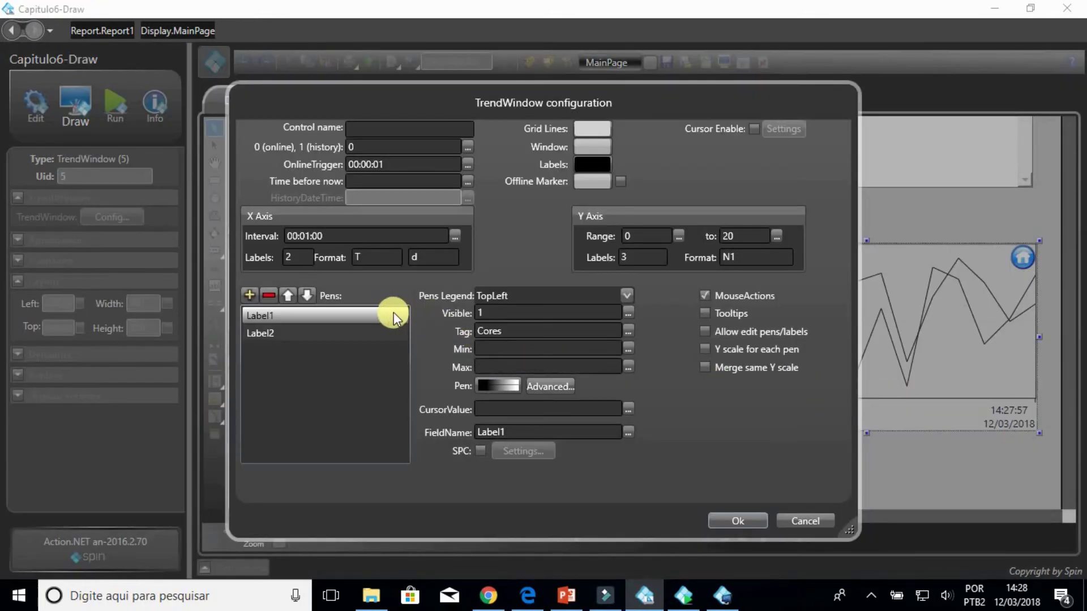
click(381, 333)
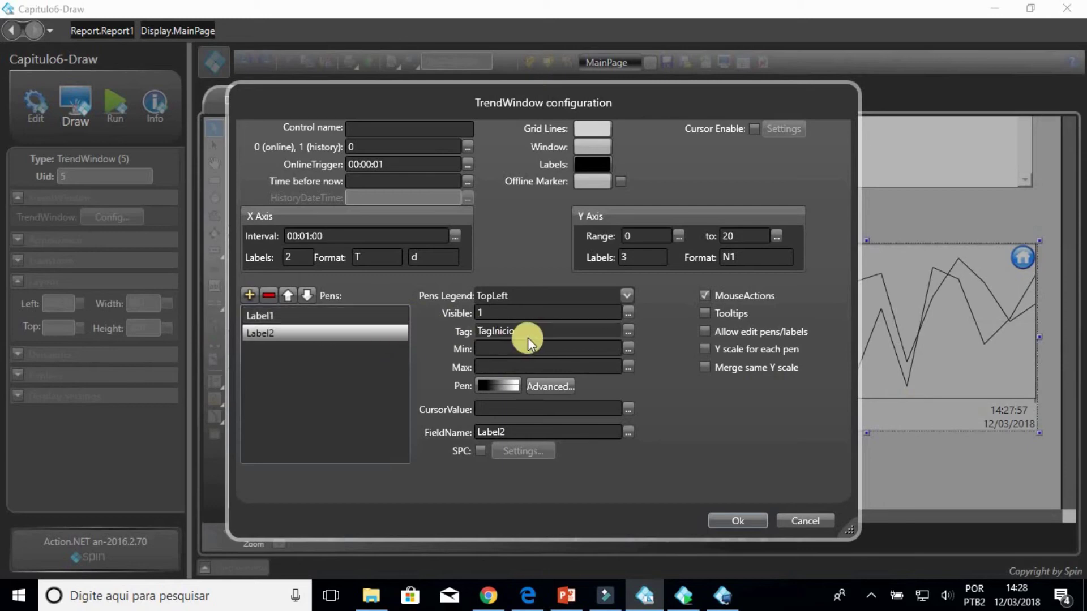
click(738, 520)
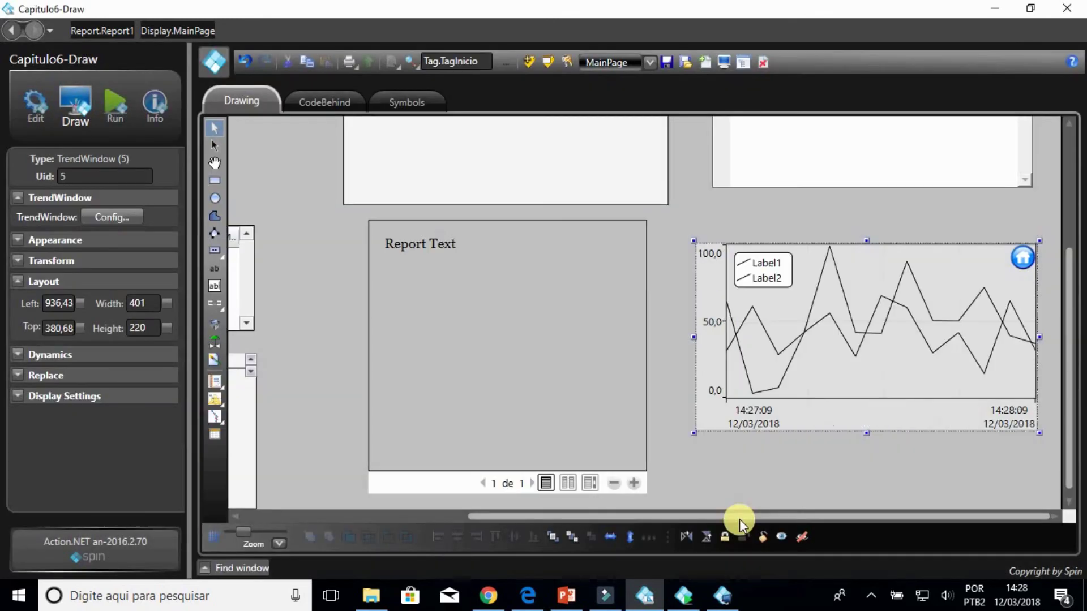
- Open MainPage's CodeBehind to review the code of its display methods
drag(695, 519, 486, 520)
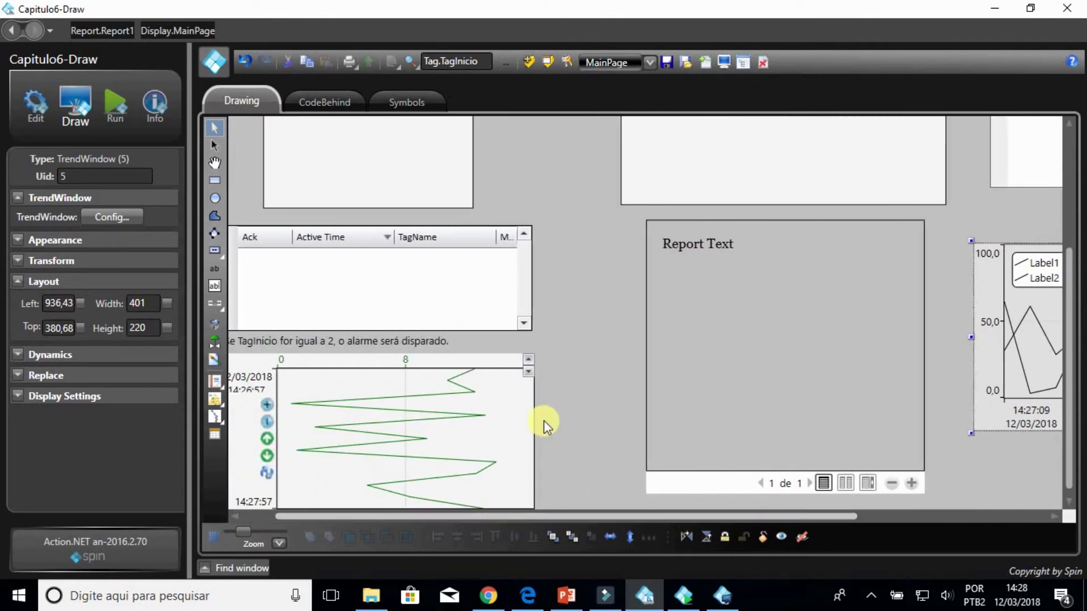
scroll(543, 417, up, 3)
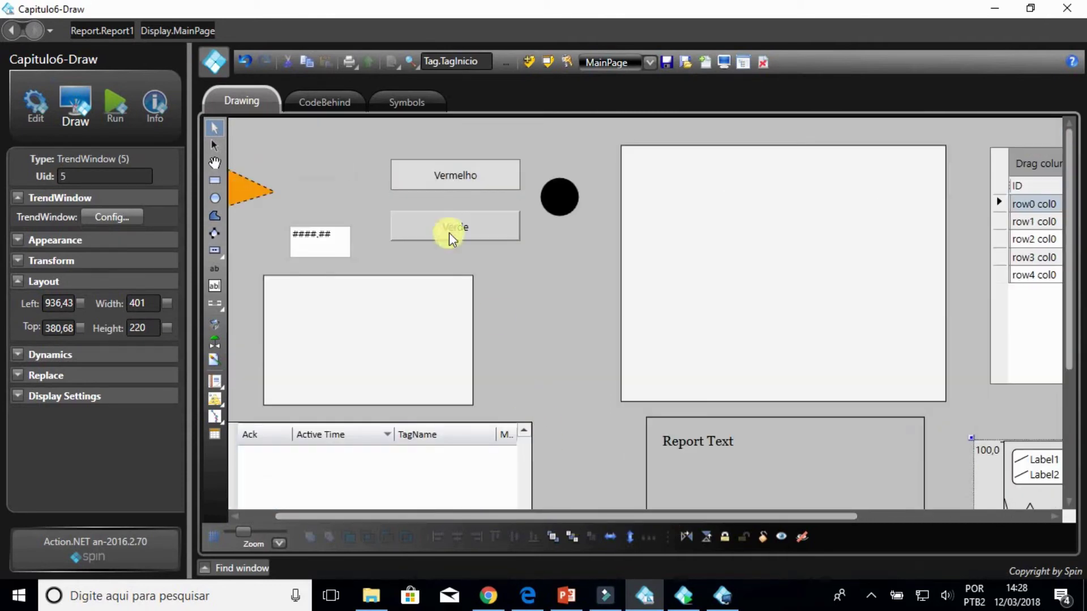
click(337, 106)
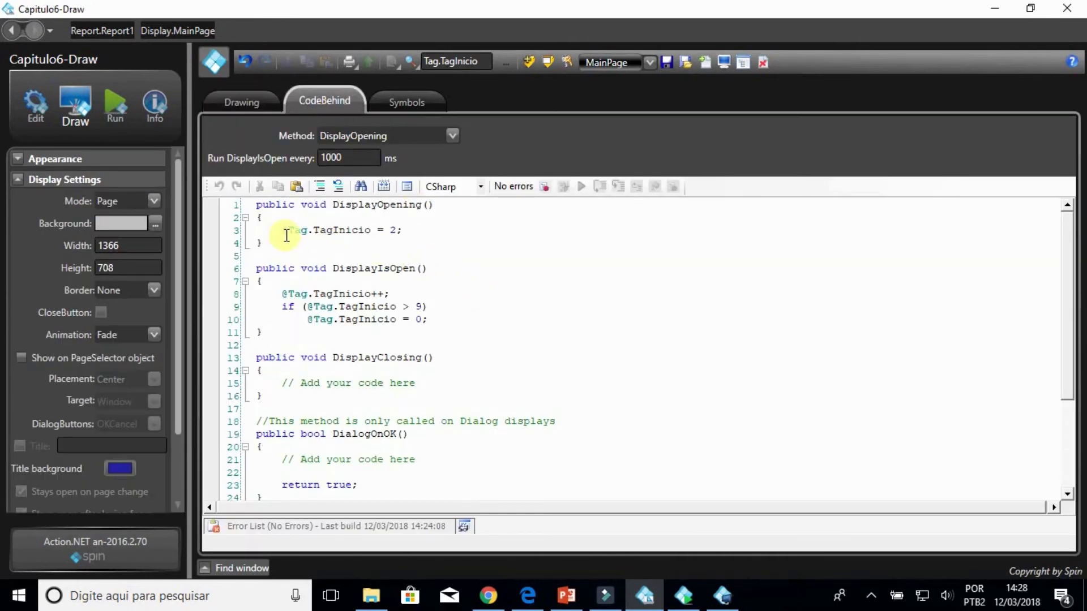
- Review MainPage's CodeBehind from the TagInicio assignment in DisplayOpening down to the MouseLeftButtonDown1 method
drag(258, 230, 414, 231)
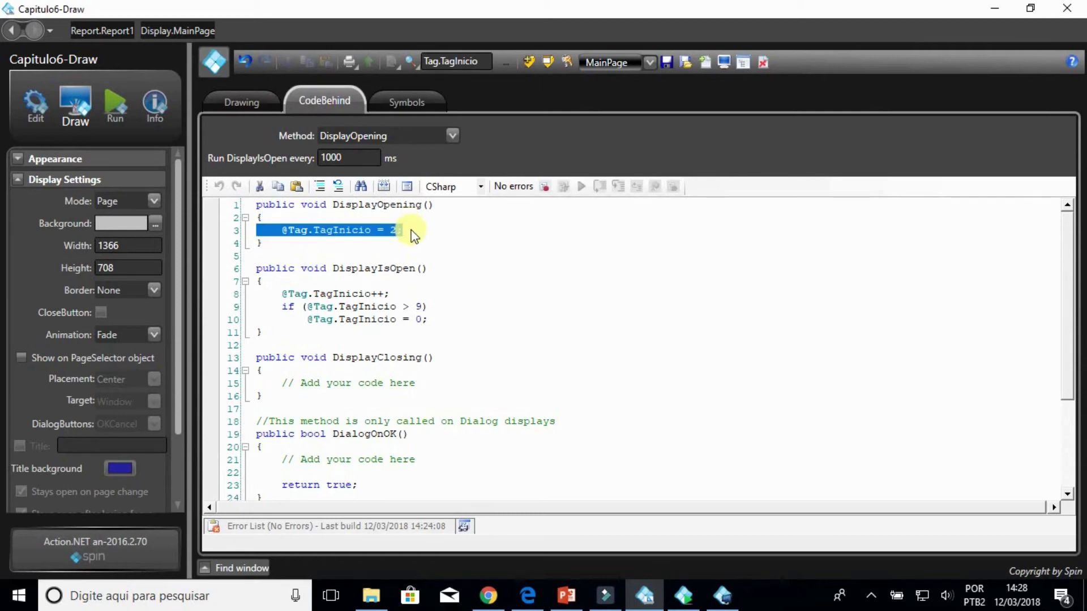
click(414, 233)
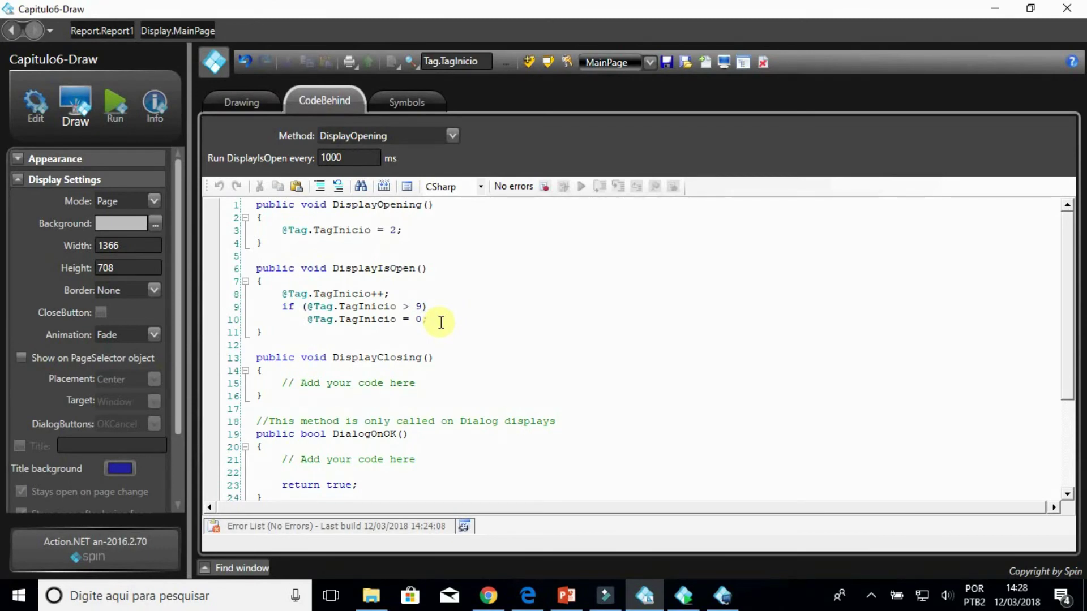
scroll(445, 341, down, 4)
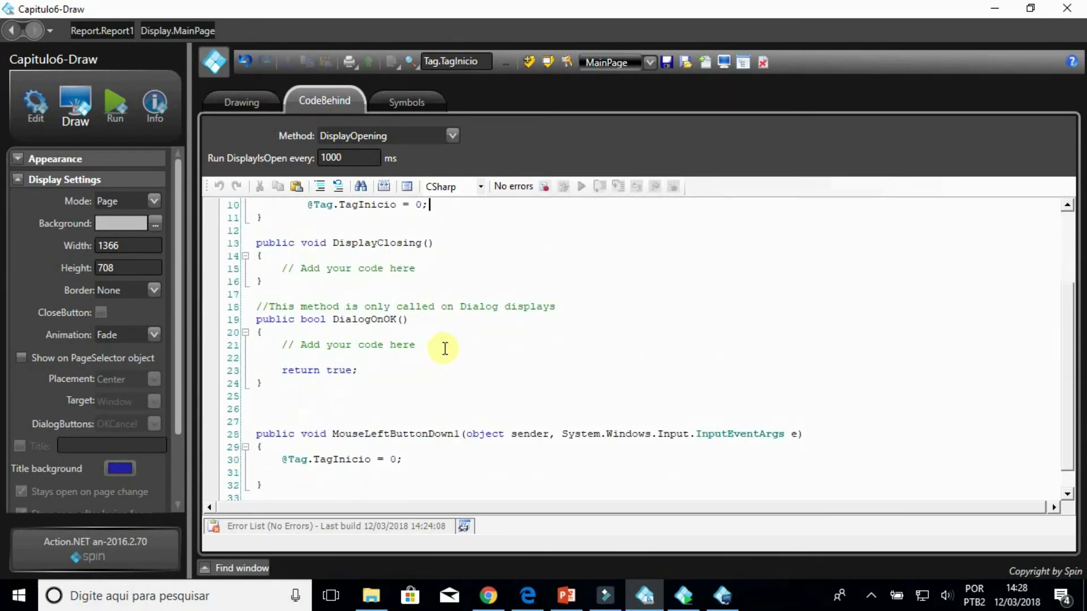
scroll(446, 348, up, 4)
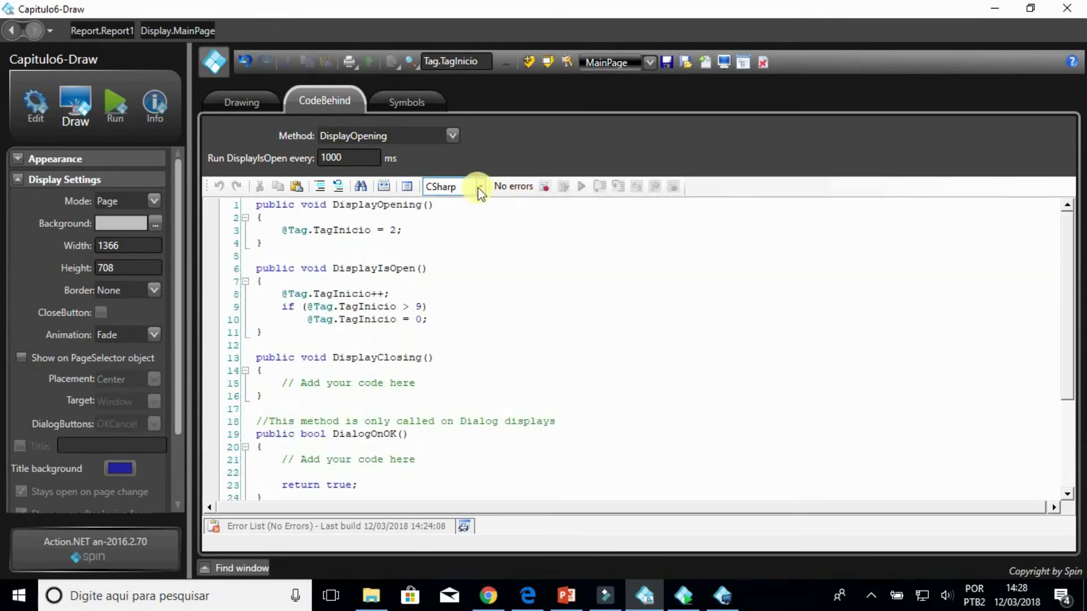
- Build MainPage's CodeBehind script and return to the page's drawing
click(385, 187)
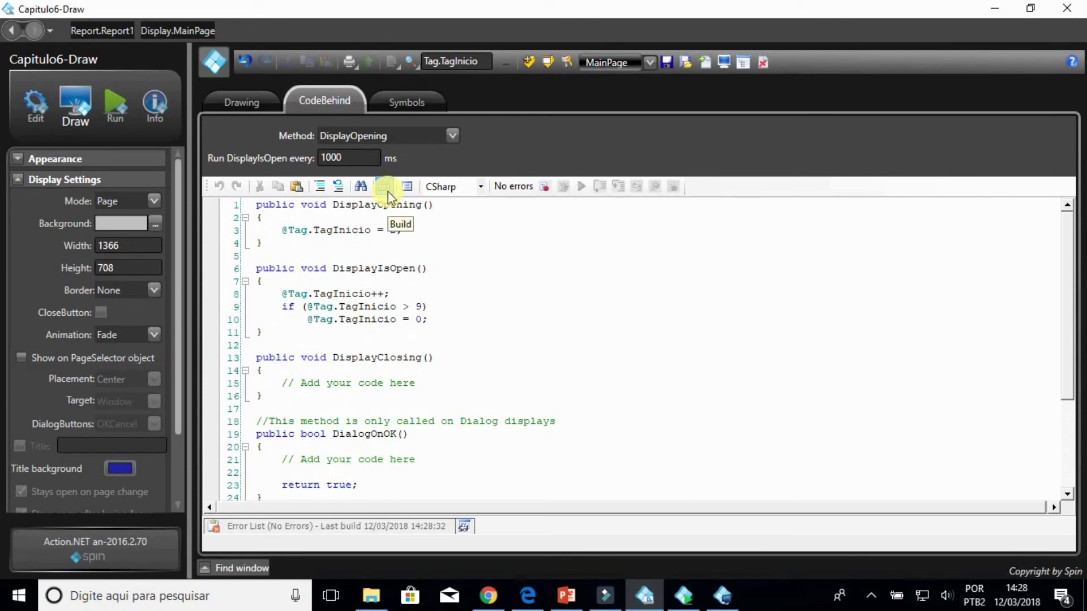
click(262, 103)
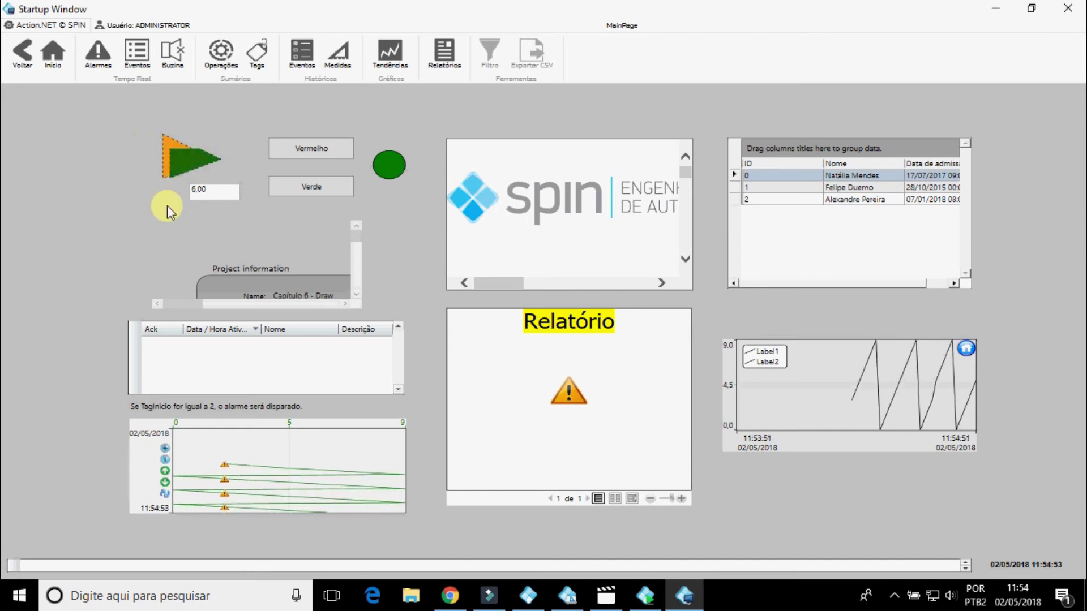
- Test the Vermelho and Verde buttons on the running MainPage by switching the circle repeatedly between red and green
click(313, 149)
click(314, 187)
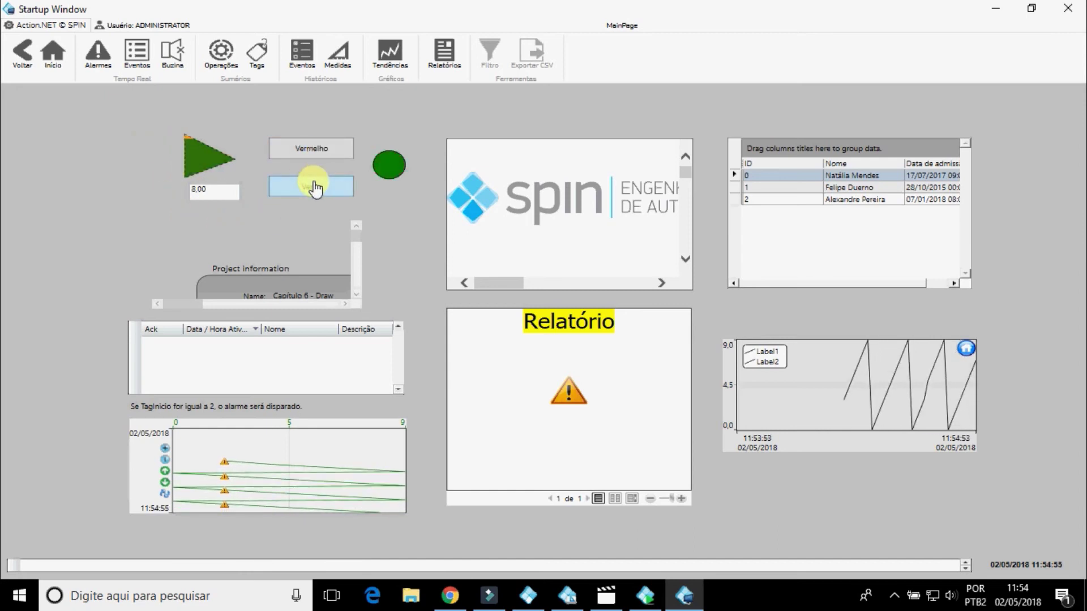
click(315, 149)
click(313, 187)
click(323, 150)
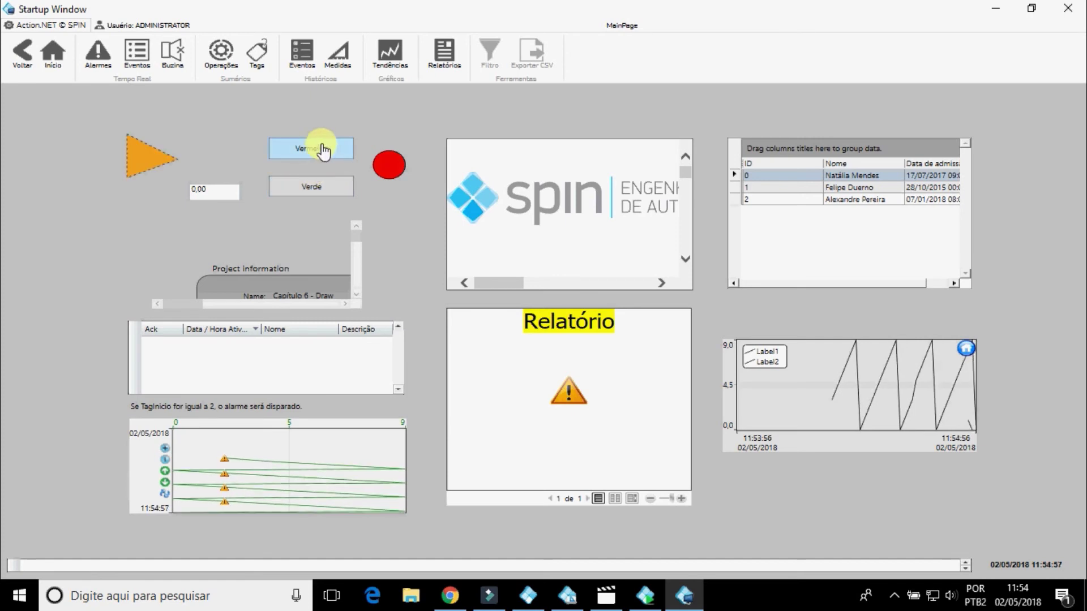
click(313, 186)
- Browse the embedded project information page vertically and horizontally, down to the computer information section
scroll(355, 233, down, 1)
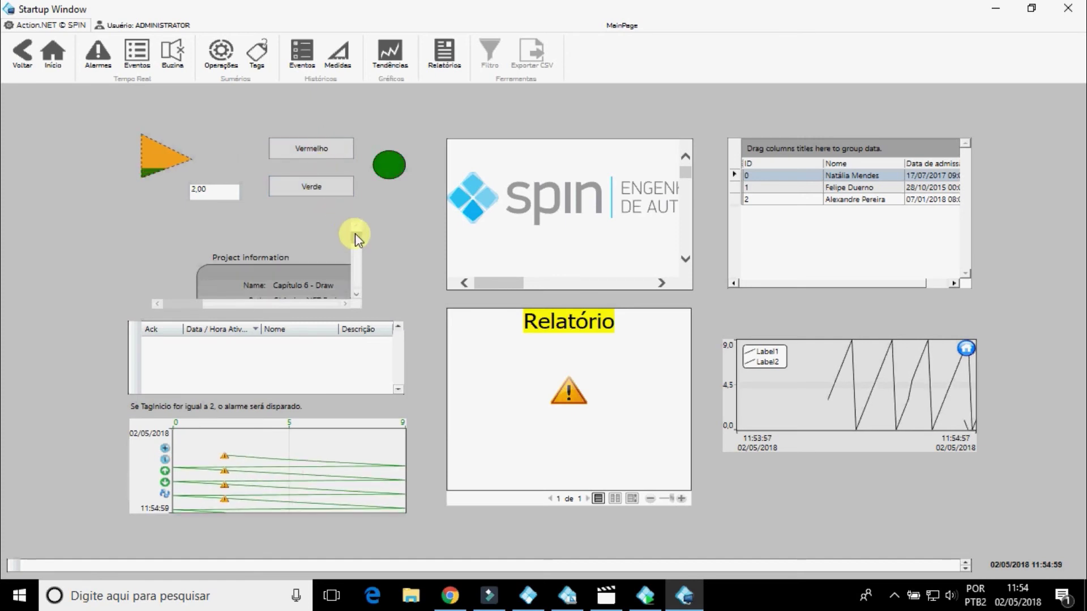
drag(355, 233, 358, 253)
drag(186, 304, 204, 307)
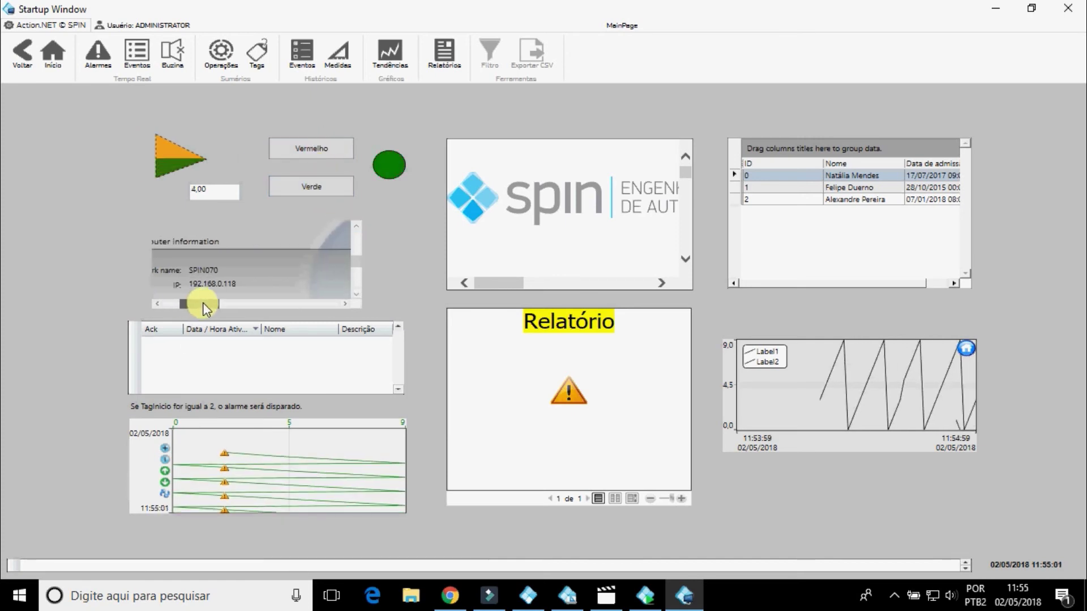
scroll(300, 260, down, 2)
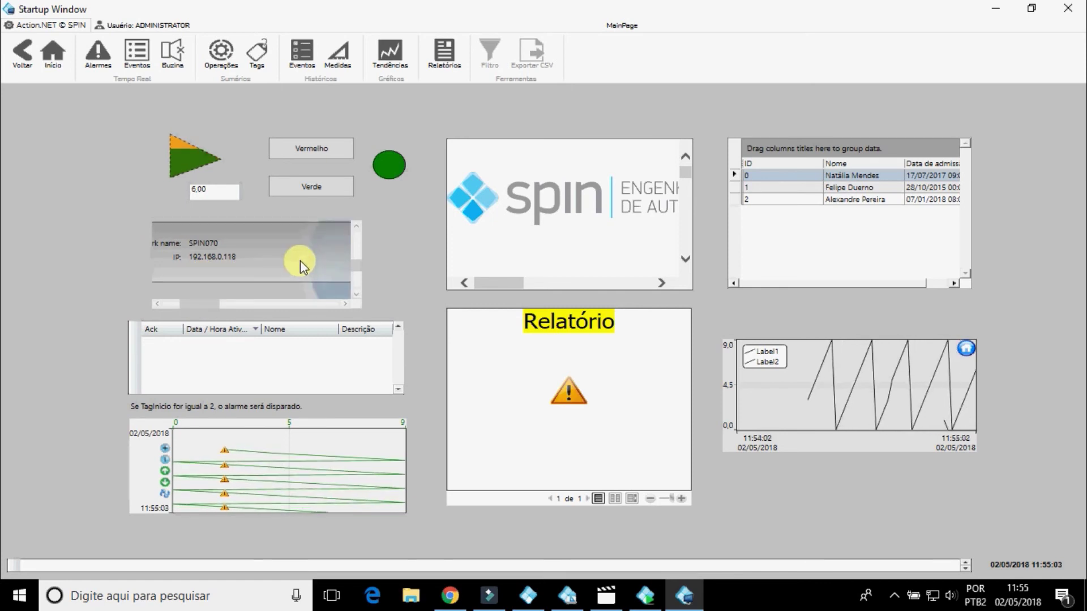
scroll(300, 260, down, 2)
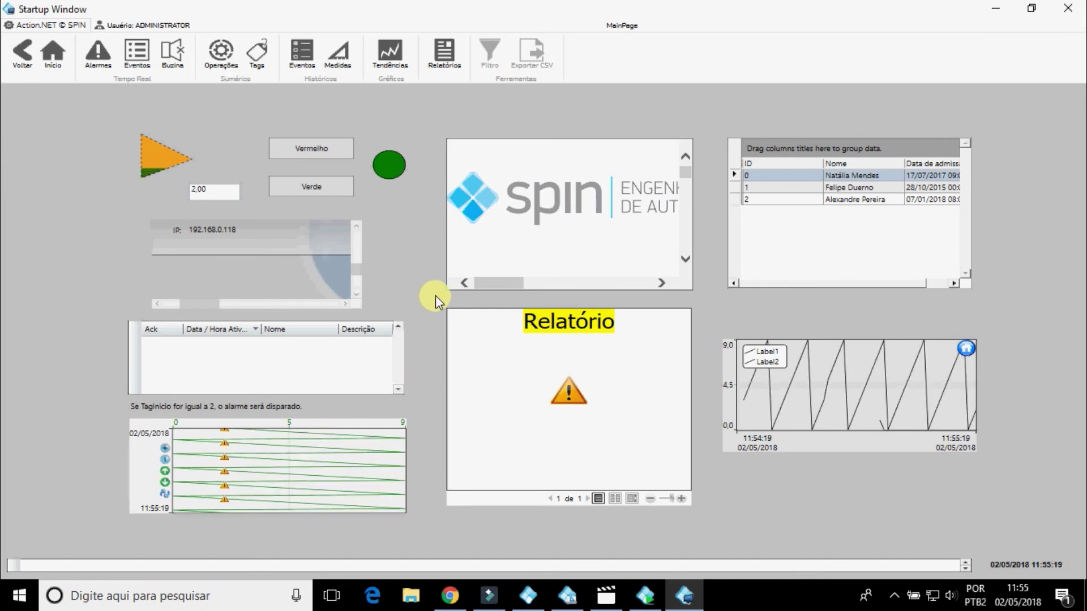
- Browse the embedded Spin web page in both directions and select the record with ID 1 in the data grid
drag(490, 285, 528, 283)
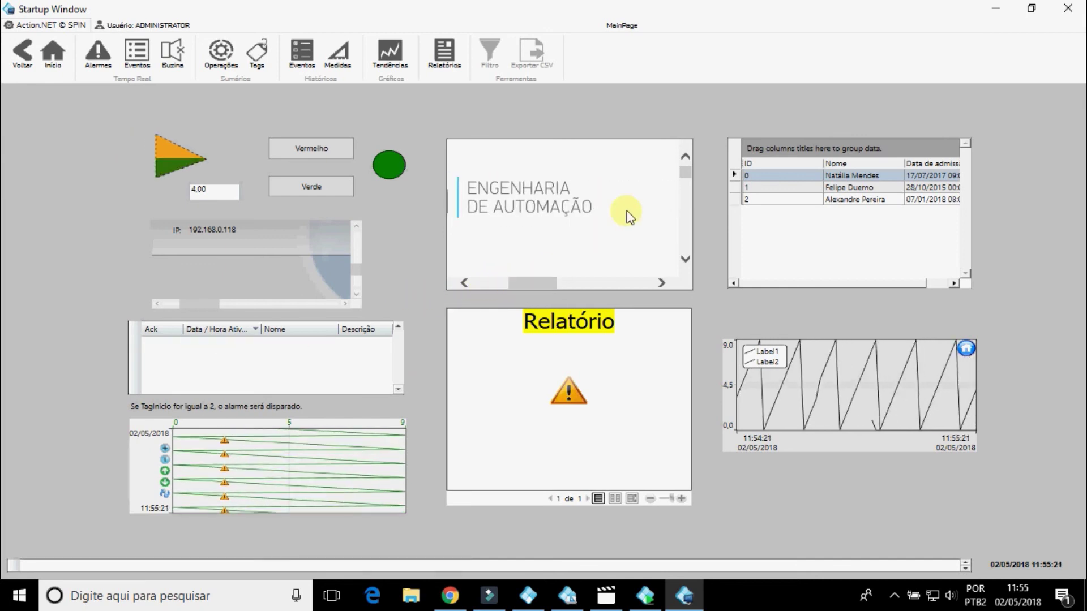
drag(680, 178, 684, 213)
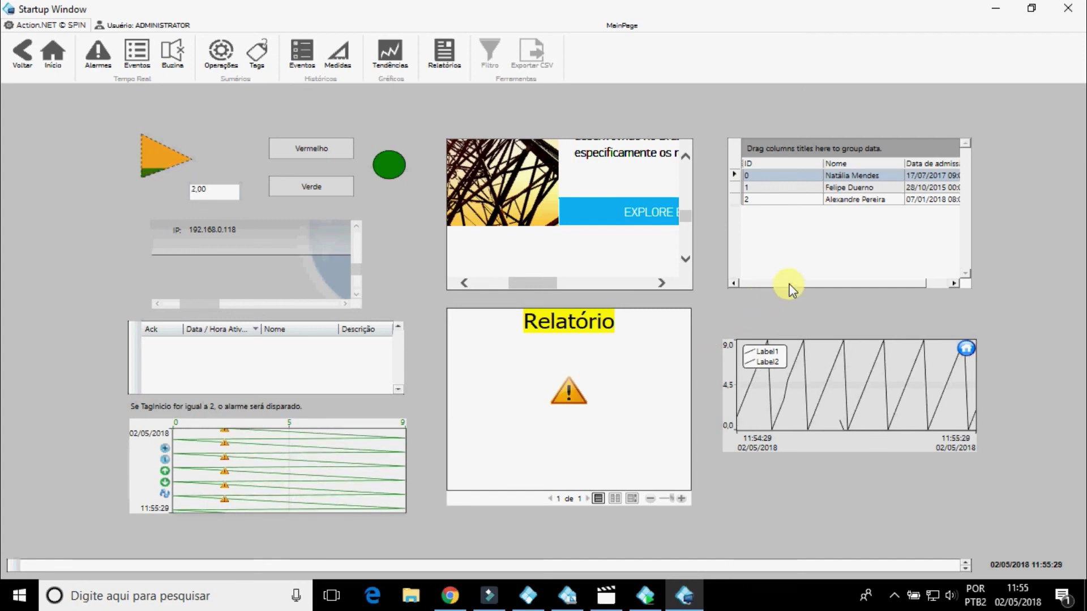
click(788, 202)
click(791, 191)
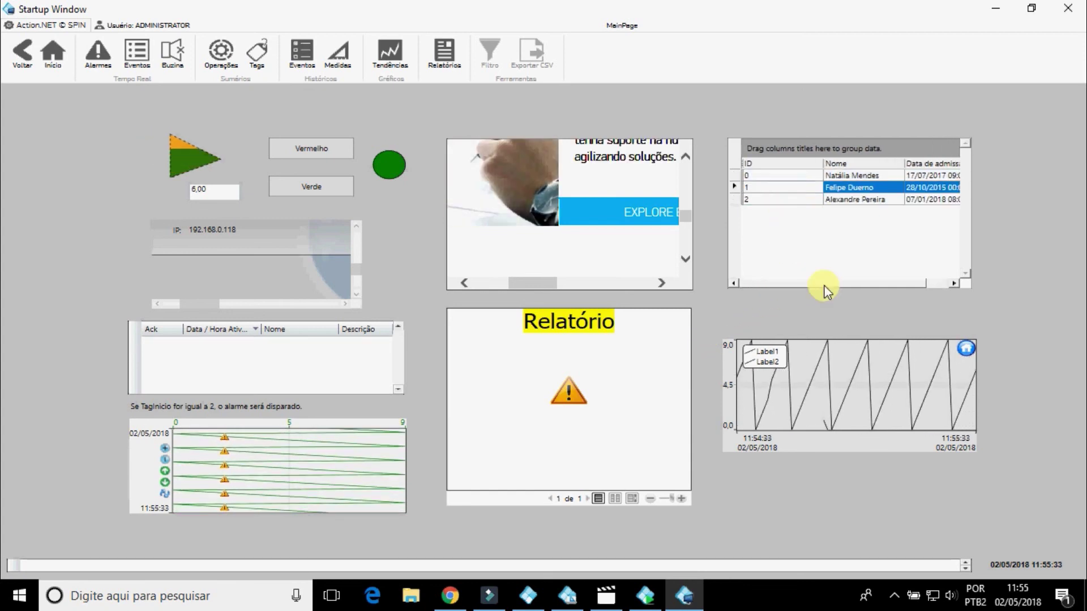
- Switch the circle to red, green and back to red to check how the trend window responds
click(340, 150)
click(340, 193)
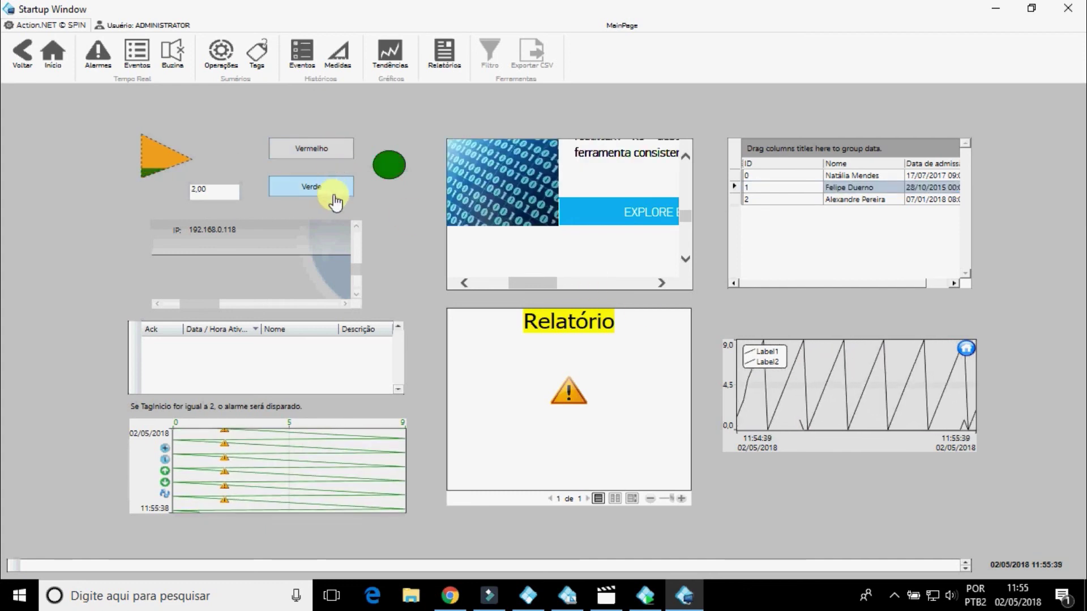
click(325, 147)
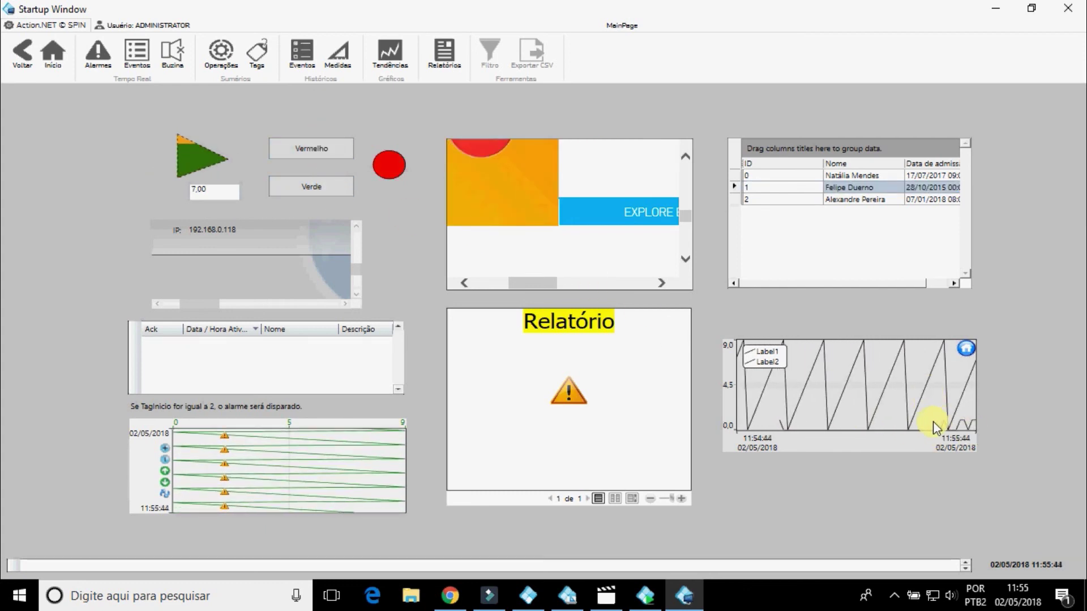